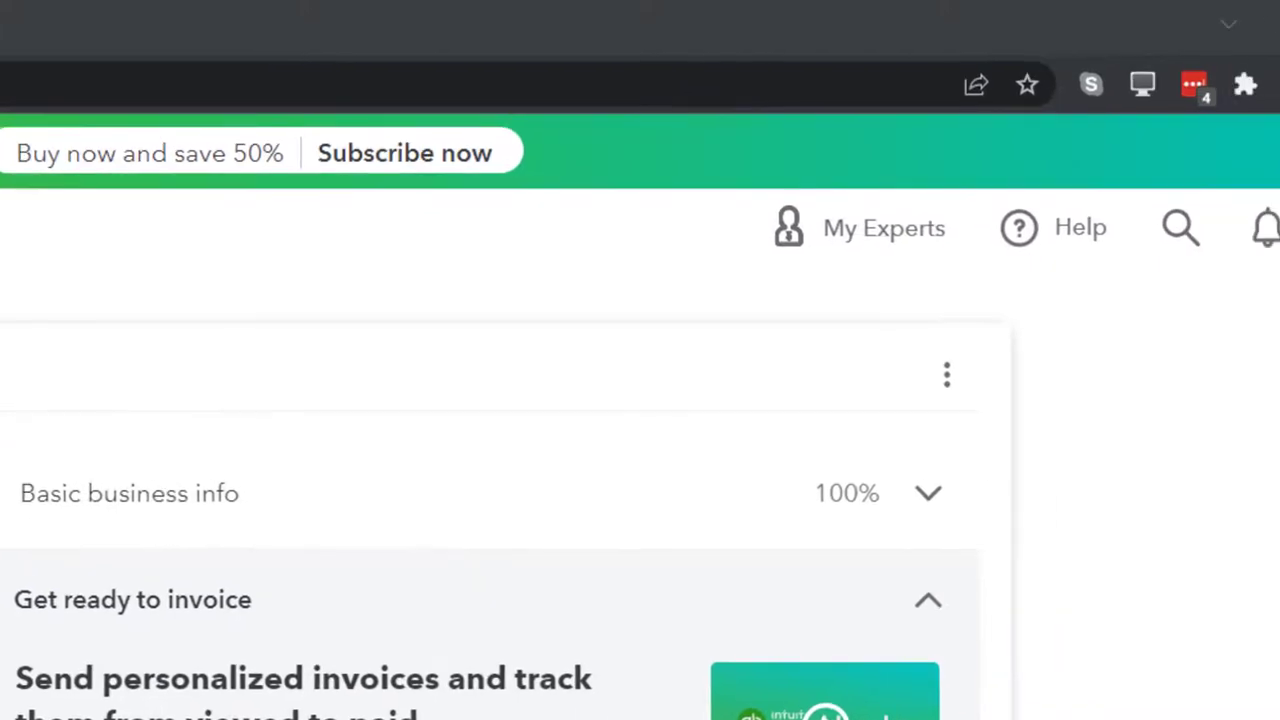
Enlarge the page and dismiss the sample company's bank connection welcome message
key(ctrl+plus)
key(ctrl+plus)
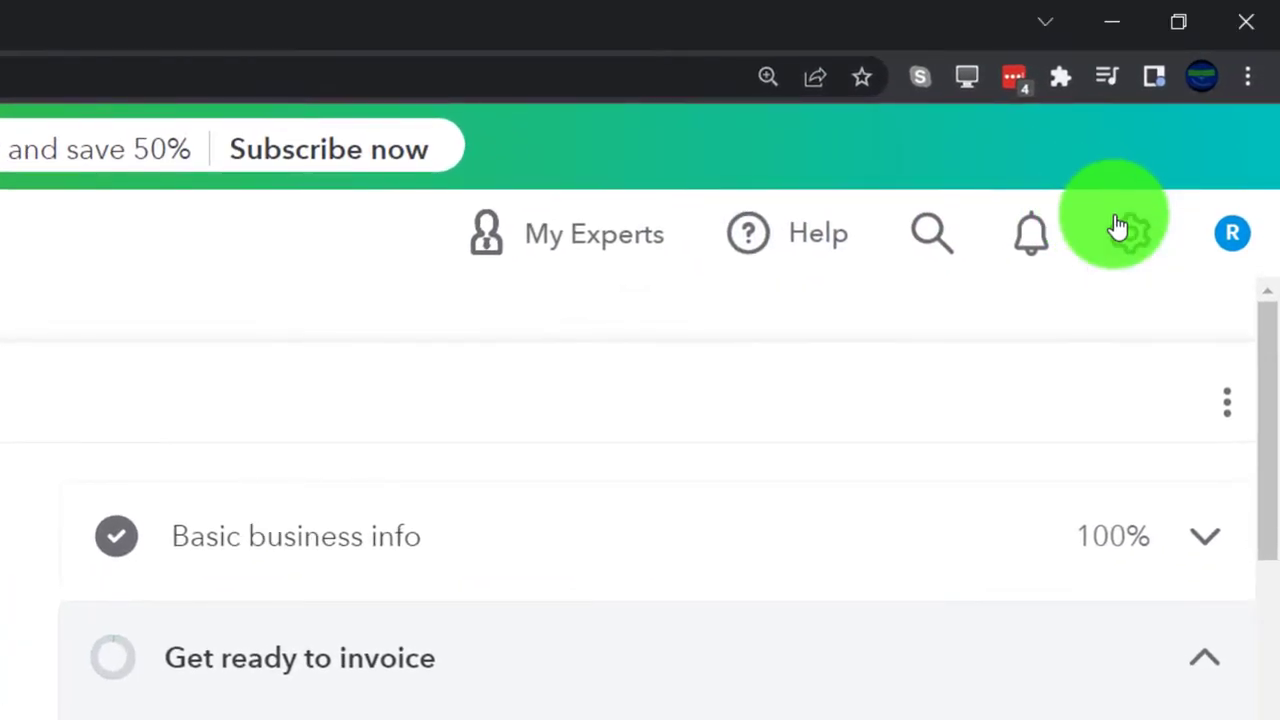
click(1194, 133)
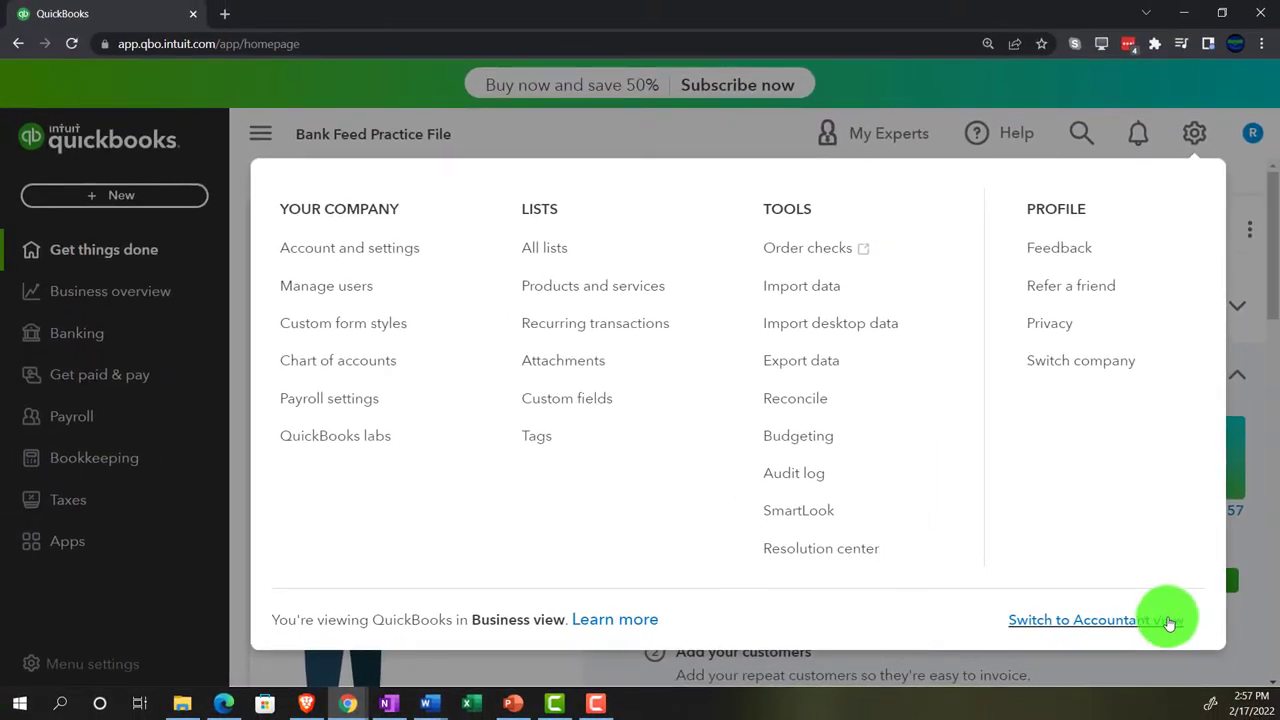
click(224, 704)
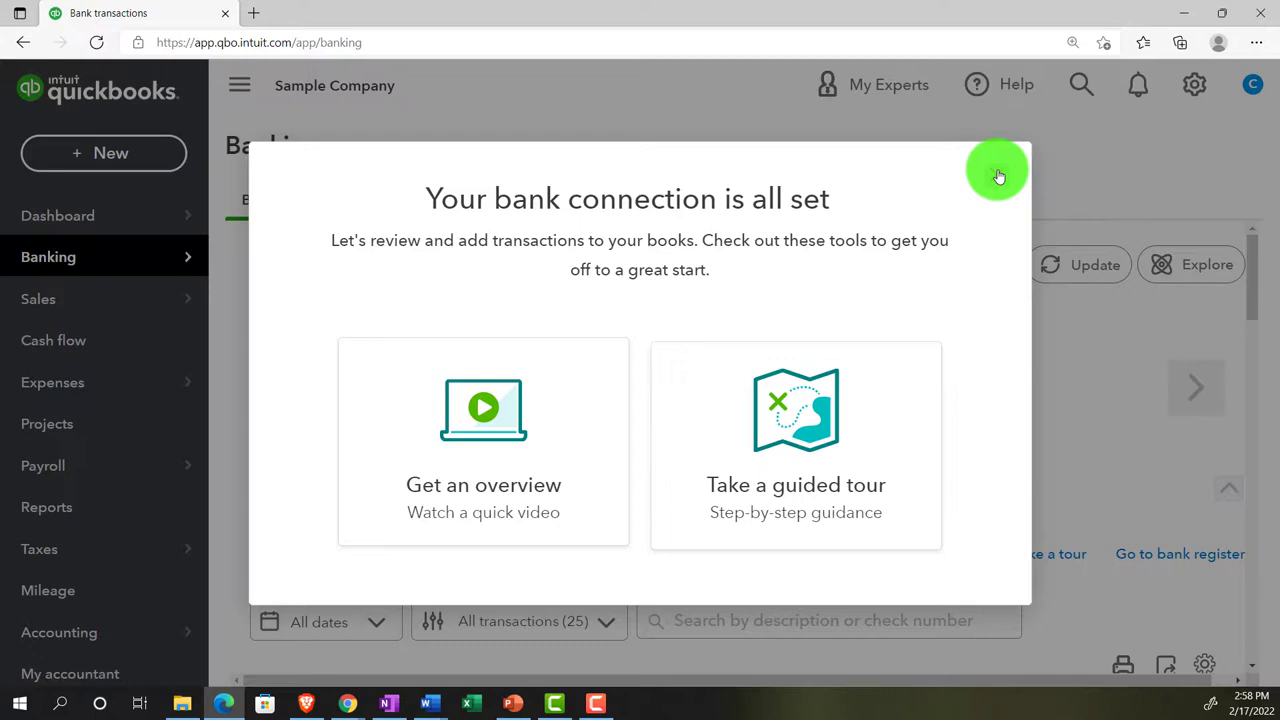
click(998, 176)
click(226, 705)
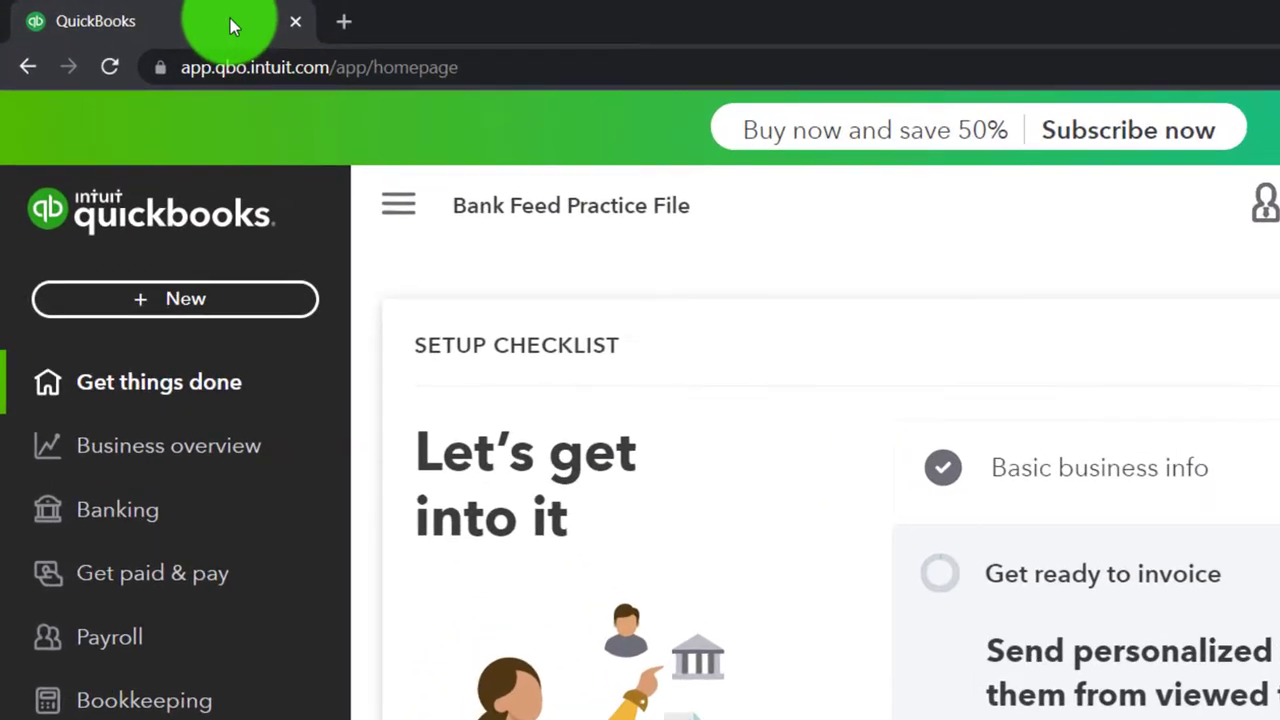
Duplicate the practice file tab twice so it is open in three tabs
right_click(150, 17)
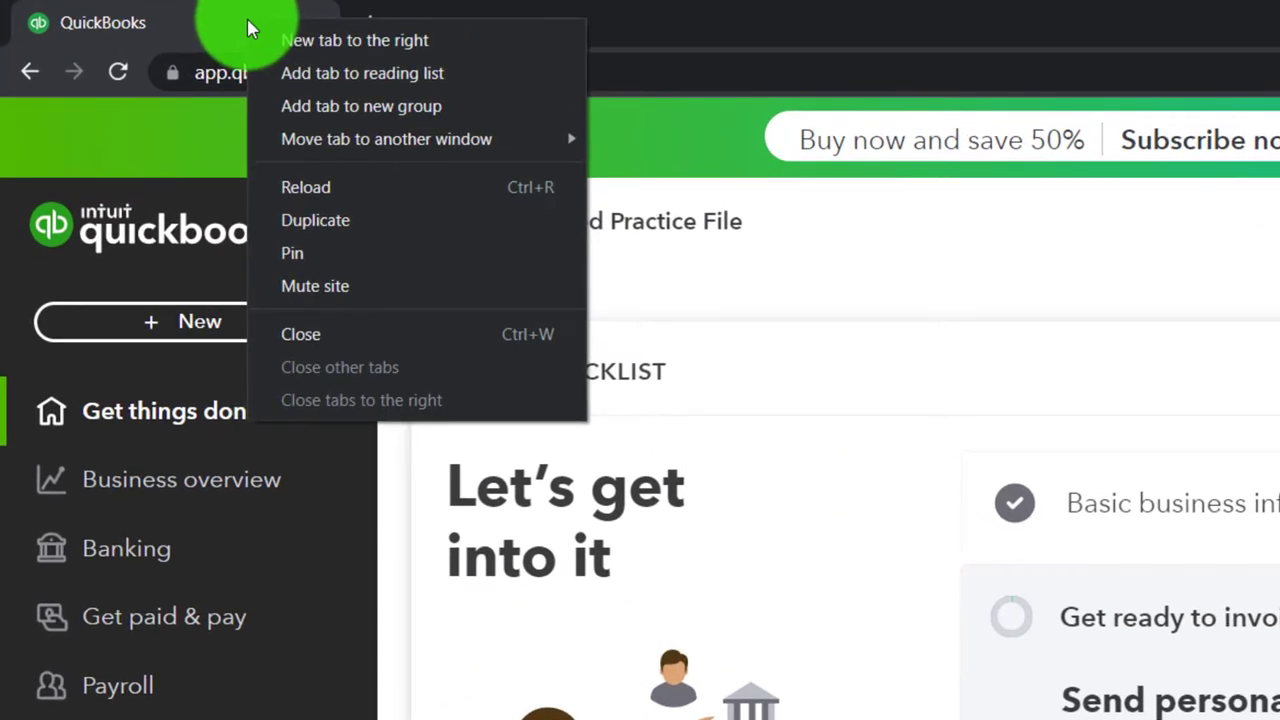
click(293, 217)
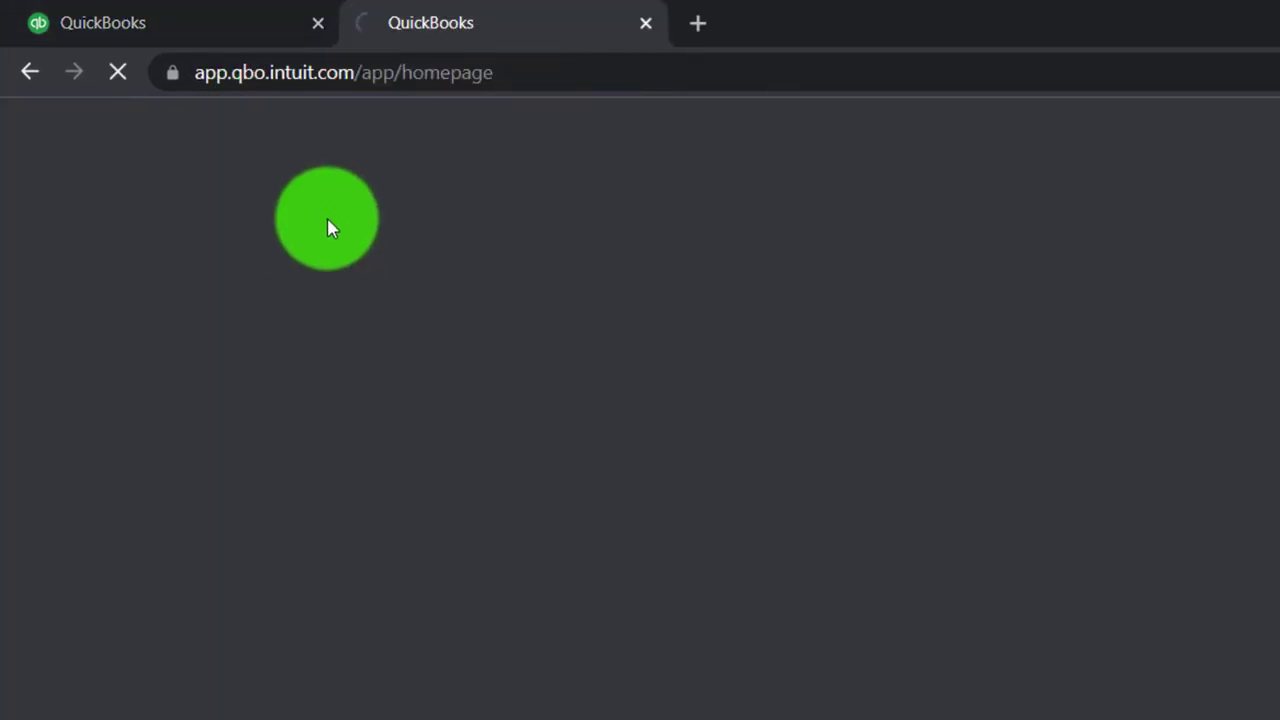
click(227, 20)
right_click(227, 24)
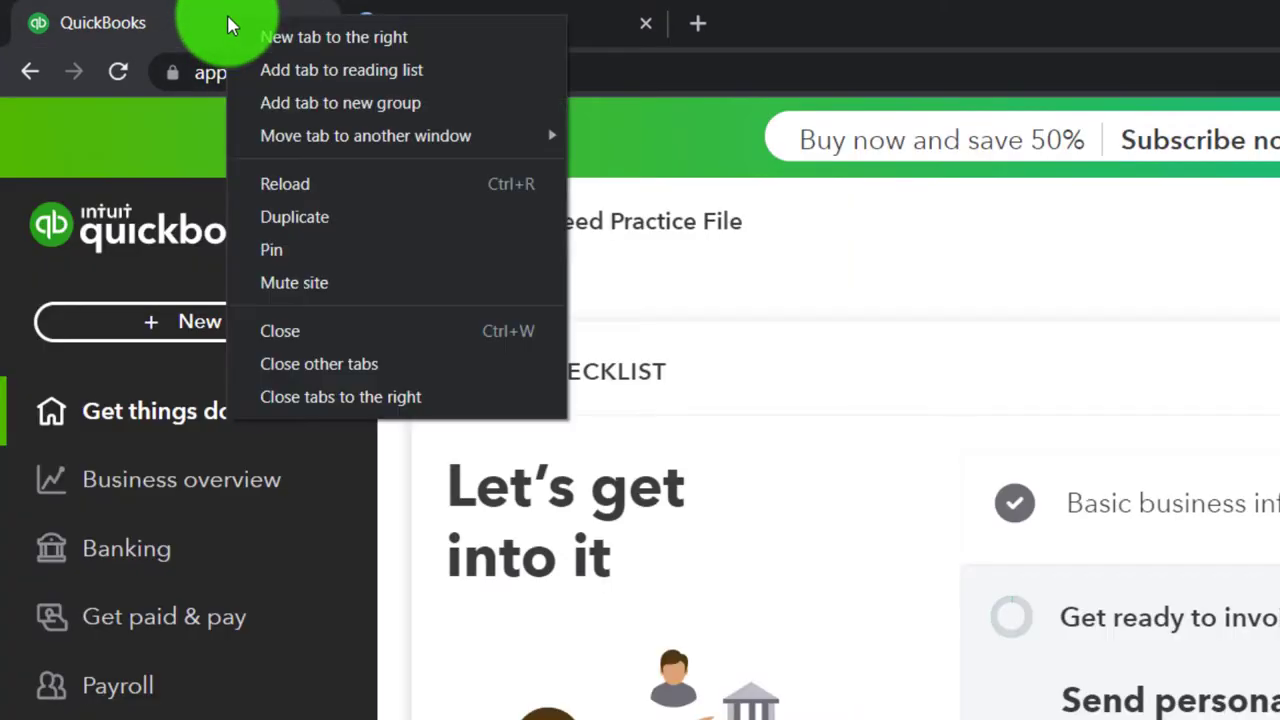
click(286, 216)
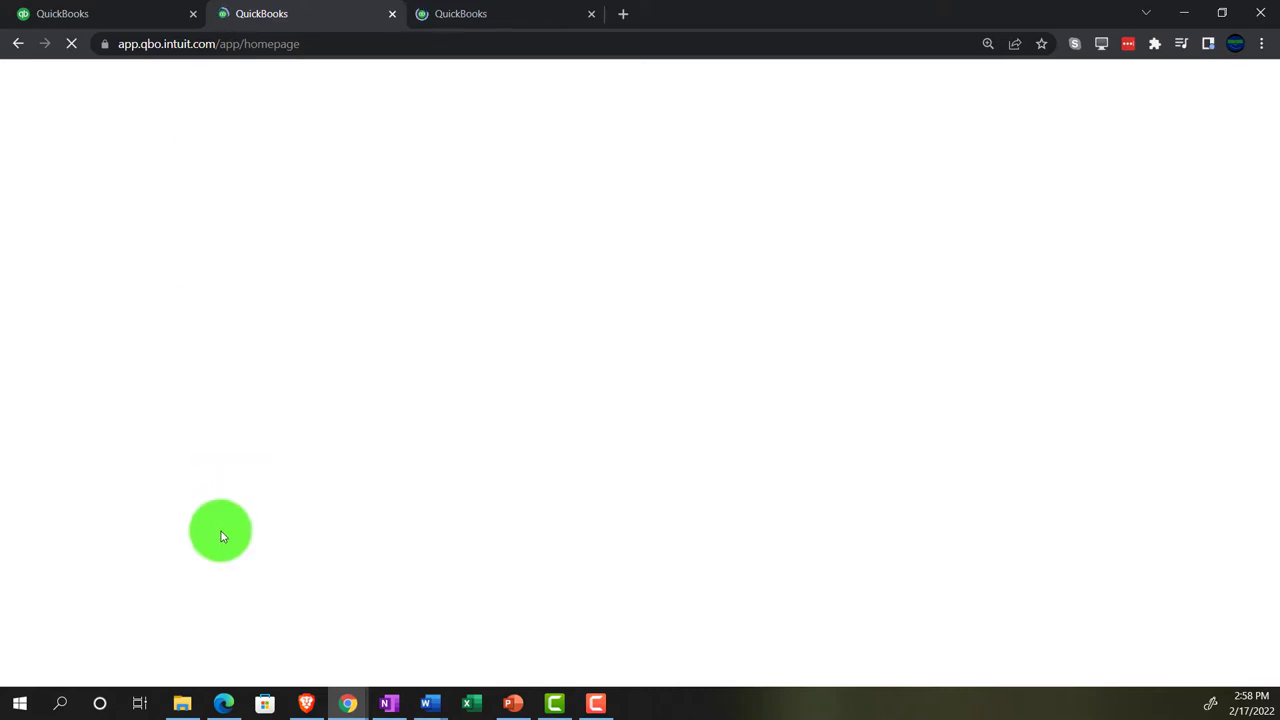
Leave the sample company window and open Business overview > Reports in the practice file
click(224, 705)
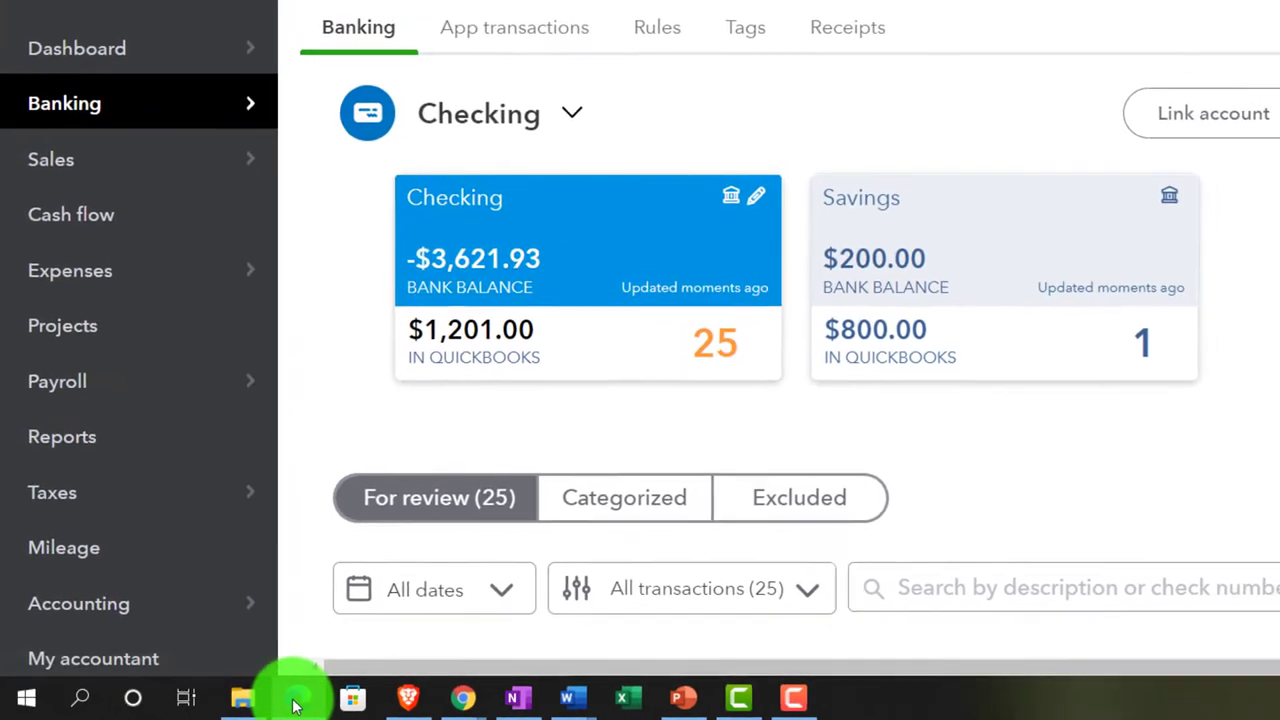
click(291, 700)
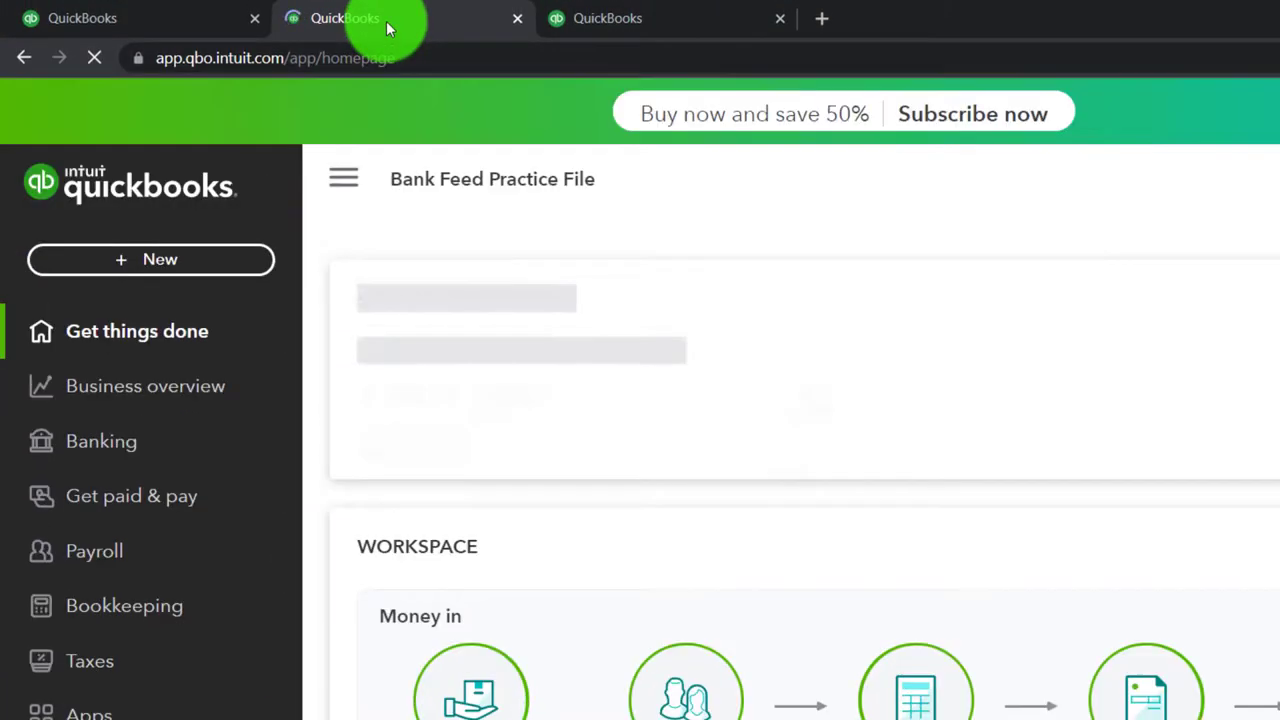
click(147, 396)
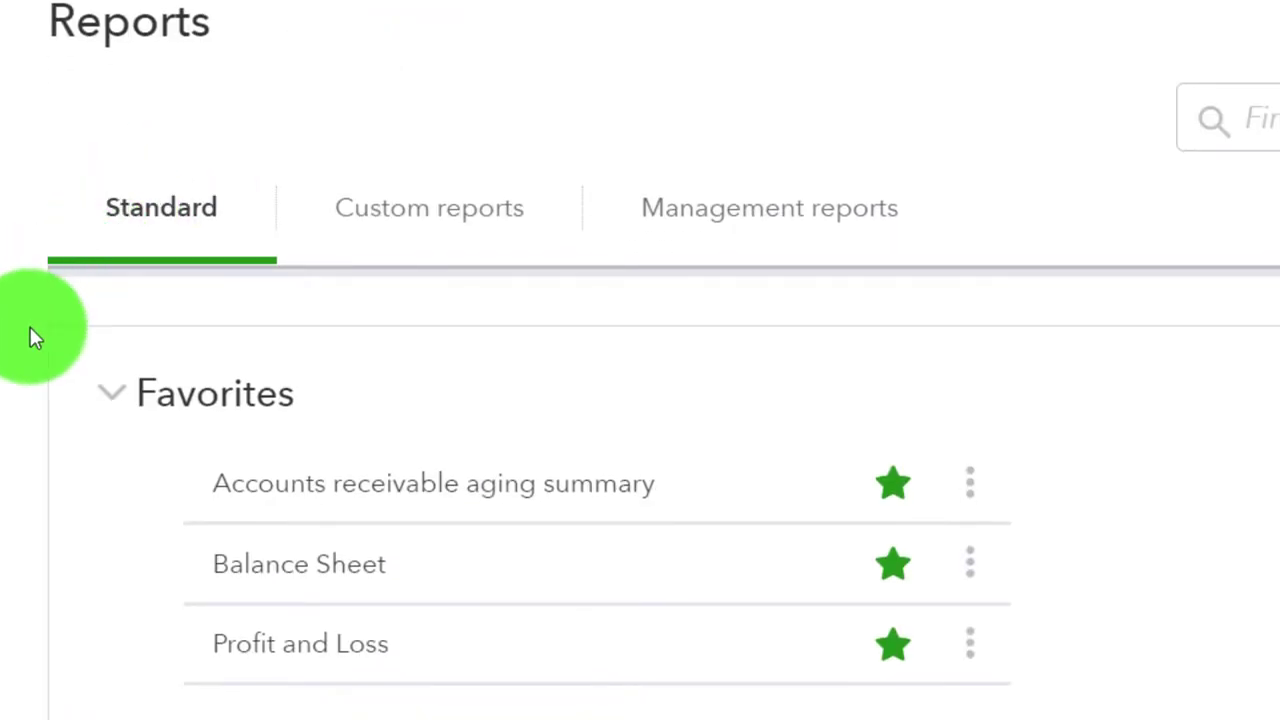
Run the Balance Sheet for 01/01/2021 to 12/31/2021, then open Reports in the third tab
click(258, 570)
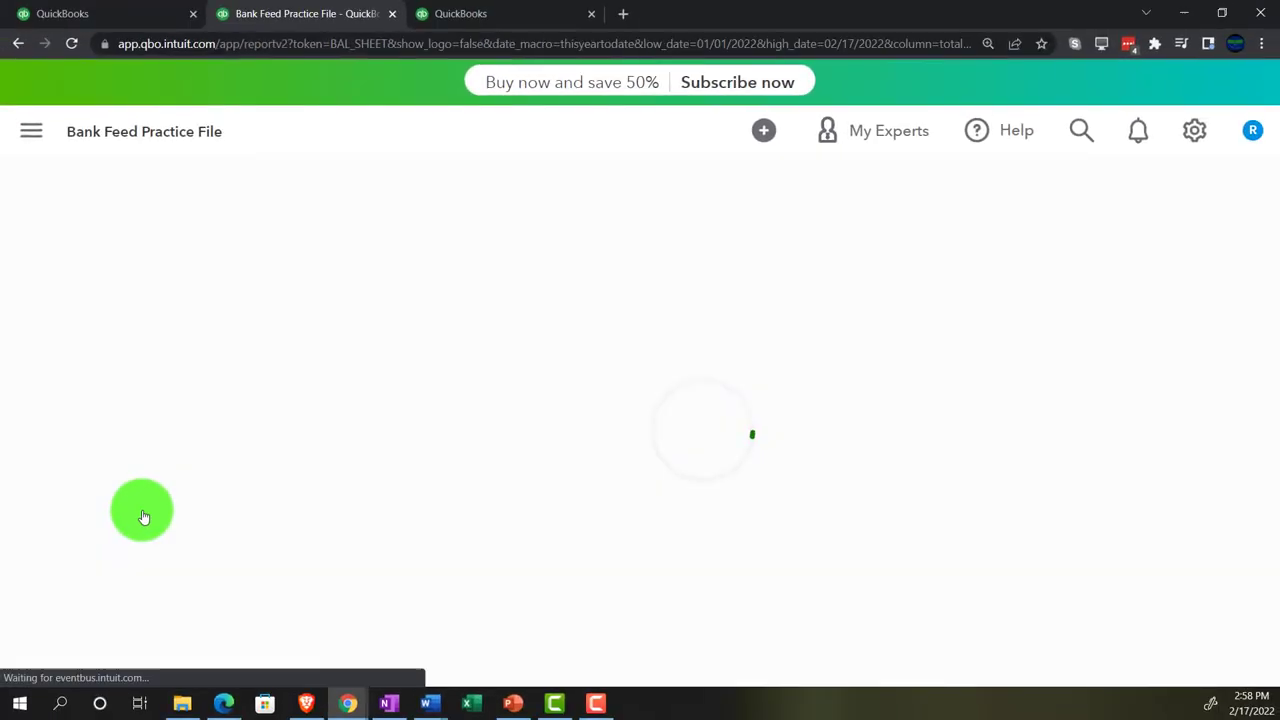
click(317, 288)
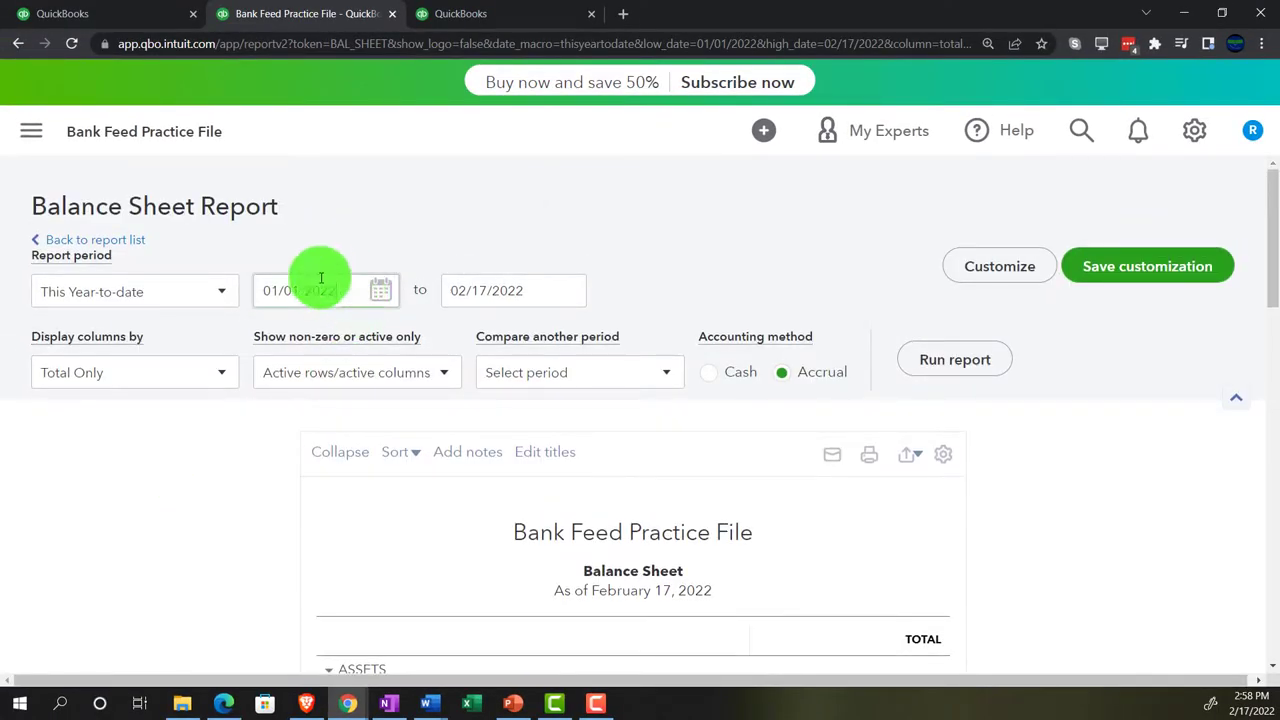
text(01012021)
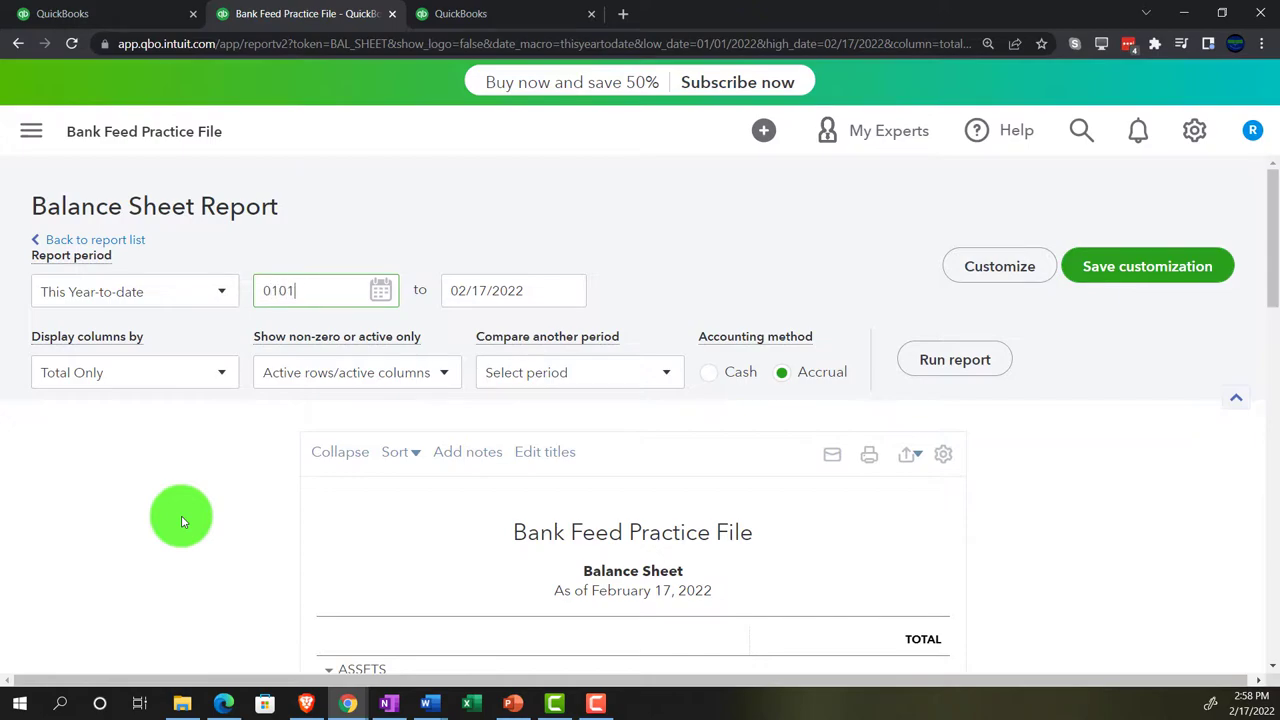
key(Tab)
text(12312021)
key(Tab)
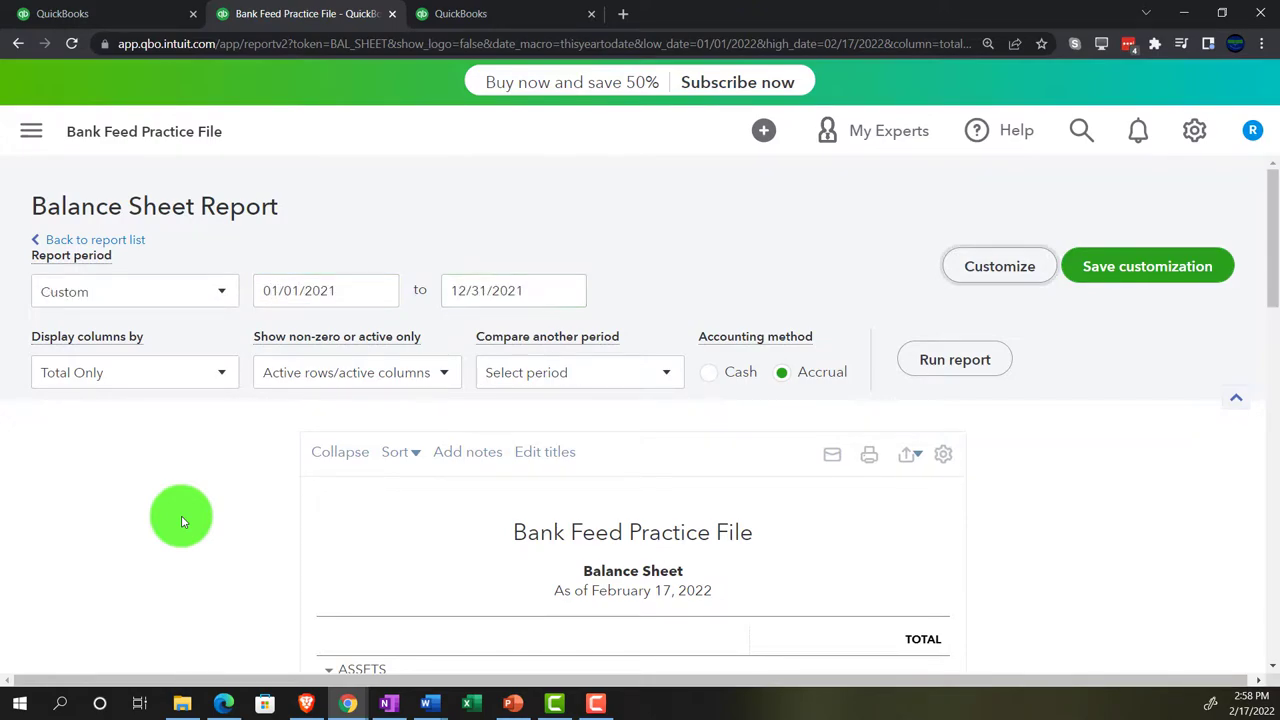
click(943, 357)
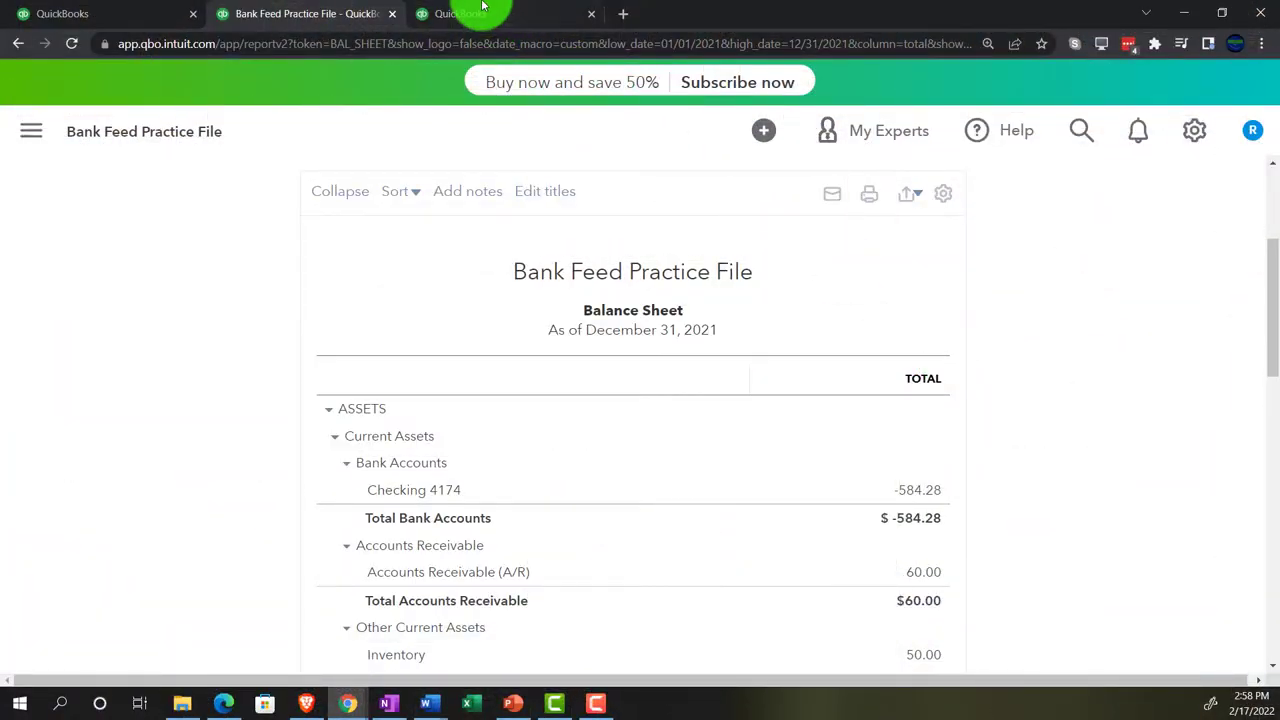
click(481, 10)
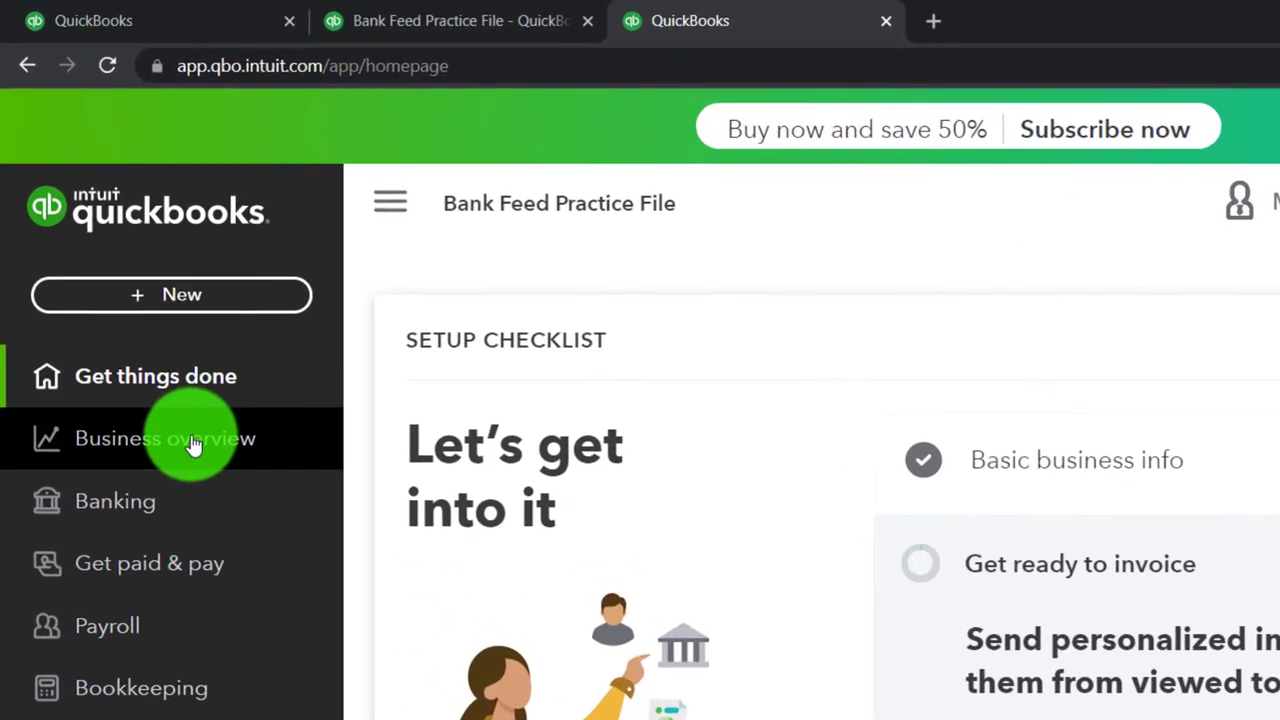
click(129, 296)
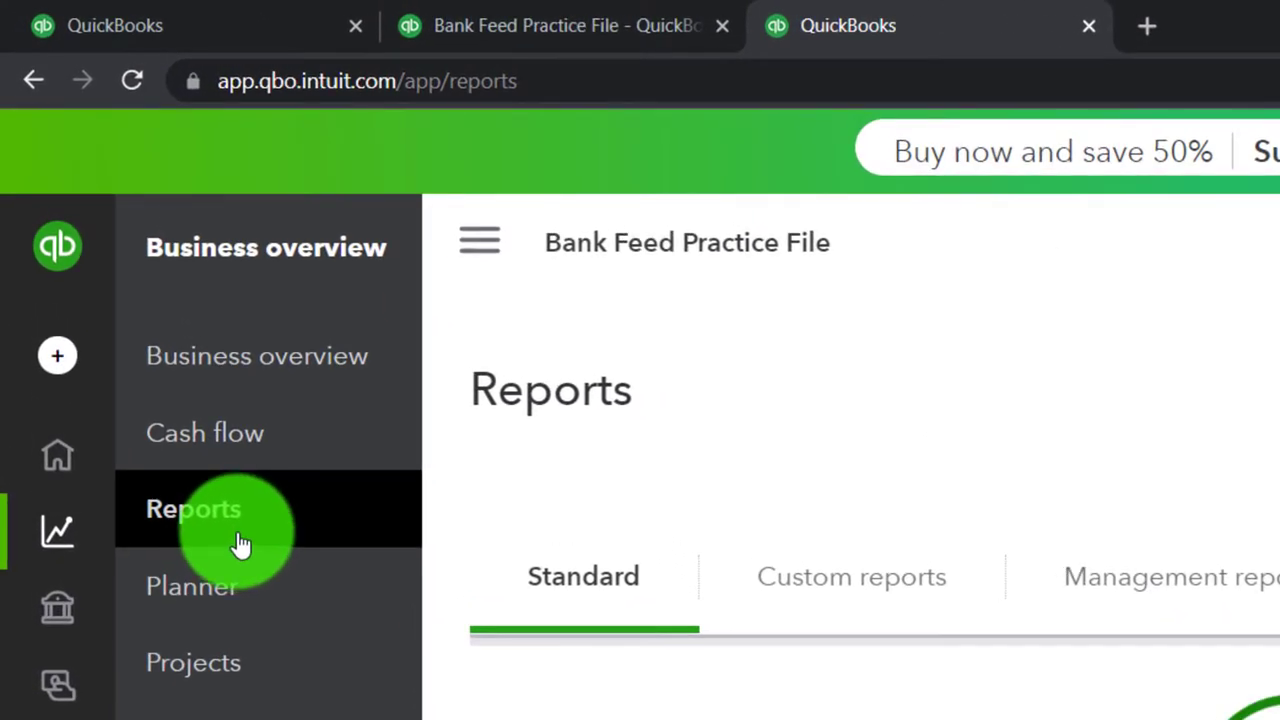
Run a Profit and Loss for 01/01/2021 to 12/31/2021, showing total income $4,691.34
click(479, 245)
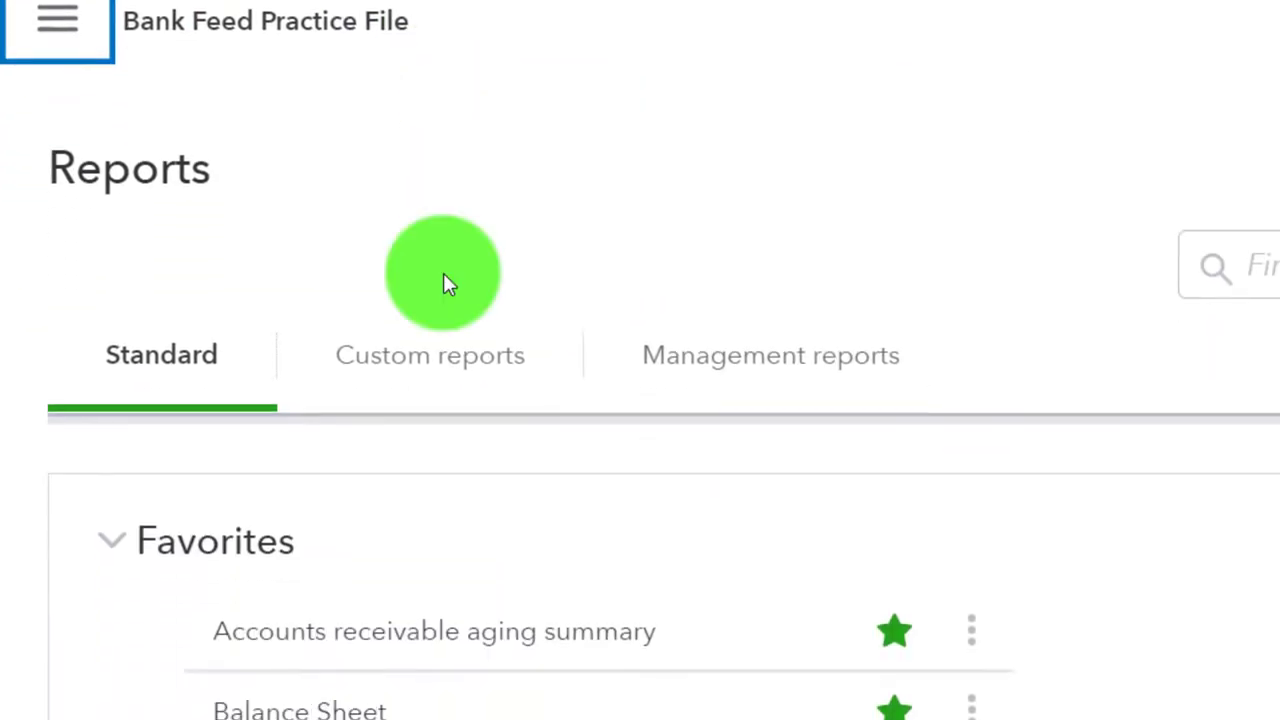
click(316, 672)
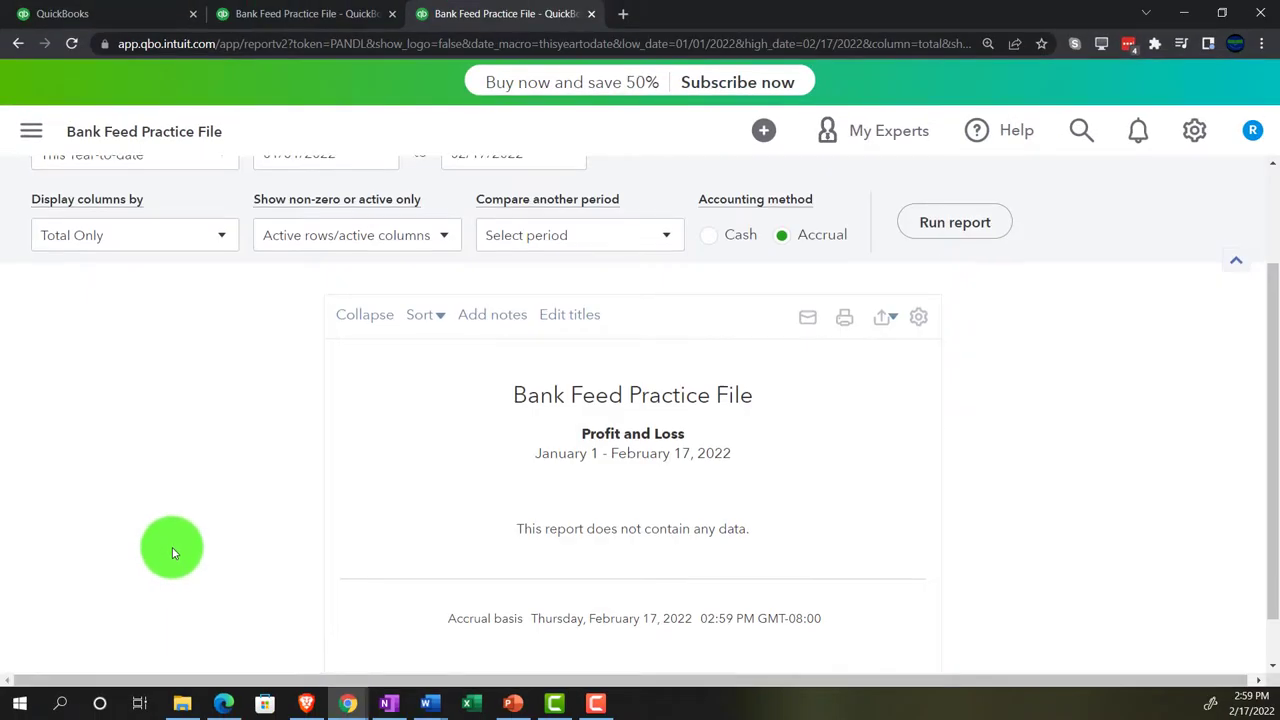
scroll(300, 400, up, 2)
click(305, 290)
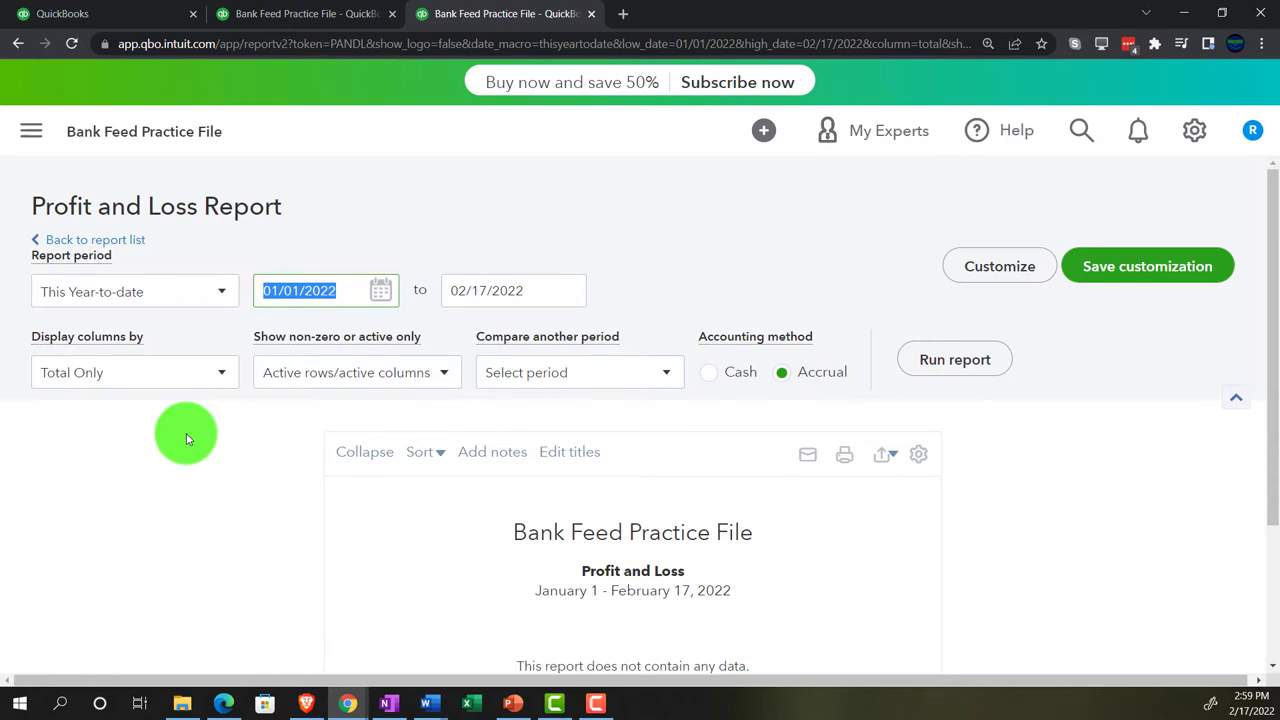
text(01012021)
key(Tab)
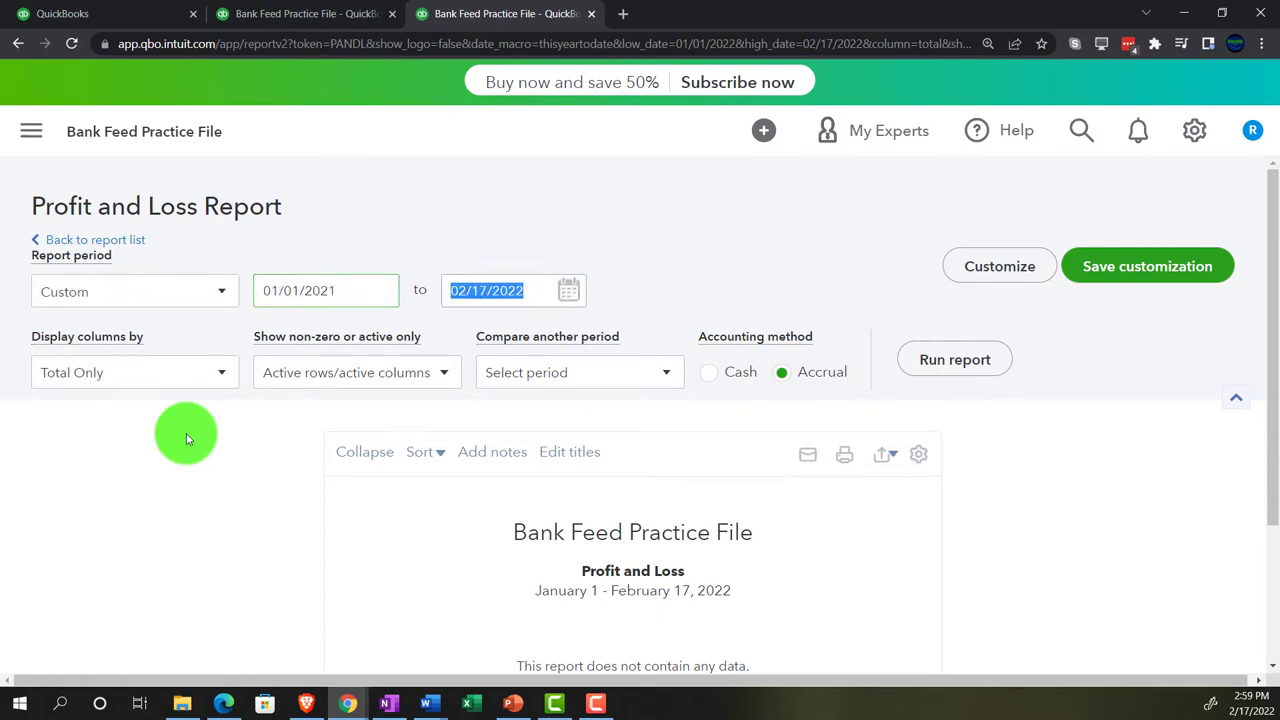
text(12312021)
key(Tab)
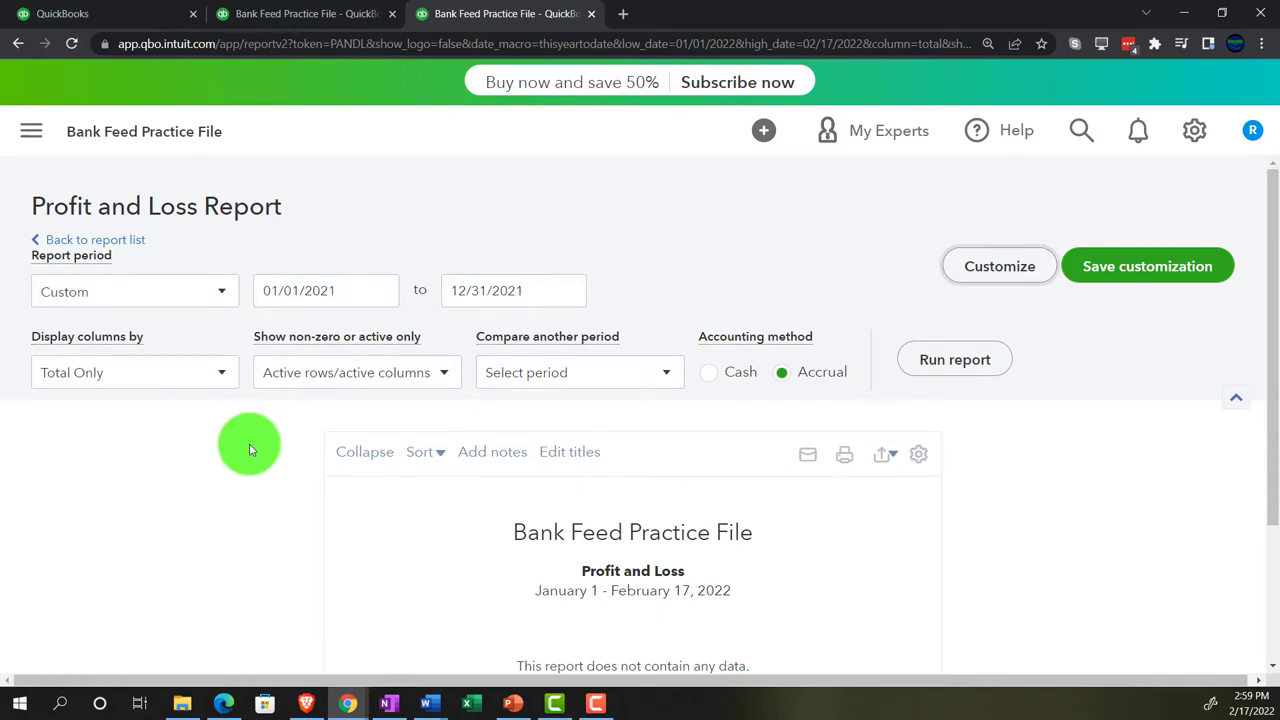
click(932, 368)
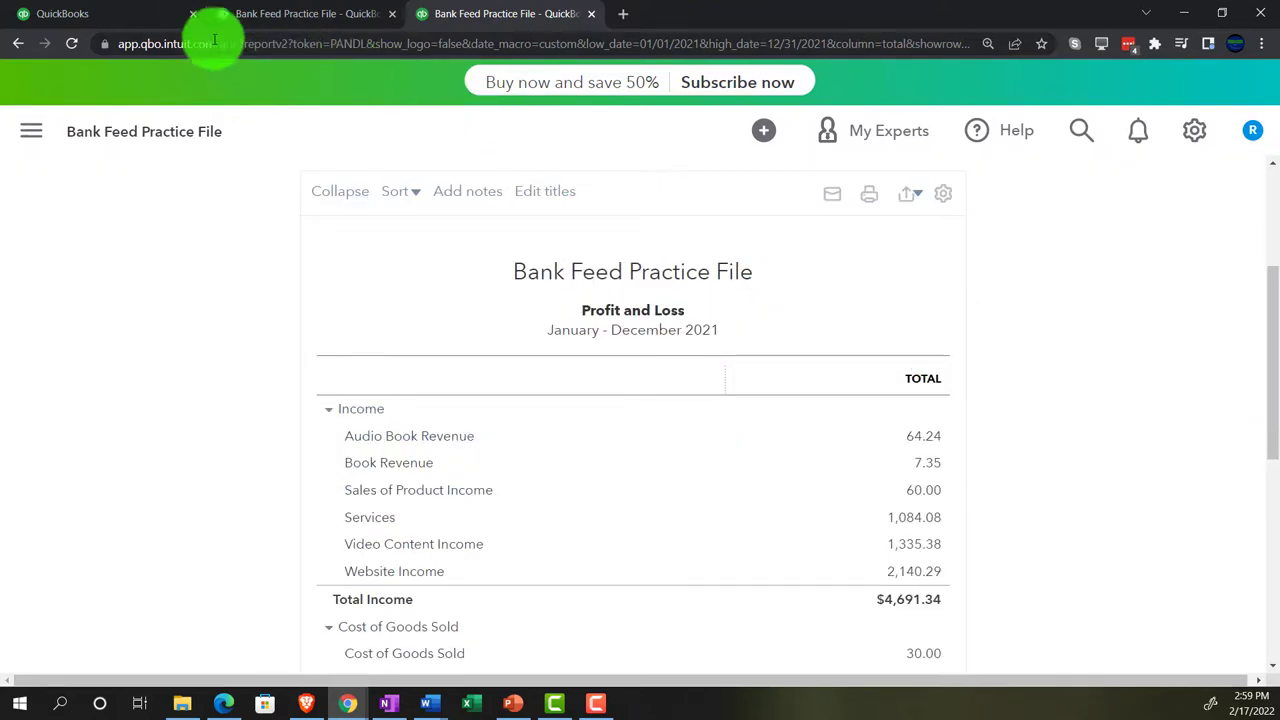
click(150, 18)
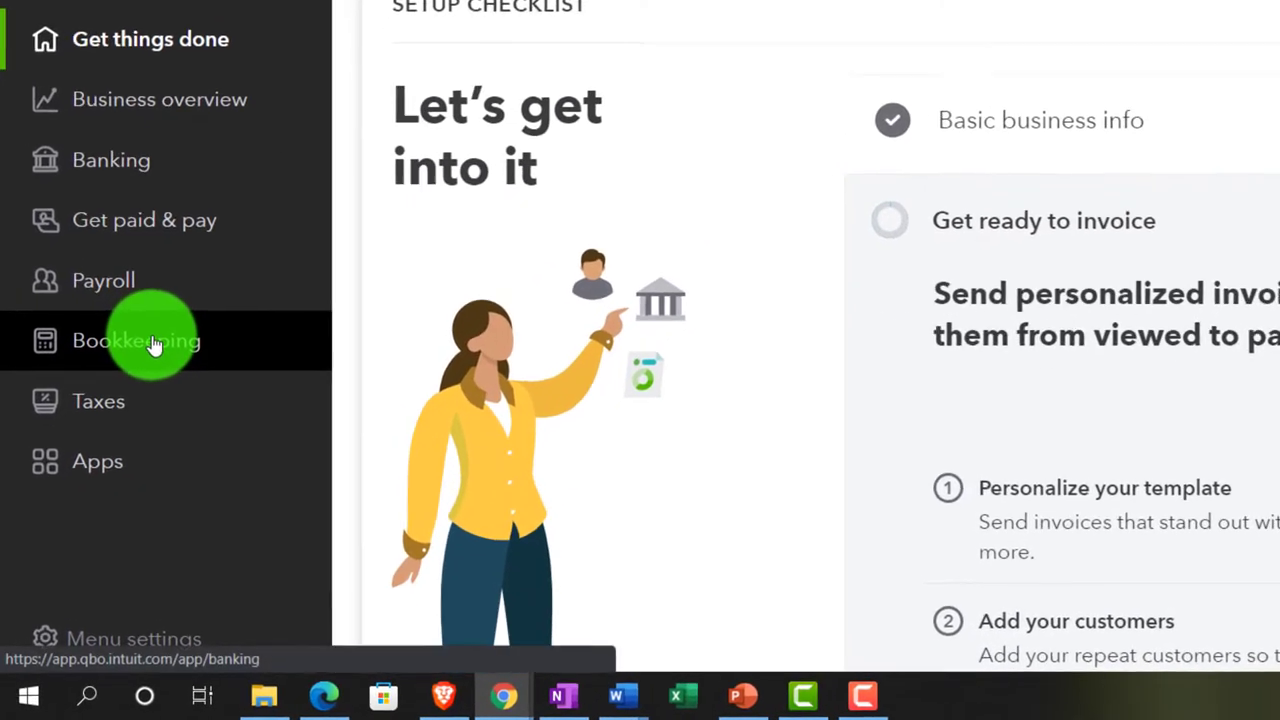
Open Banking transactions with the sidebar collapsed and show Credit Card 4274's 7 pending transactions
click(110, 460)
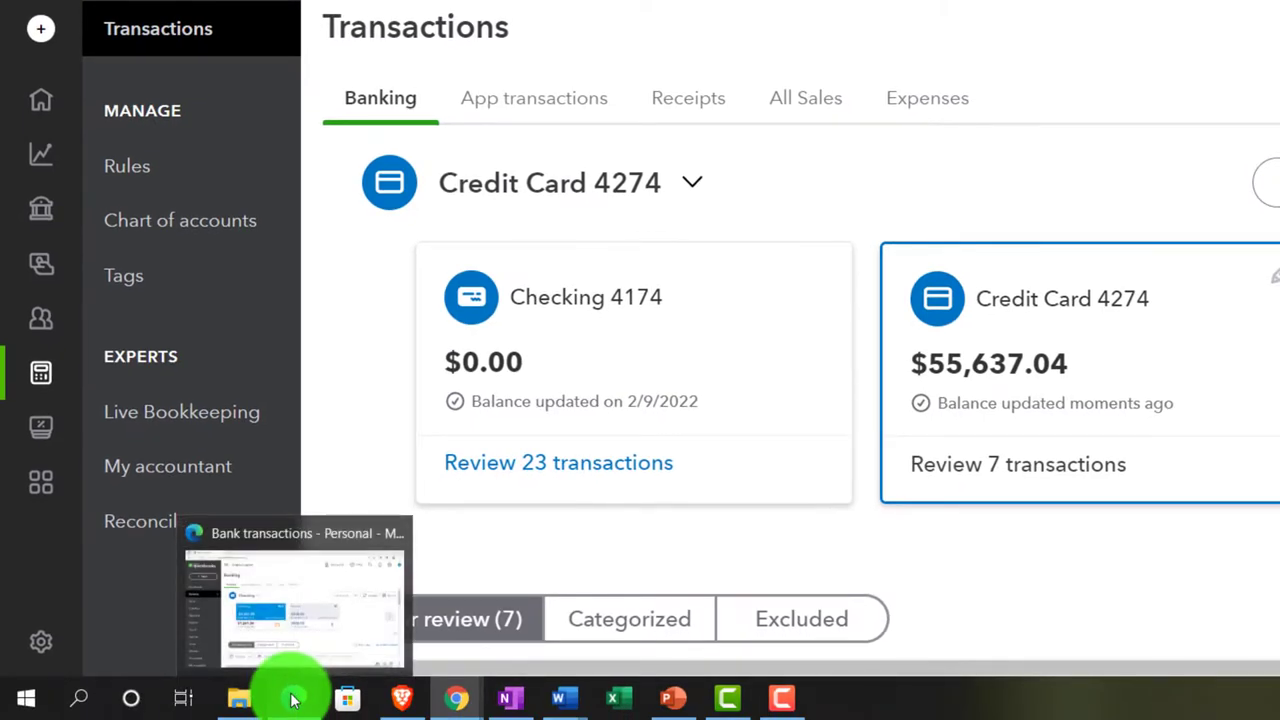
click(293, 700)
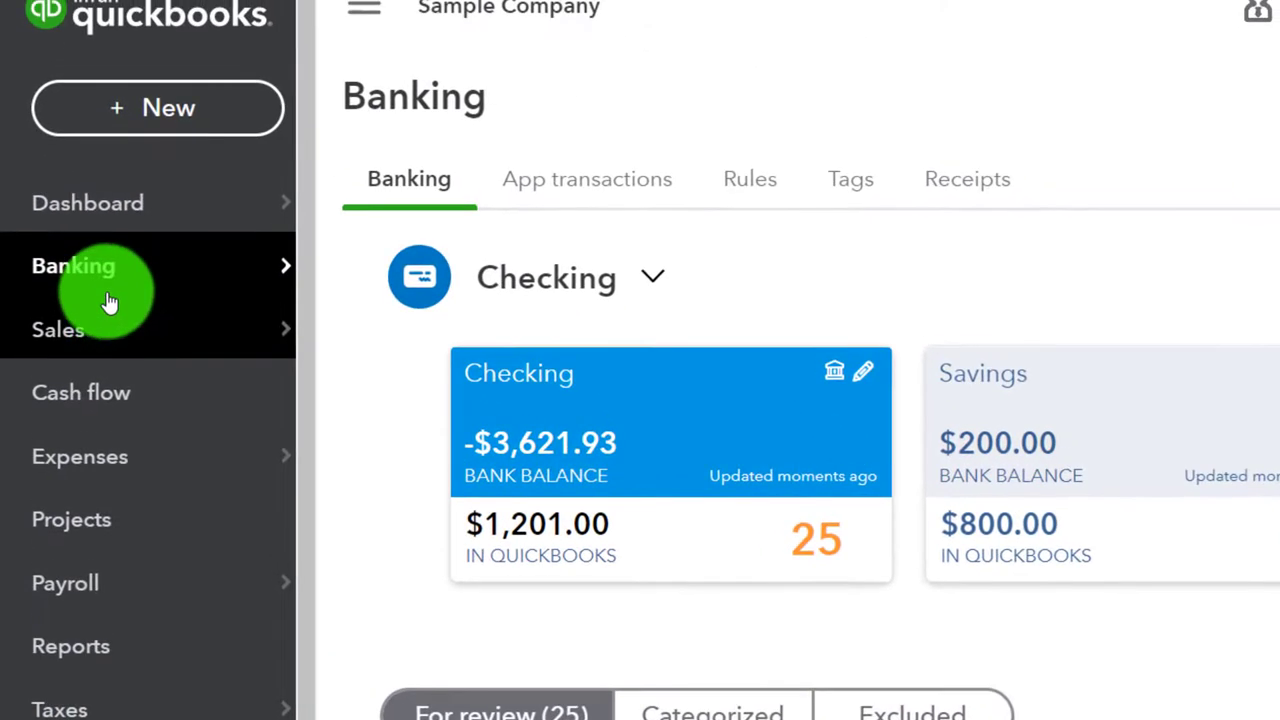
mouse_move(100, 285)
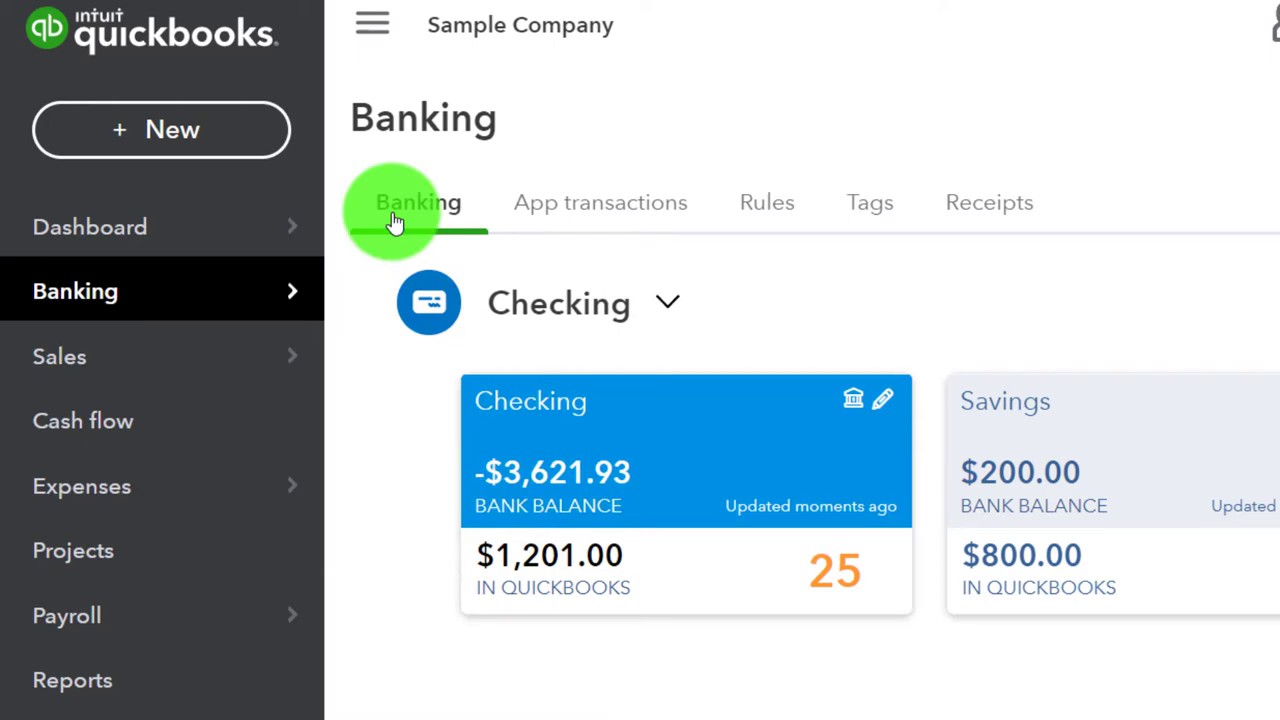
click(226, 704)
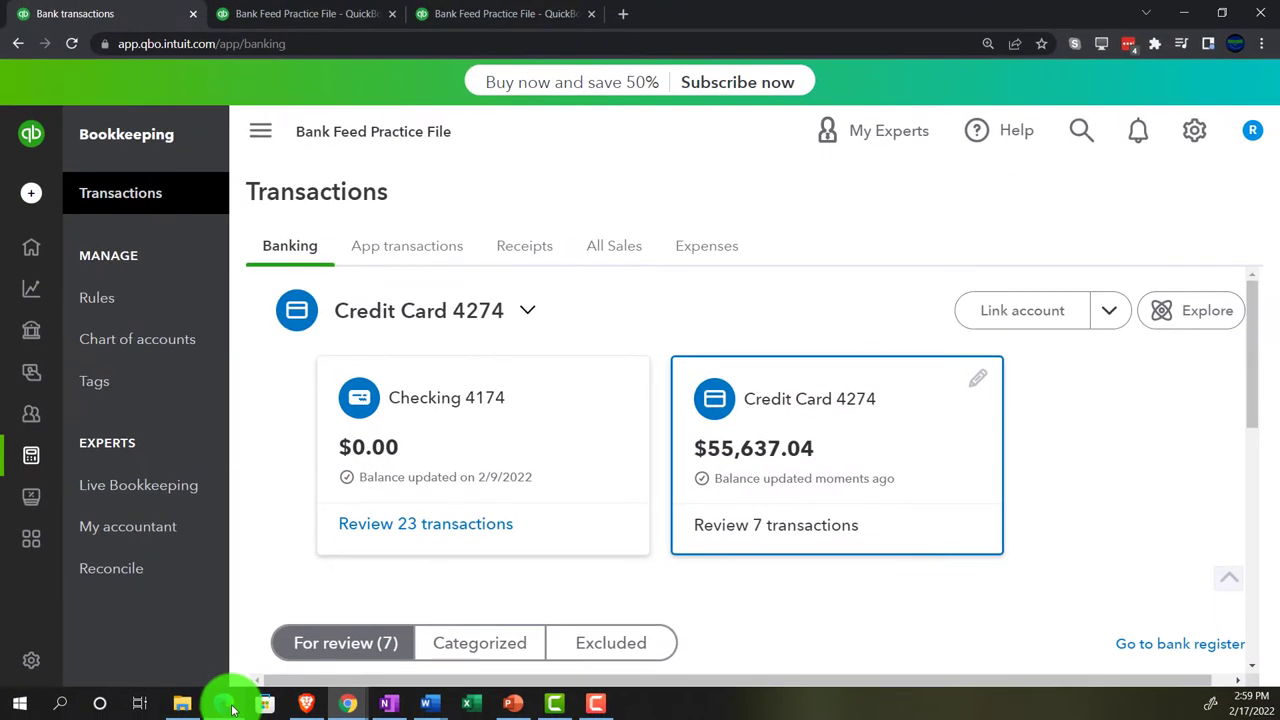
click(259, 133)
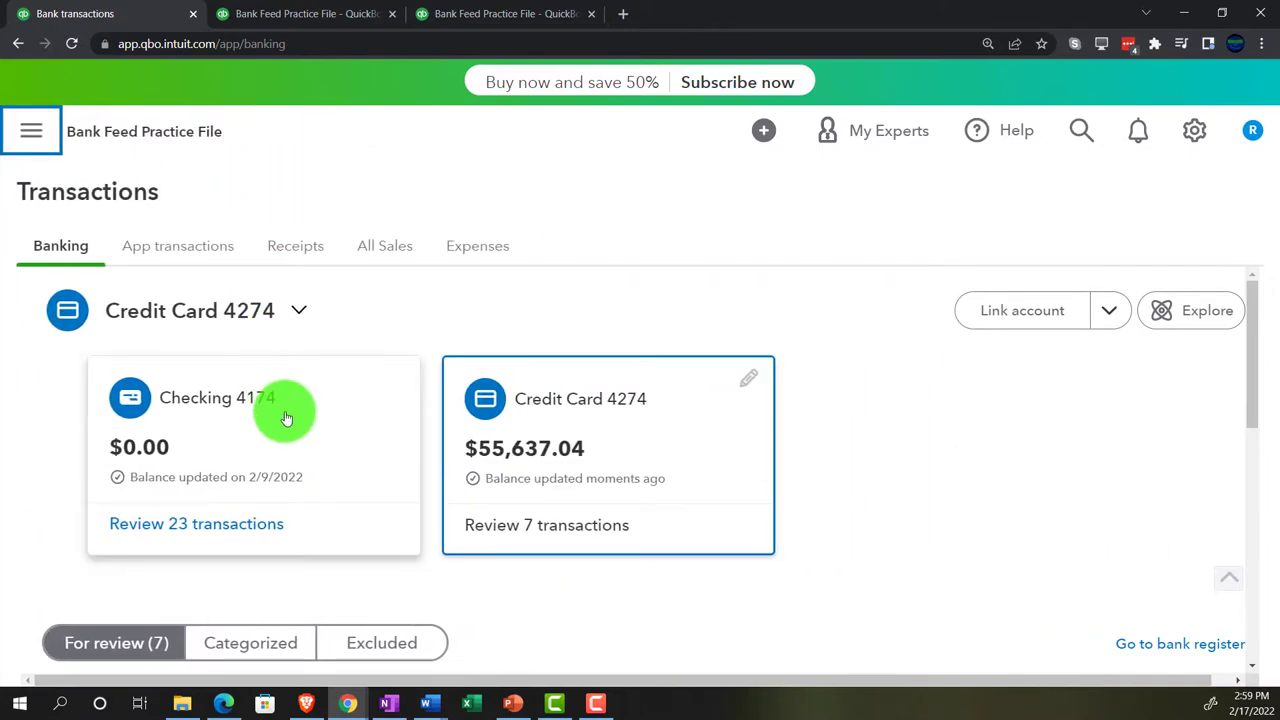
click(287, 418)
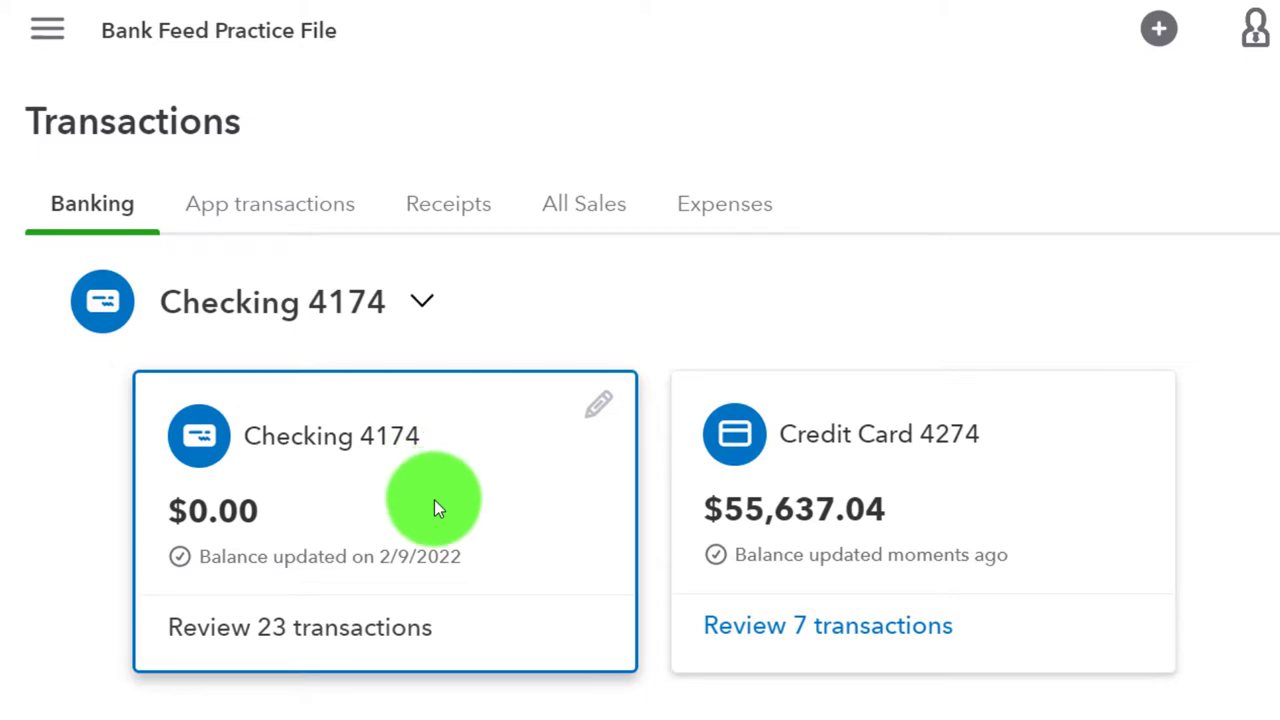
click(737, 507)
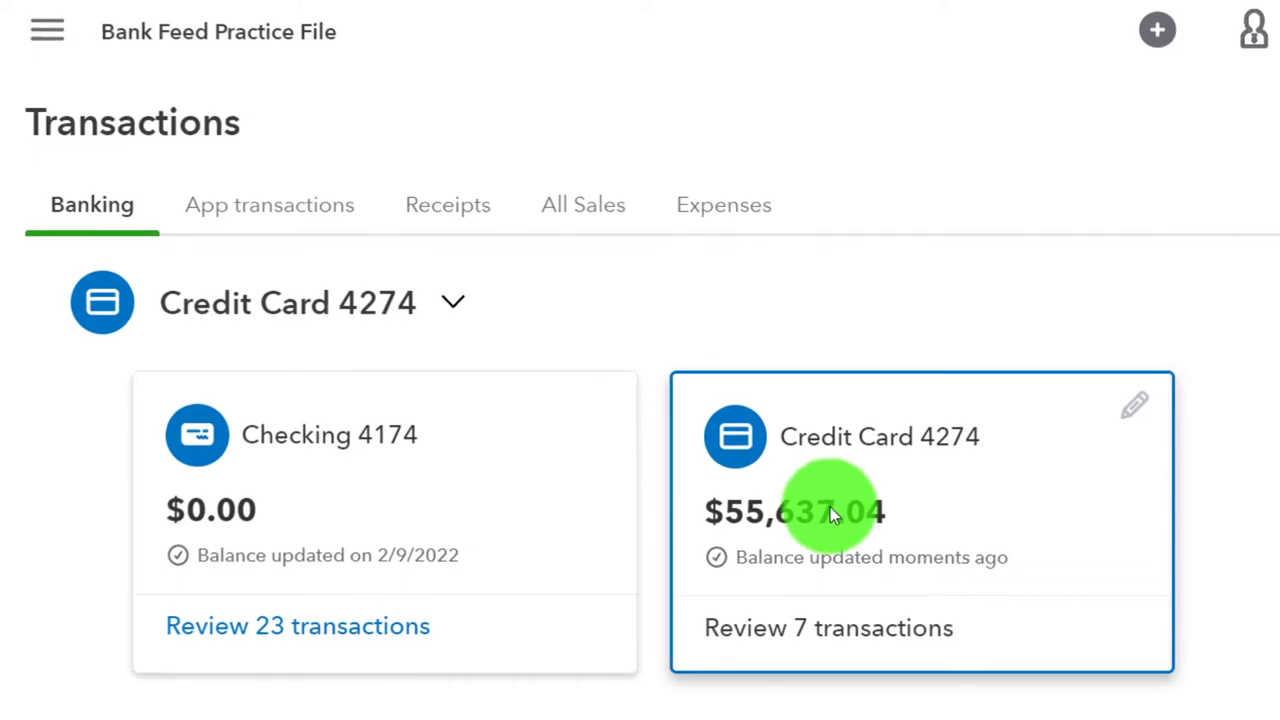
Review the zoomed 2021 Balance Sheet: Checking 4174 at -584.28, total assets $15,936.38
click(417, 25)
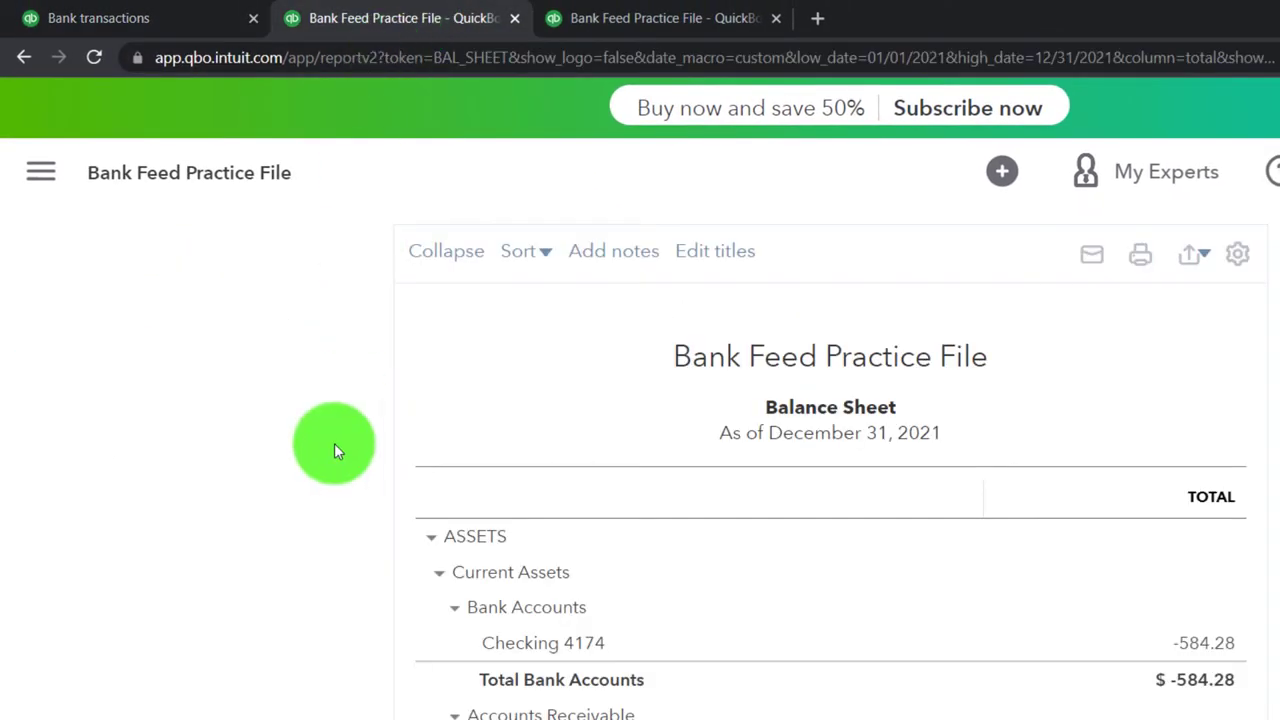
key(ctrl+plus)
key(ctrl+plus)
key(ctrl+plus)
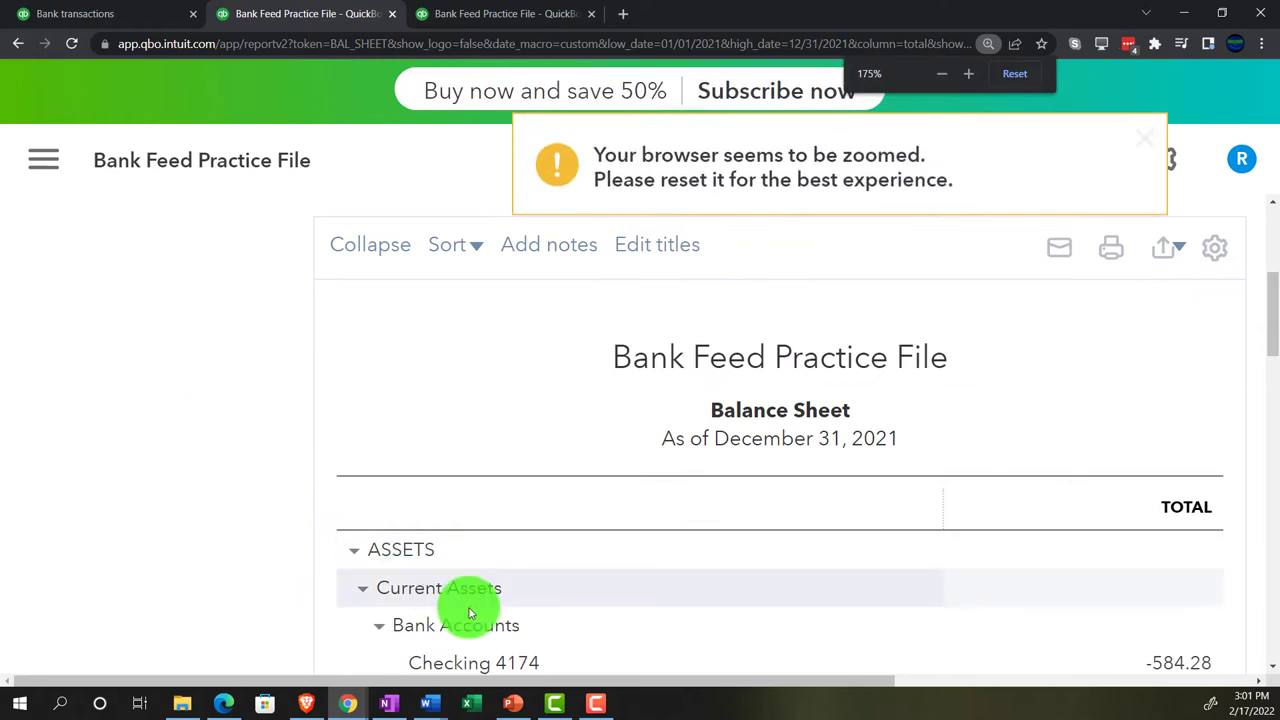
drag(528, 680, 620, 681)
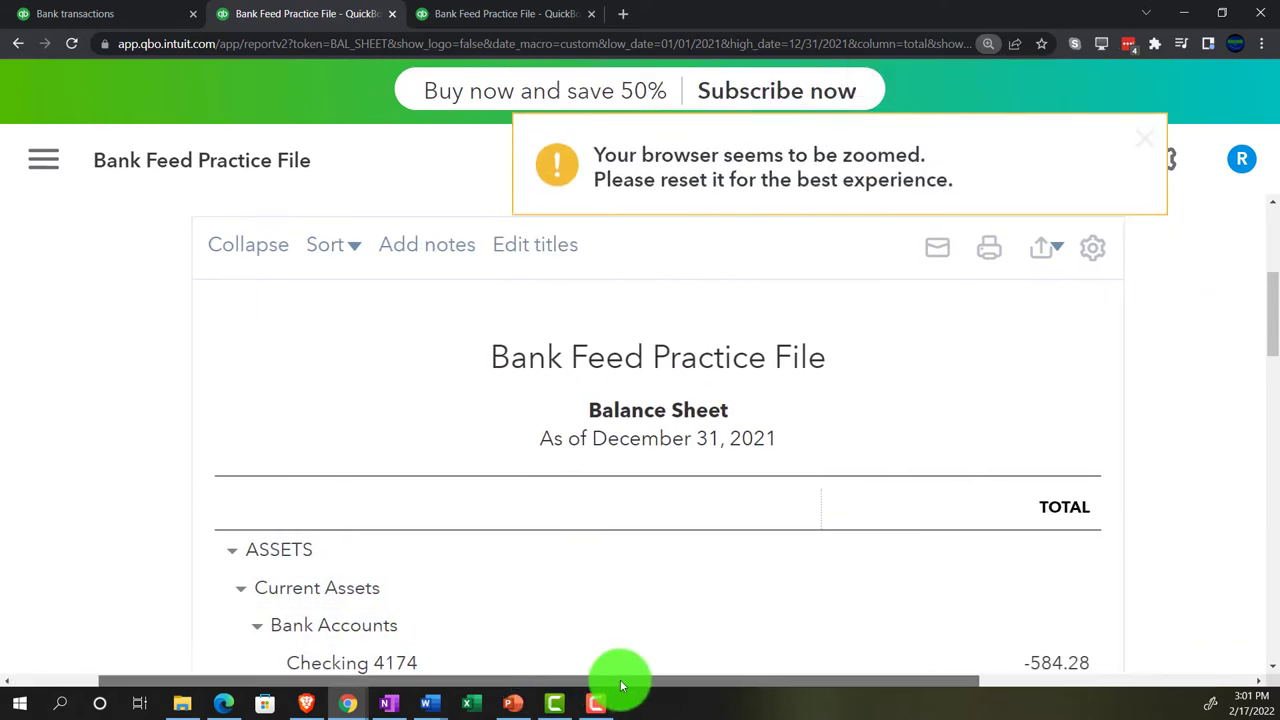
scroll(534, 580, down, 1)
scroll(516, 572, down, 1)
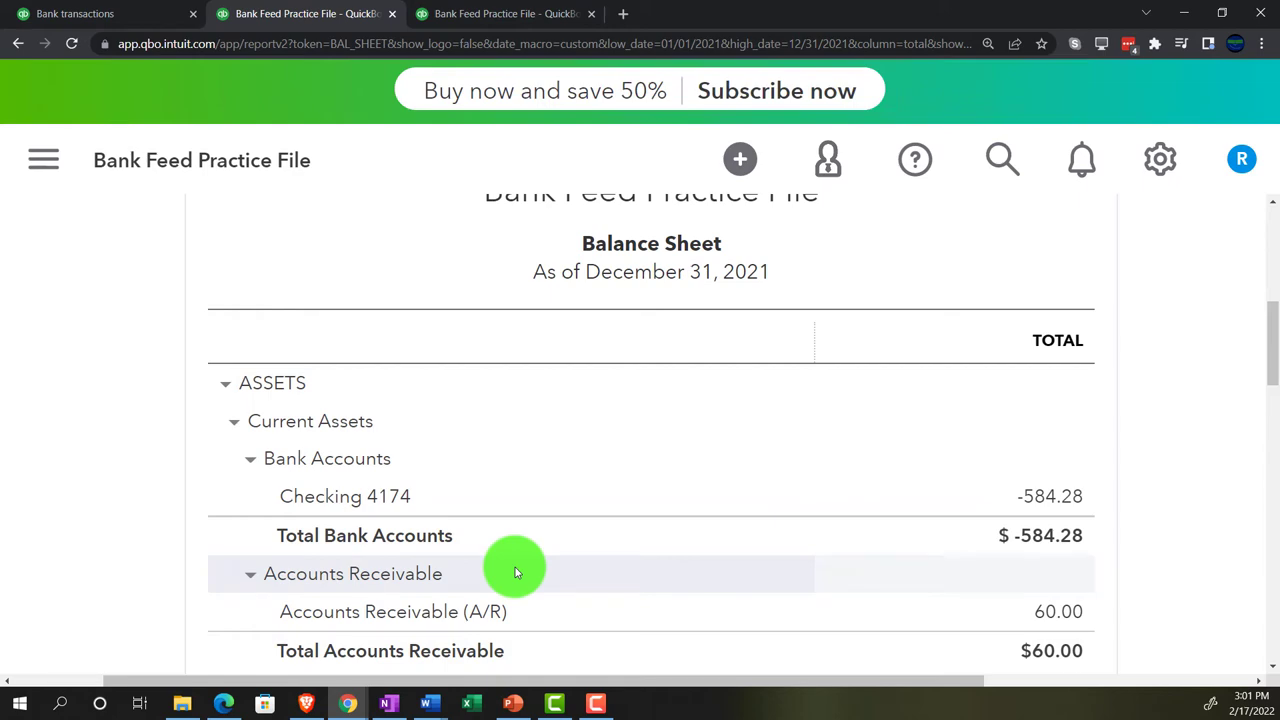
scroll(515, 567, down, 1)
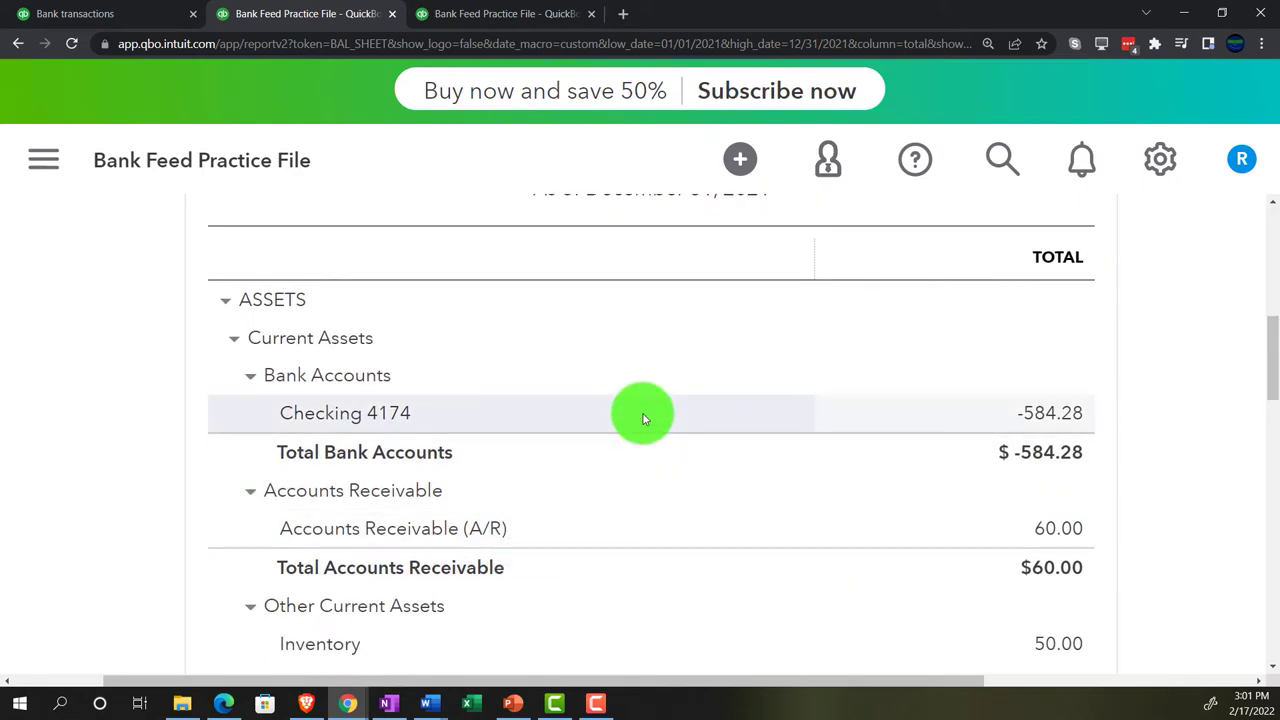
scroll(97, 488, down, 6)
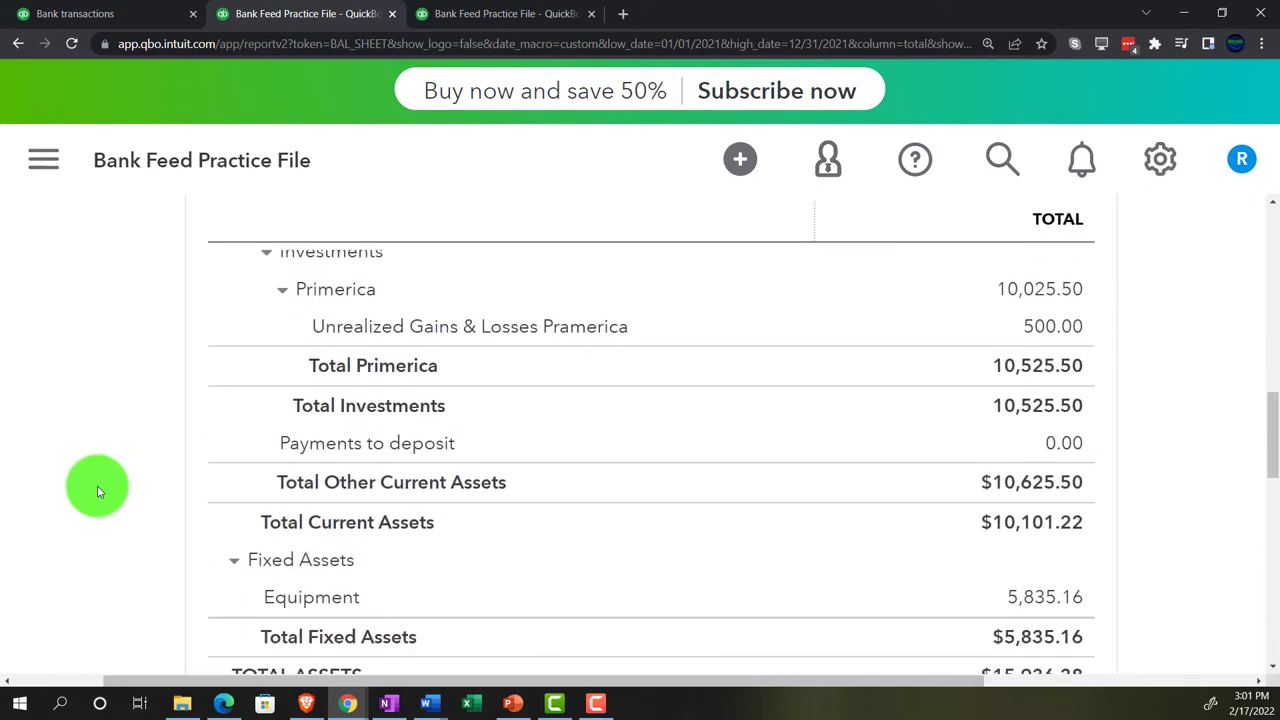
scroll(99, 490, down, 5)
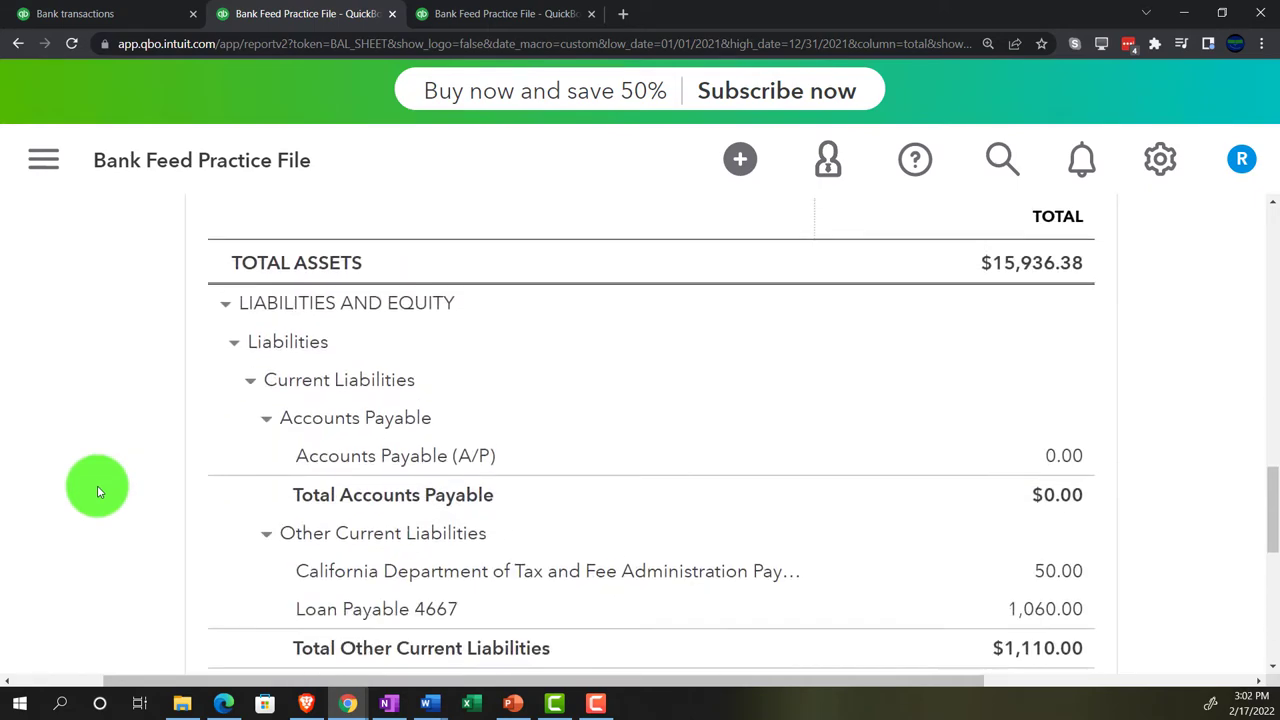
scroll(97, 485, down, 1)
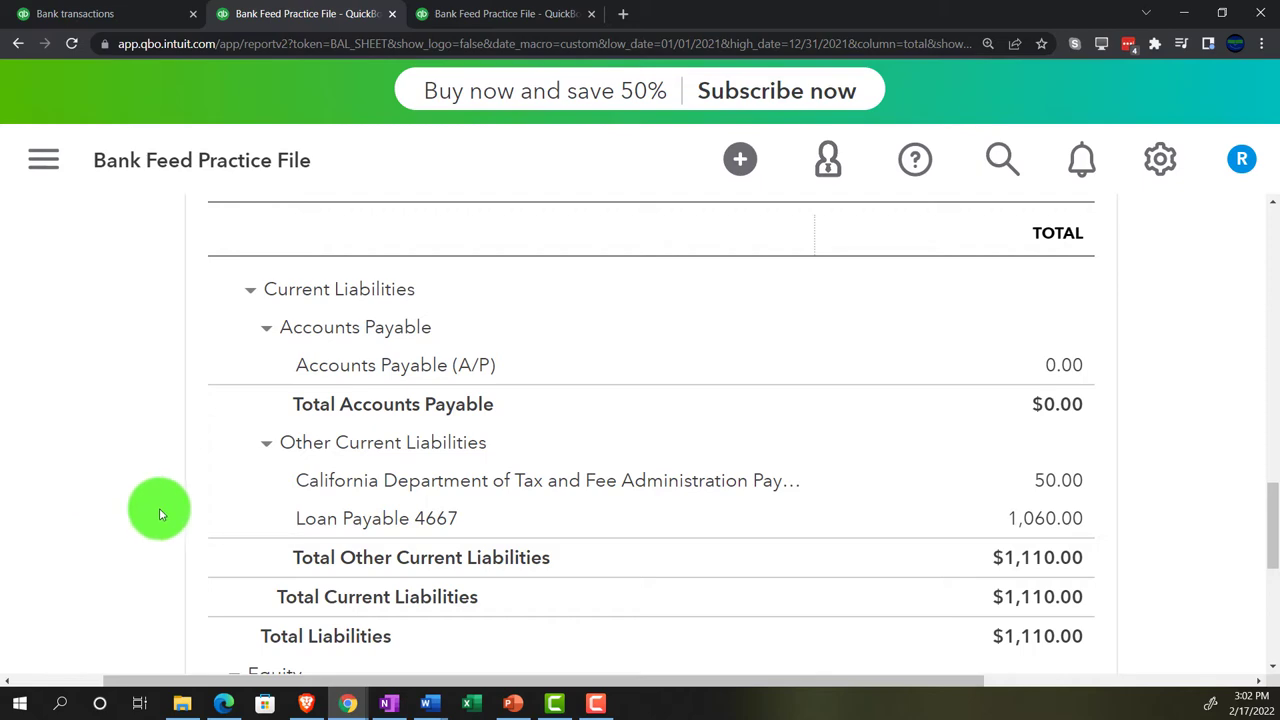
scroll(158, 514, up, 10)
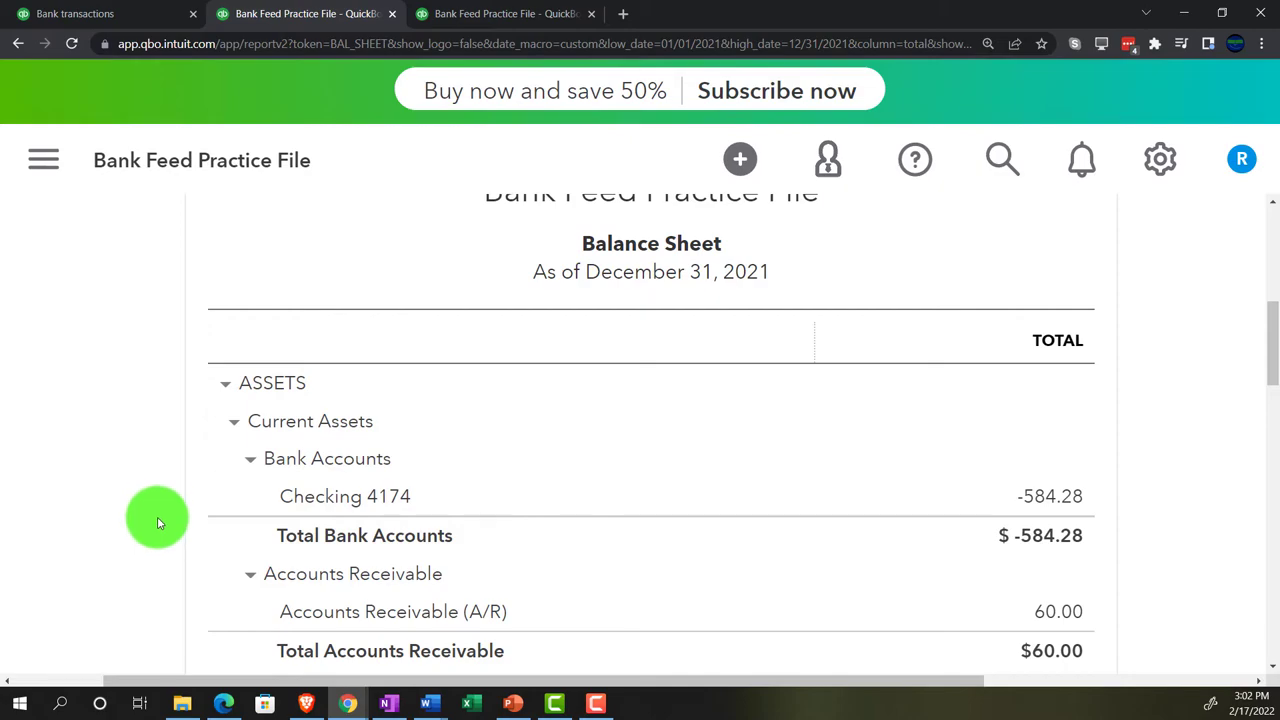
click(138, 16)
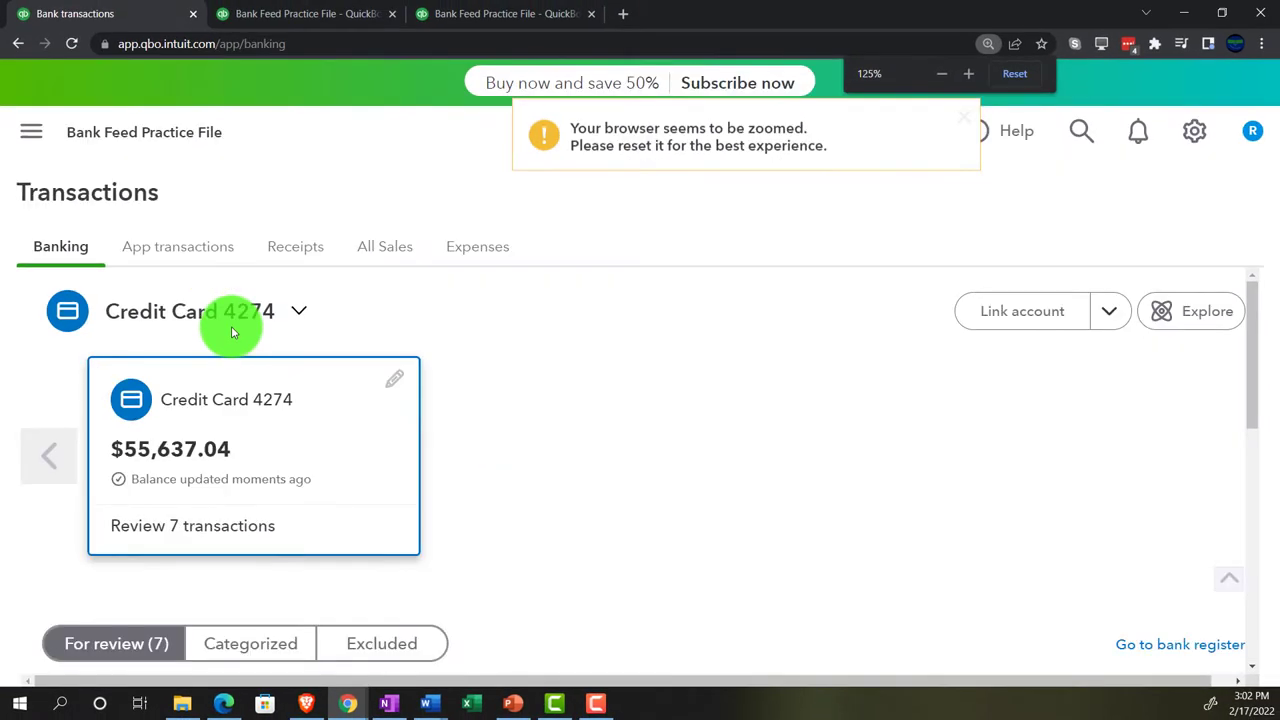
Set browser zoom to about 110% and scroll to Credit Card 4274's For review list
key(ctrl+minus)
key(ctrl+minus)
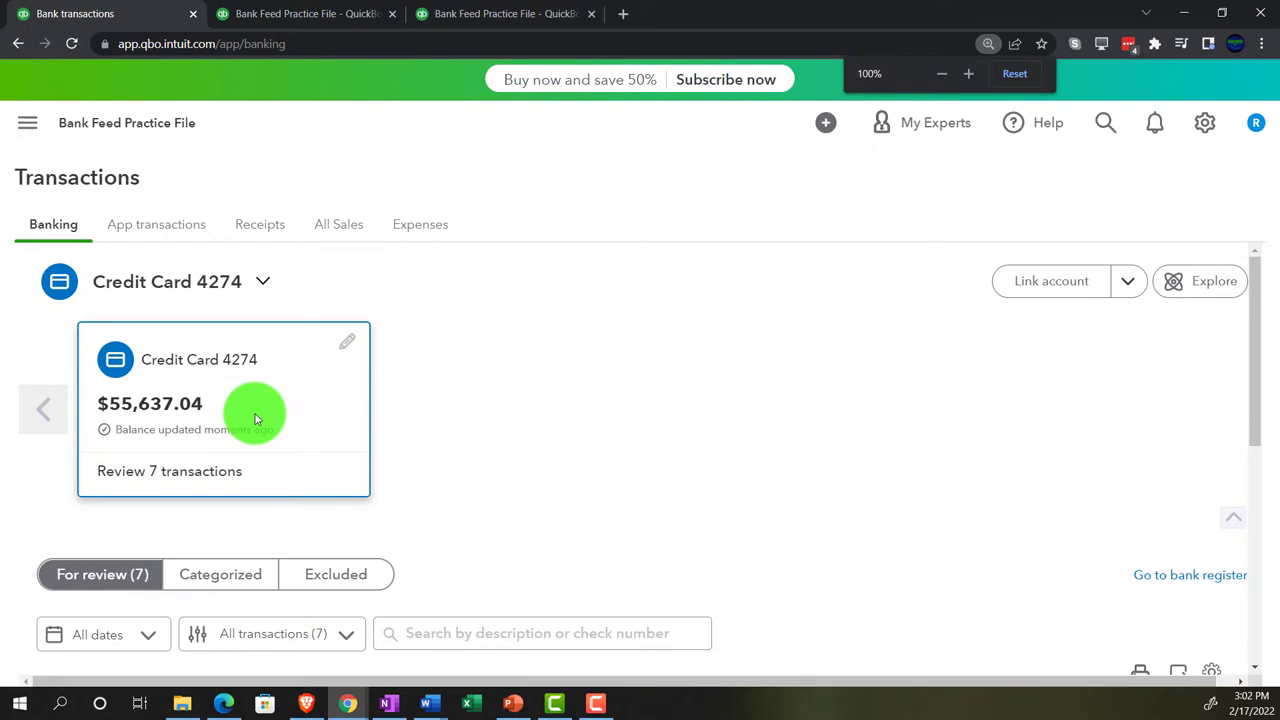
key(ctrl+minus)
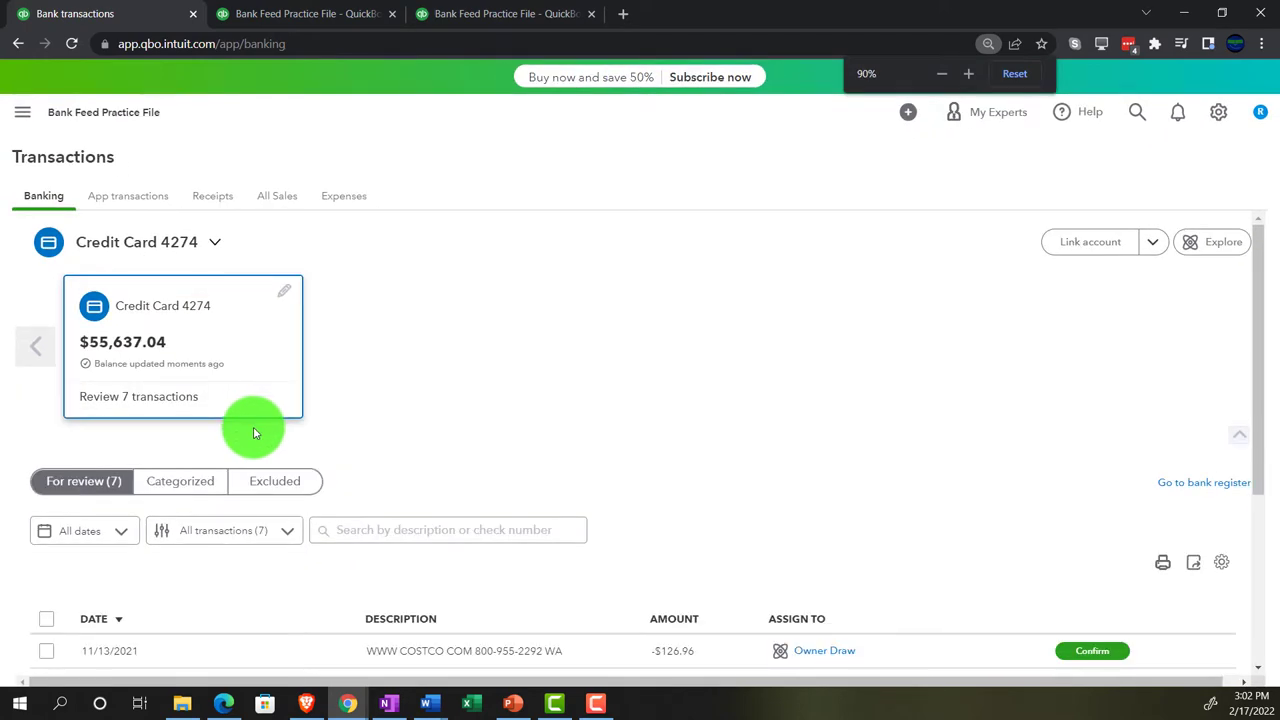
click(30, 347)
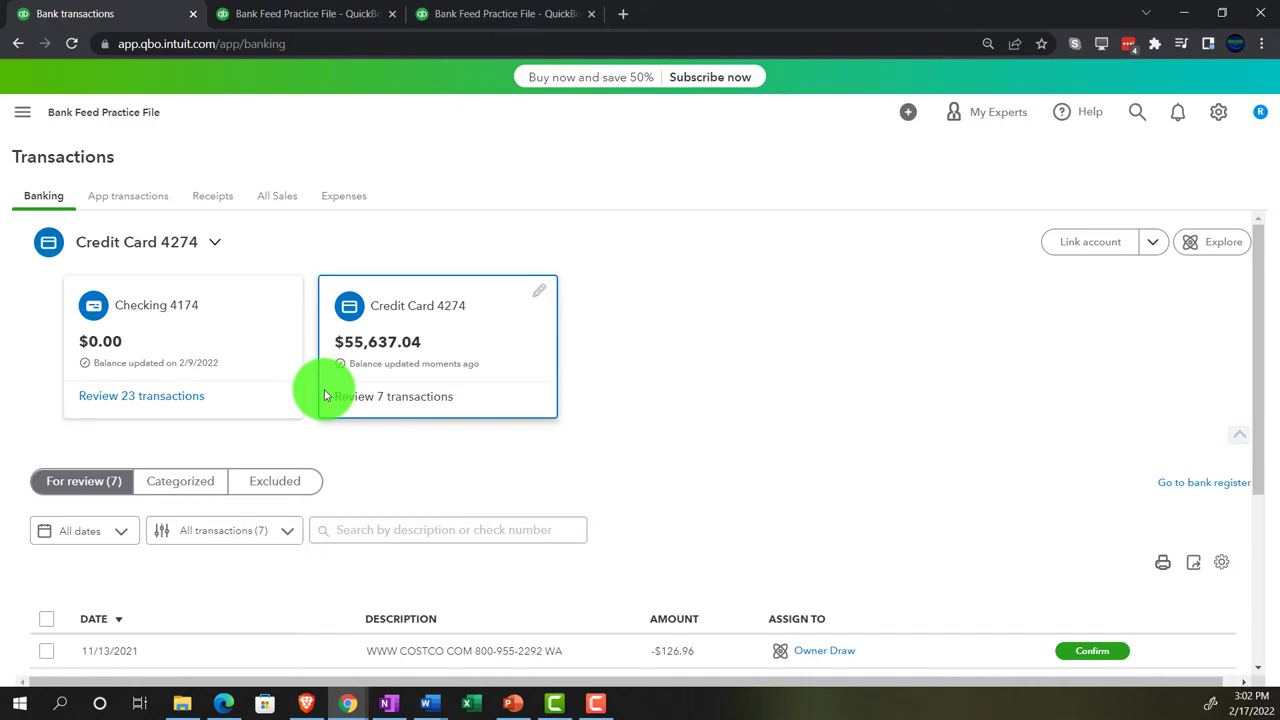
scroll(324, 396, down, 1)
scroll(324, 389, down, 1)
key(ctrl+plus)
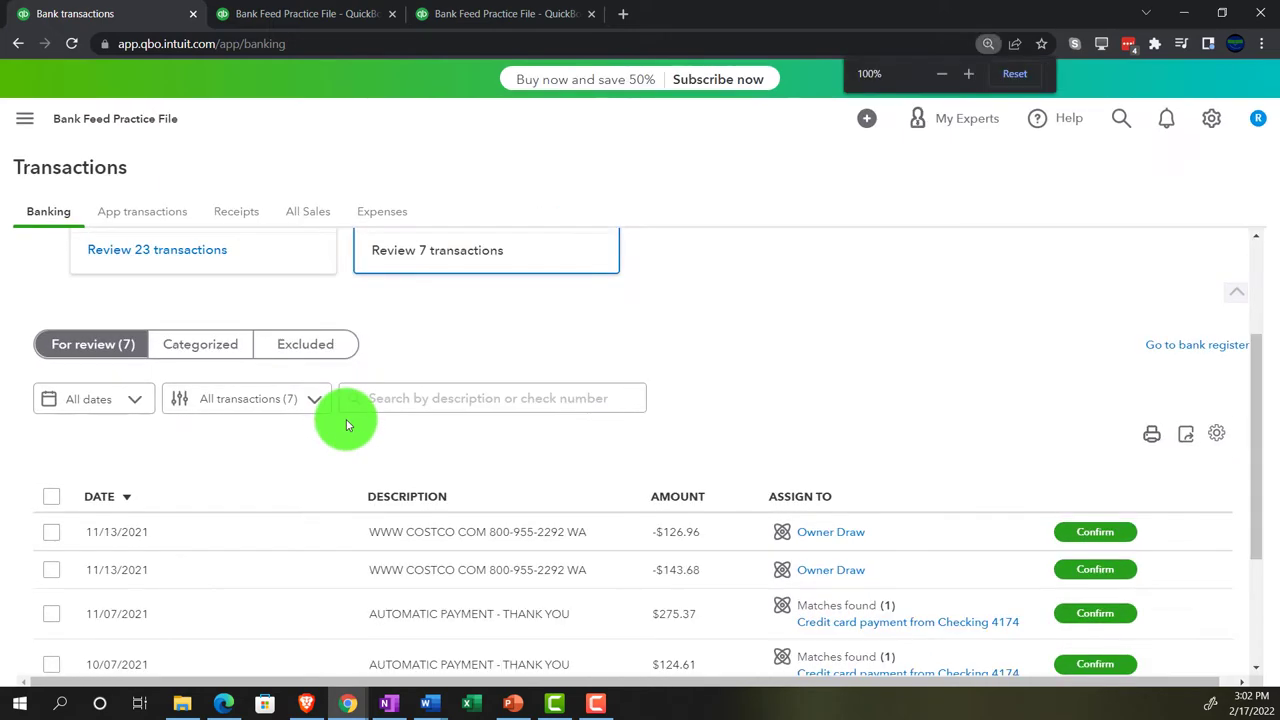
key(ctrl+plus)
scroll(346, 424, down, 2)
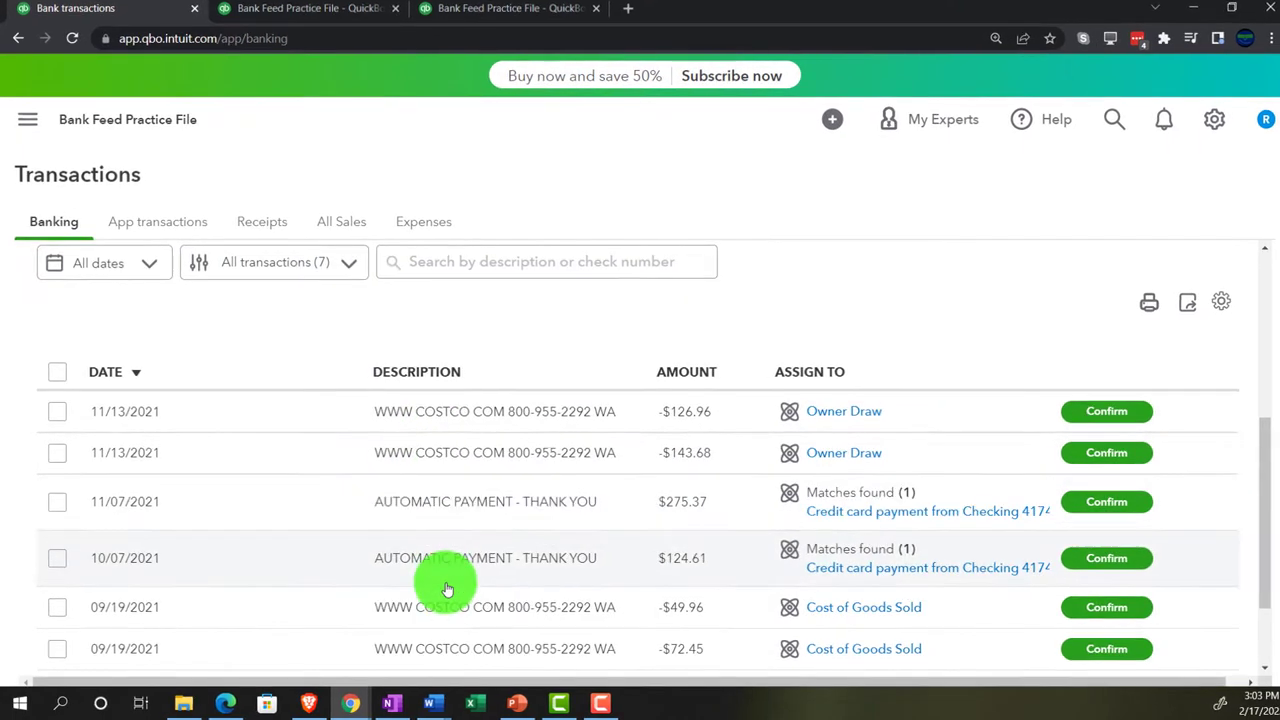
scroll(512, 597, down, 1)
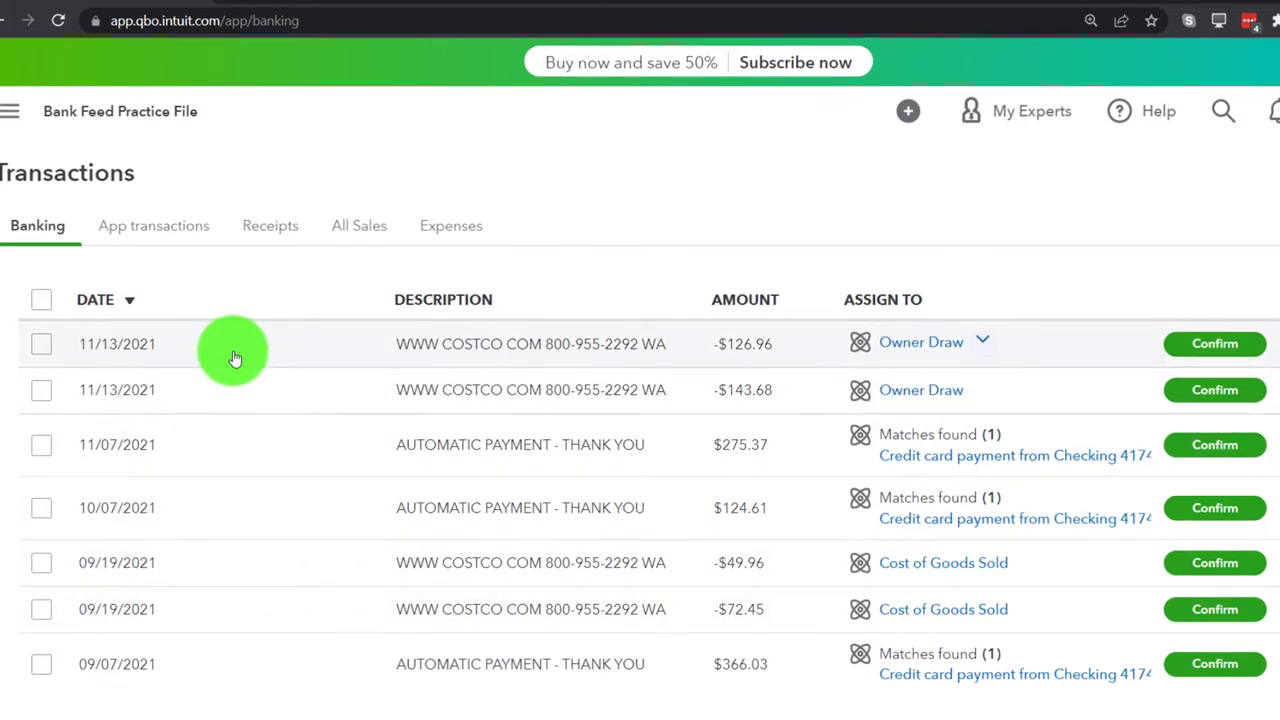
Make new vendor COSTCO, copied from the memo, the payee of the 11/13/2021 -$126.96 charge
click(233, 358)
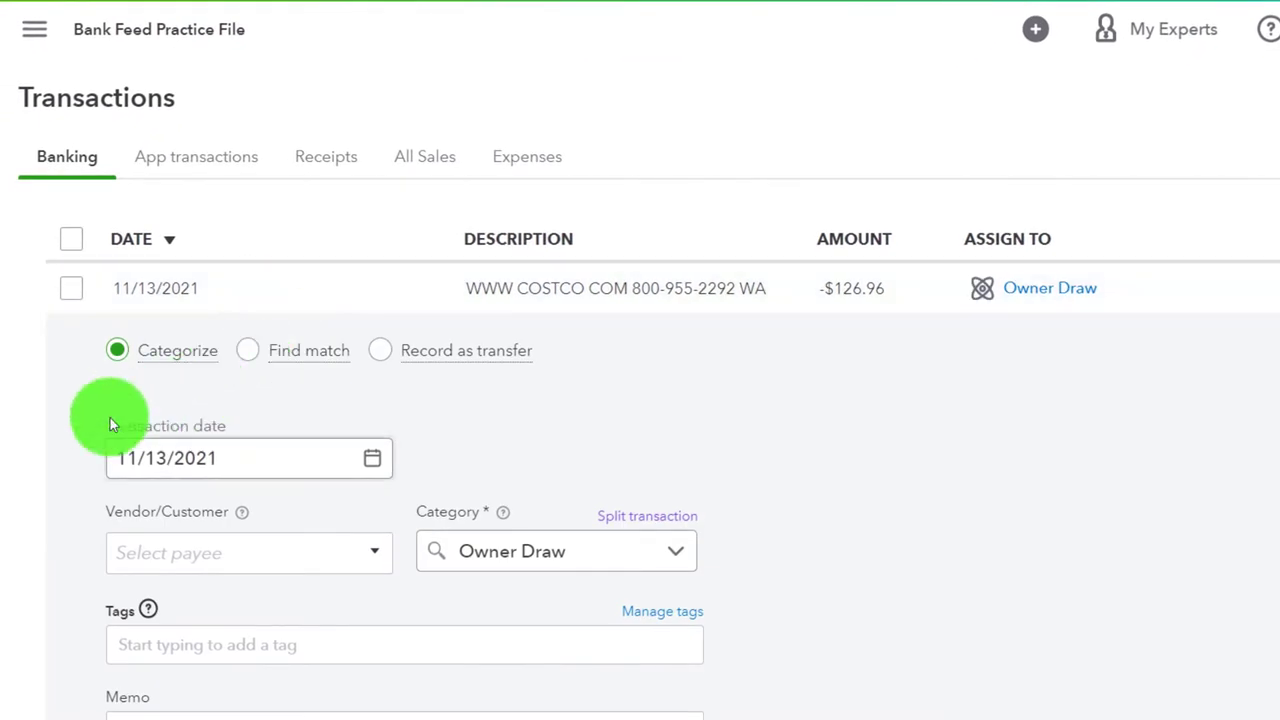
scroll(52, 437, down, 1)
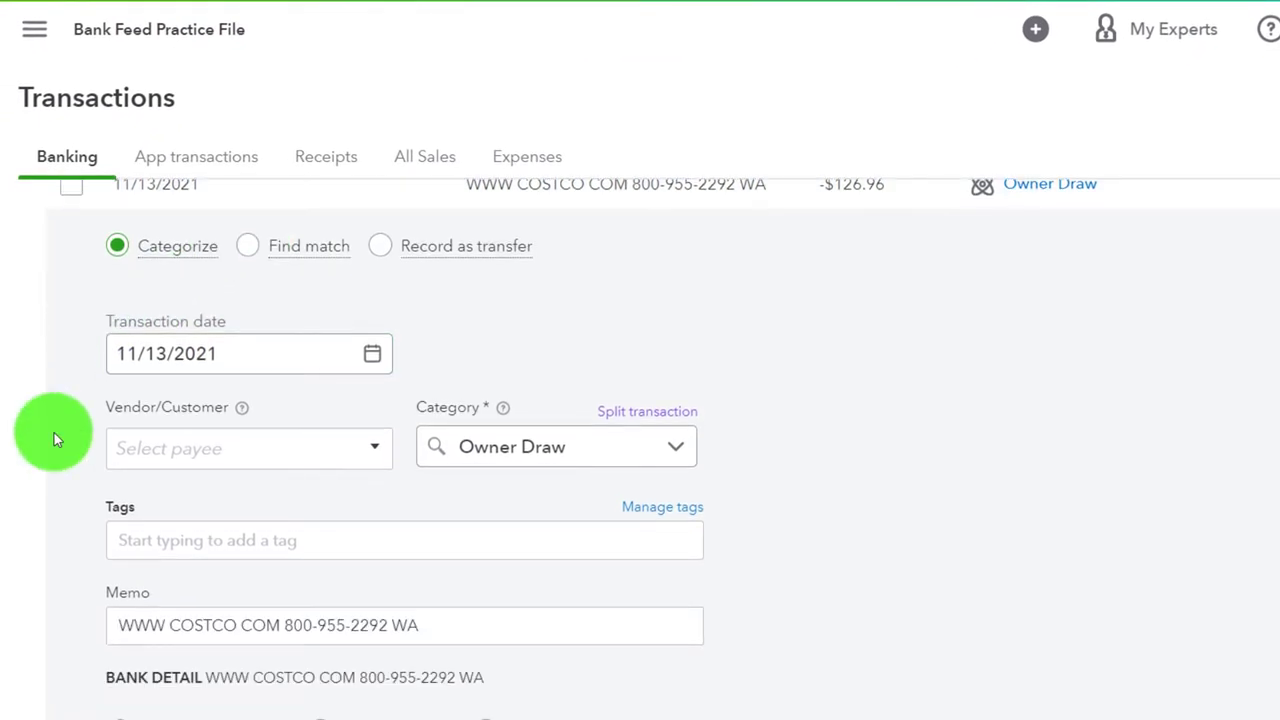
scroll(60, 450, down, 1)
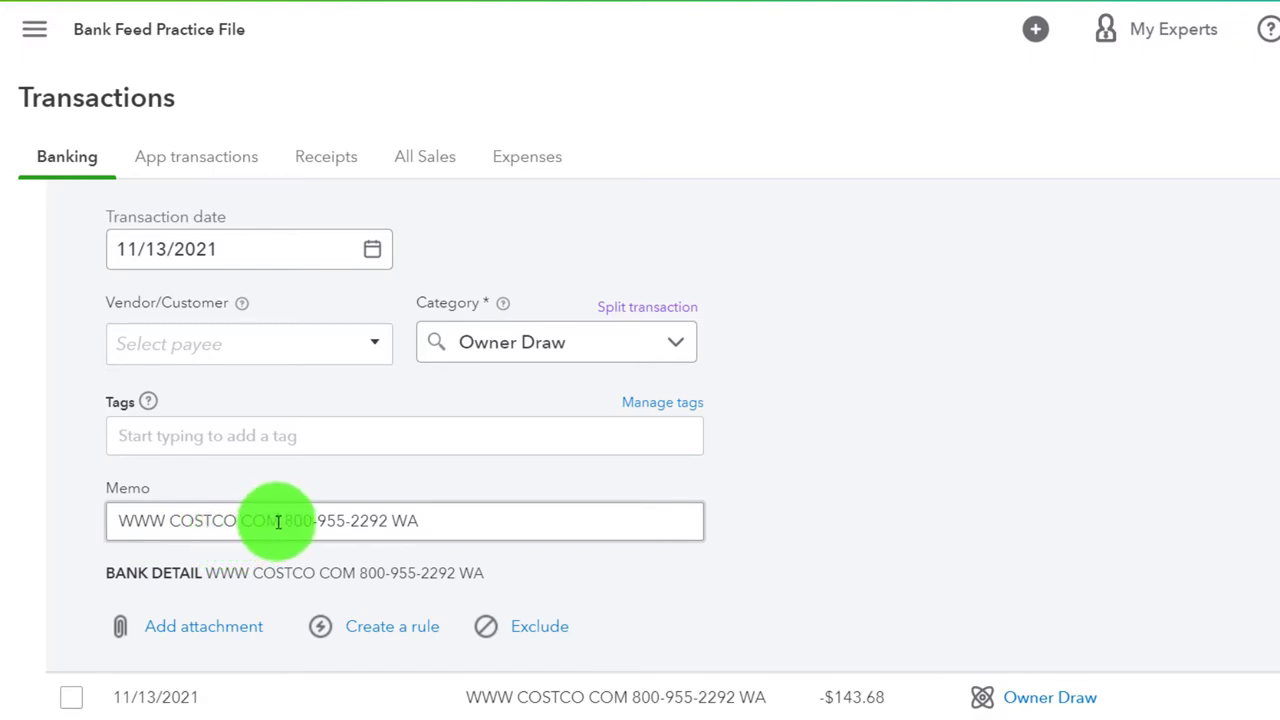
drag(237, 518, 178, 530)
key(ctrl+c)
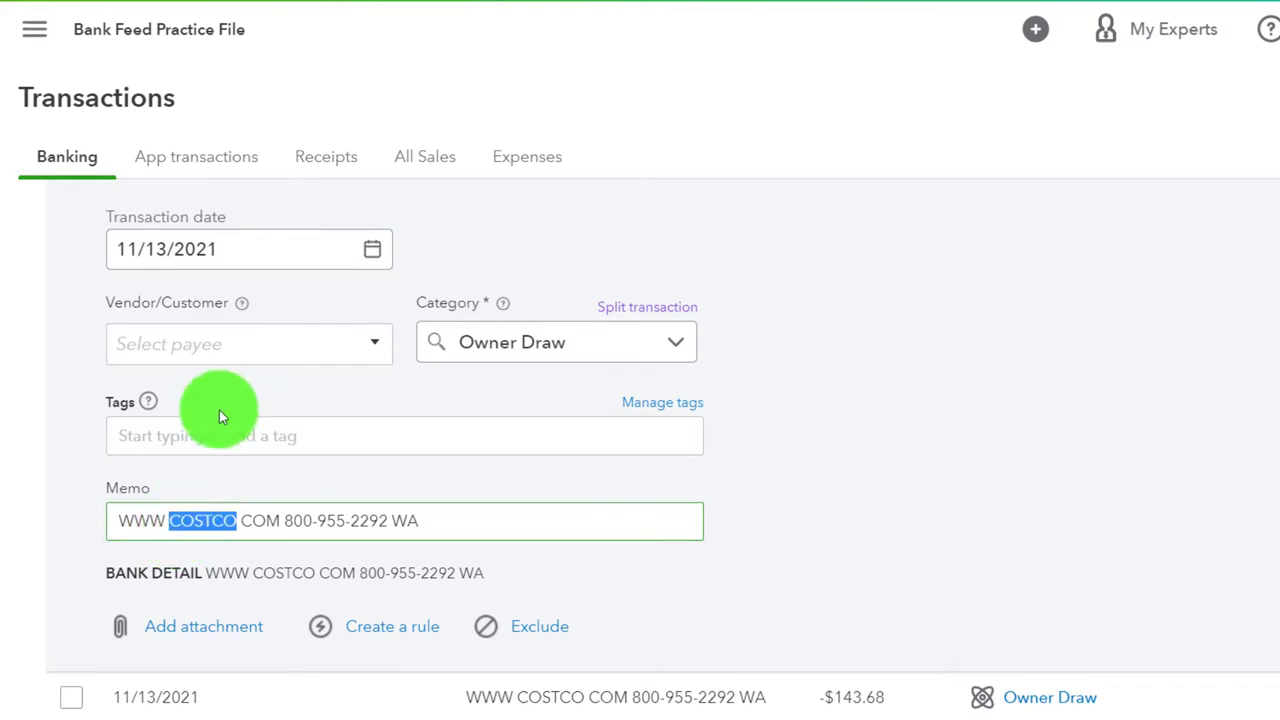
click(195, 343)
key(ctrl+v)
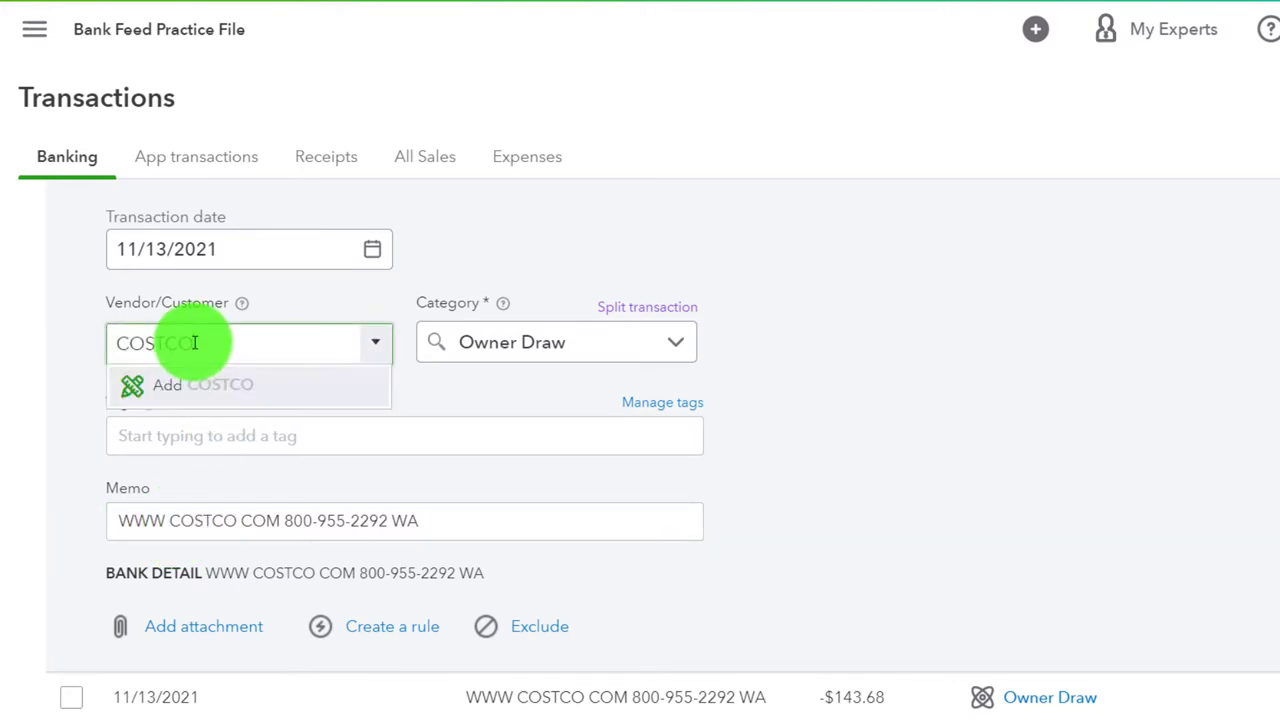
click(193, 430)
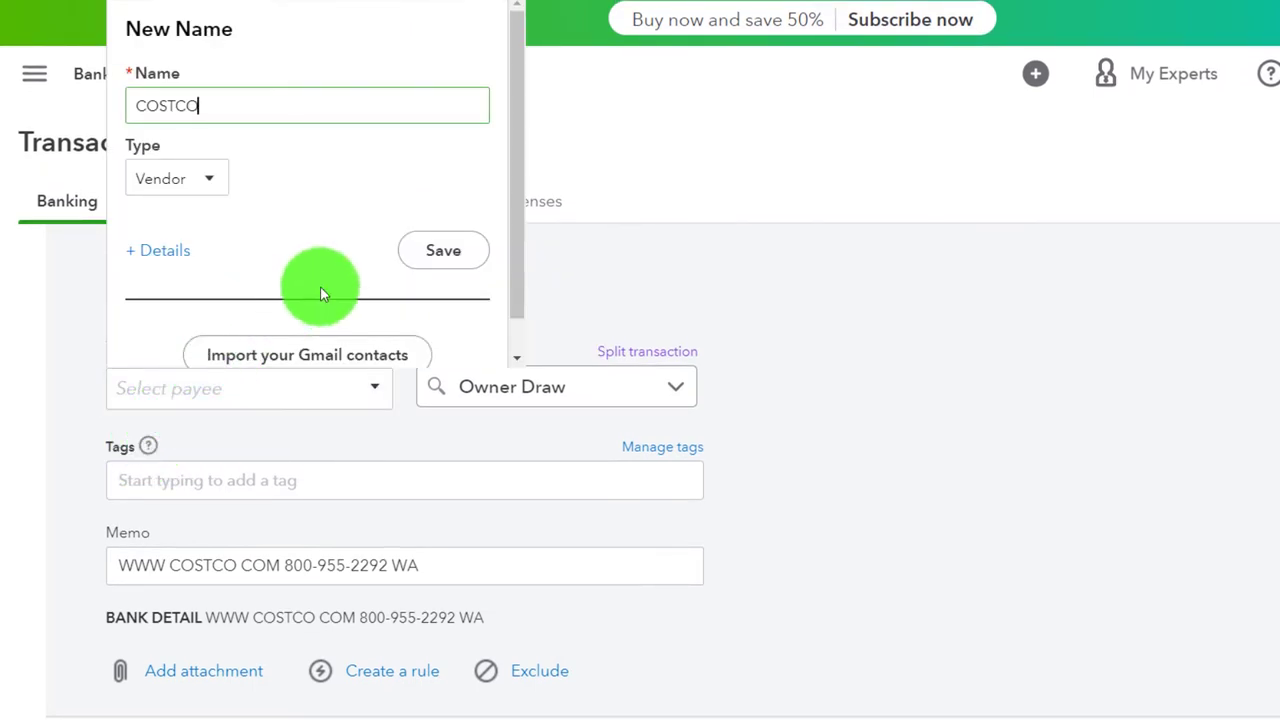
click(417, 264)
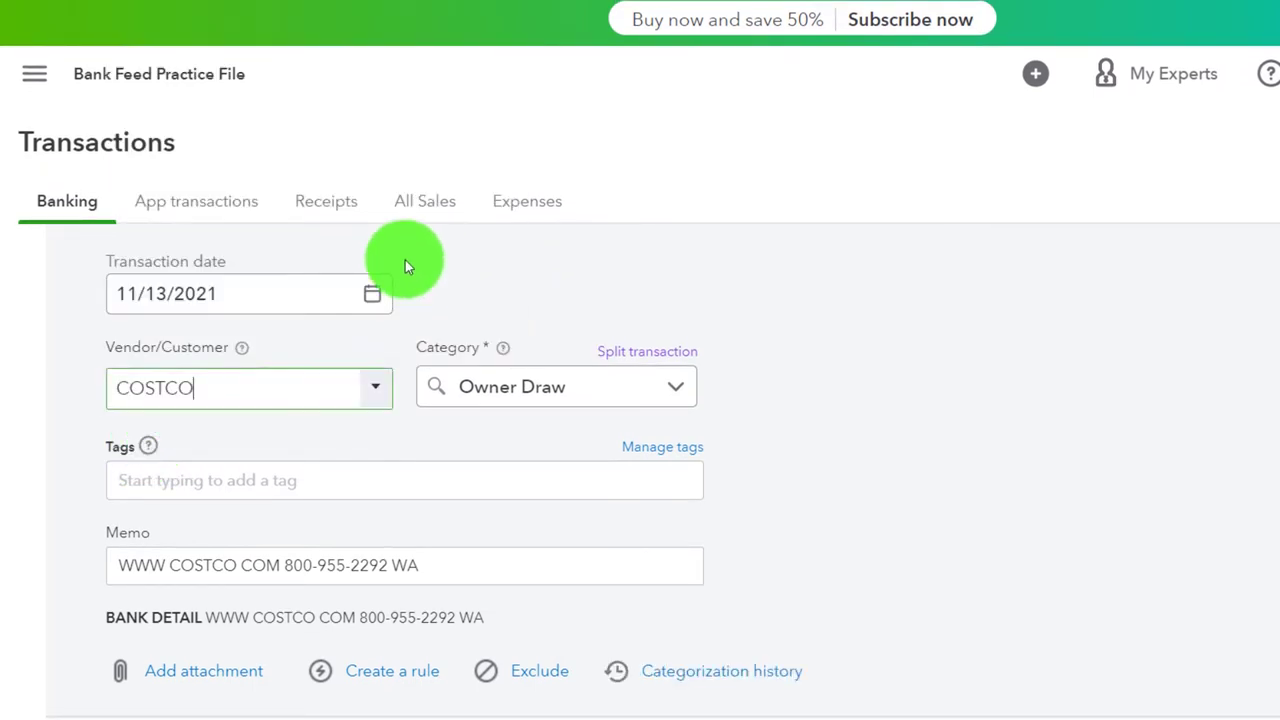
Browse the full category list for the Costco charge and close it, keeping Owner Draw
click(674, 394)
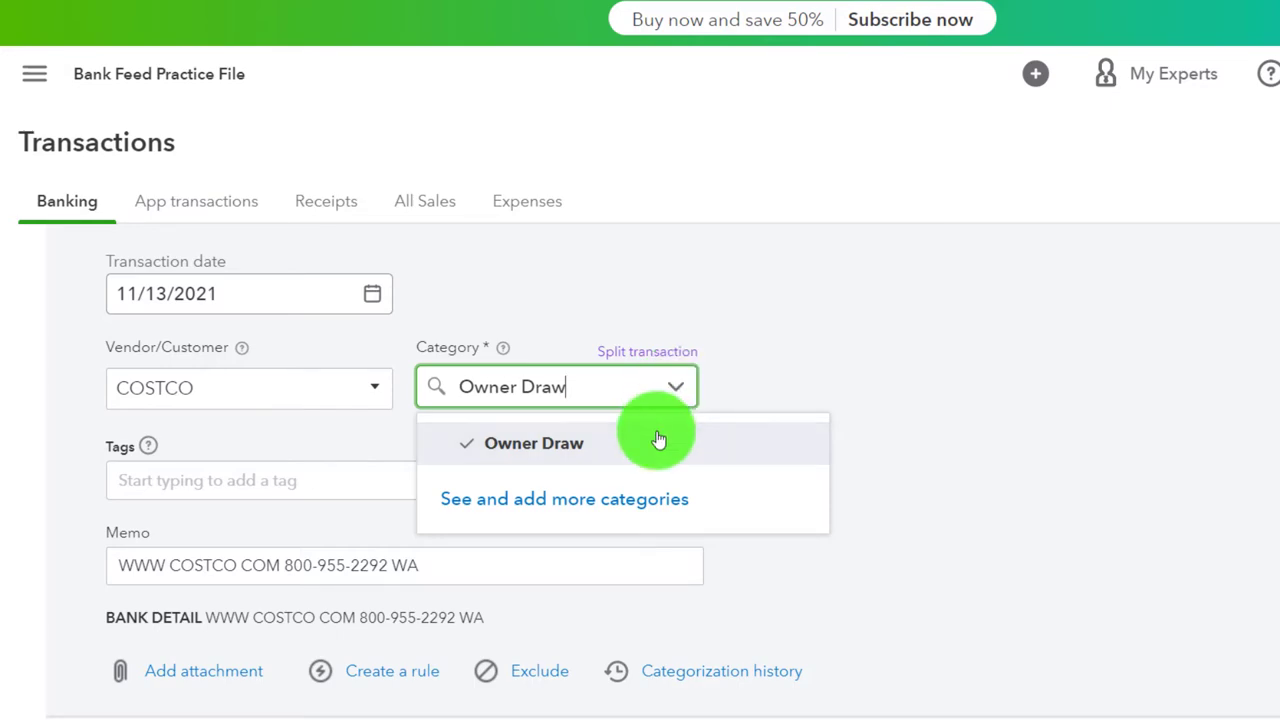
click(412, 522)
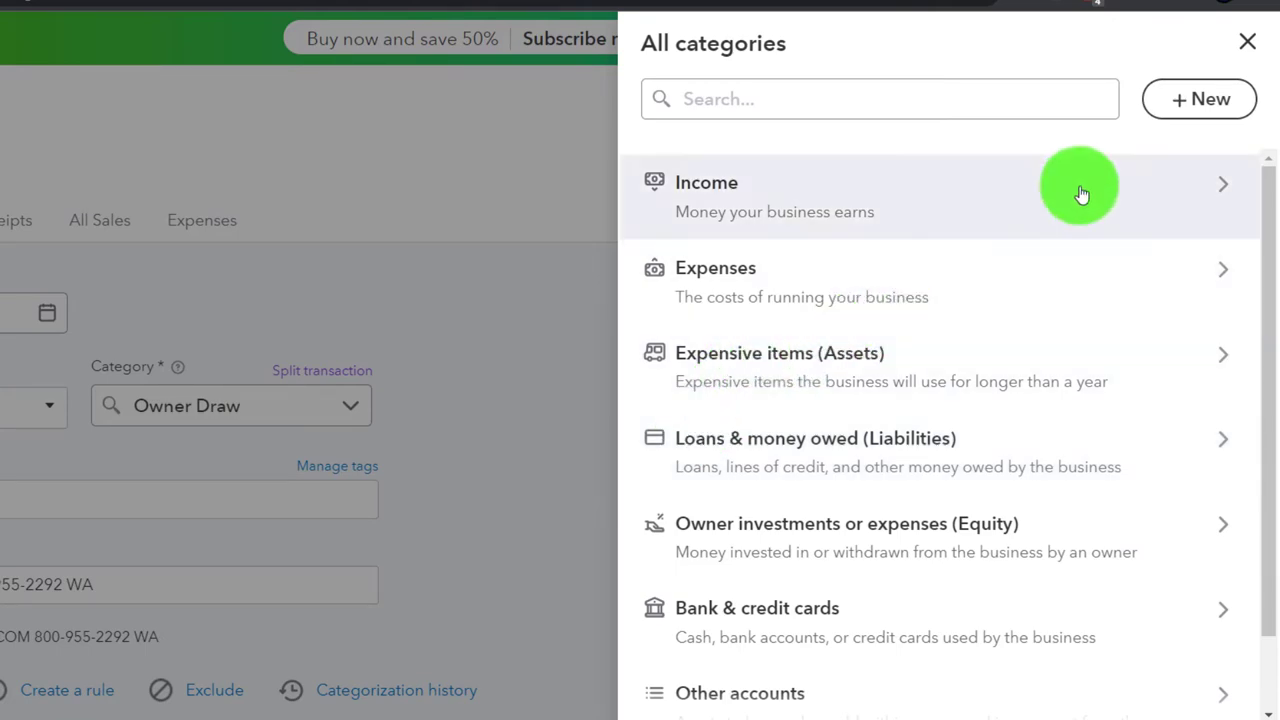
click(1248, 41)
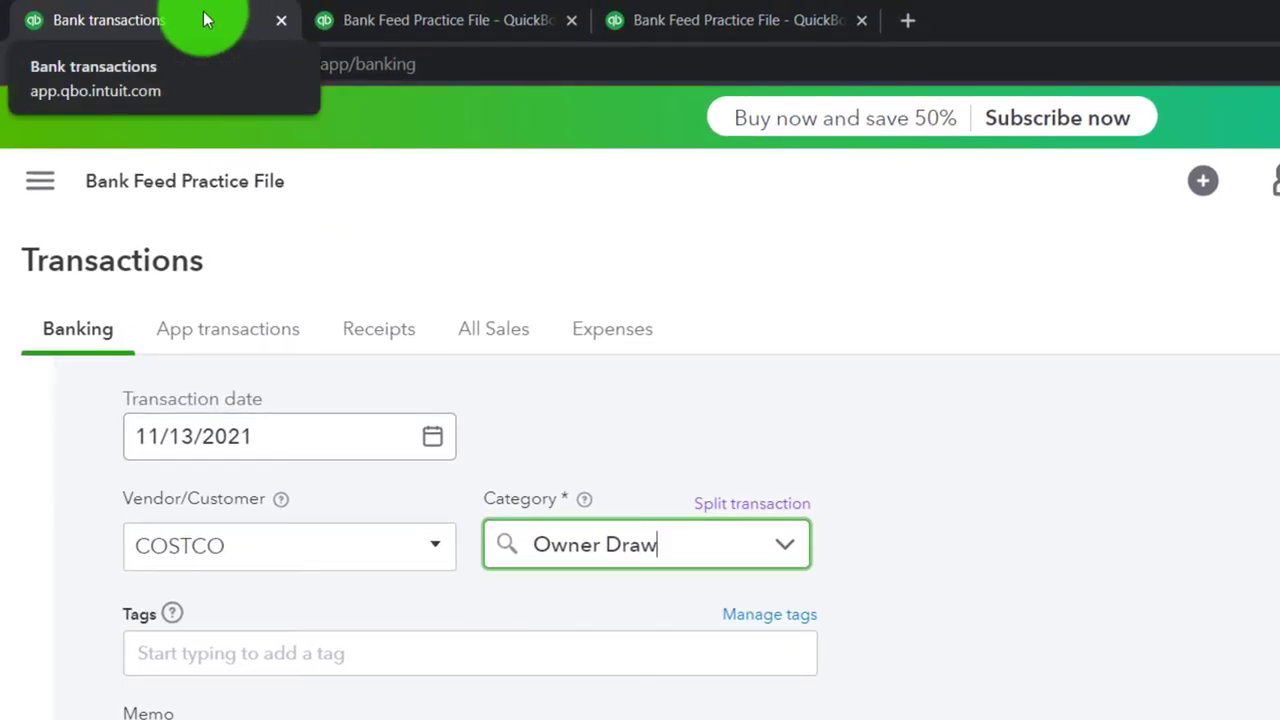
Duplicate the Bank transactions tab, switch to Accountant view, and open the Chart of Accounts
right_click(202, 19)
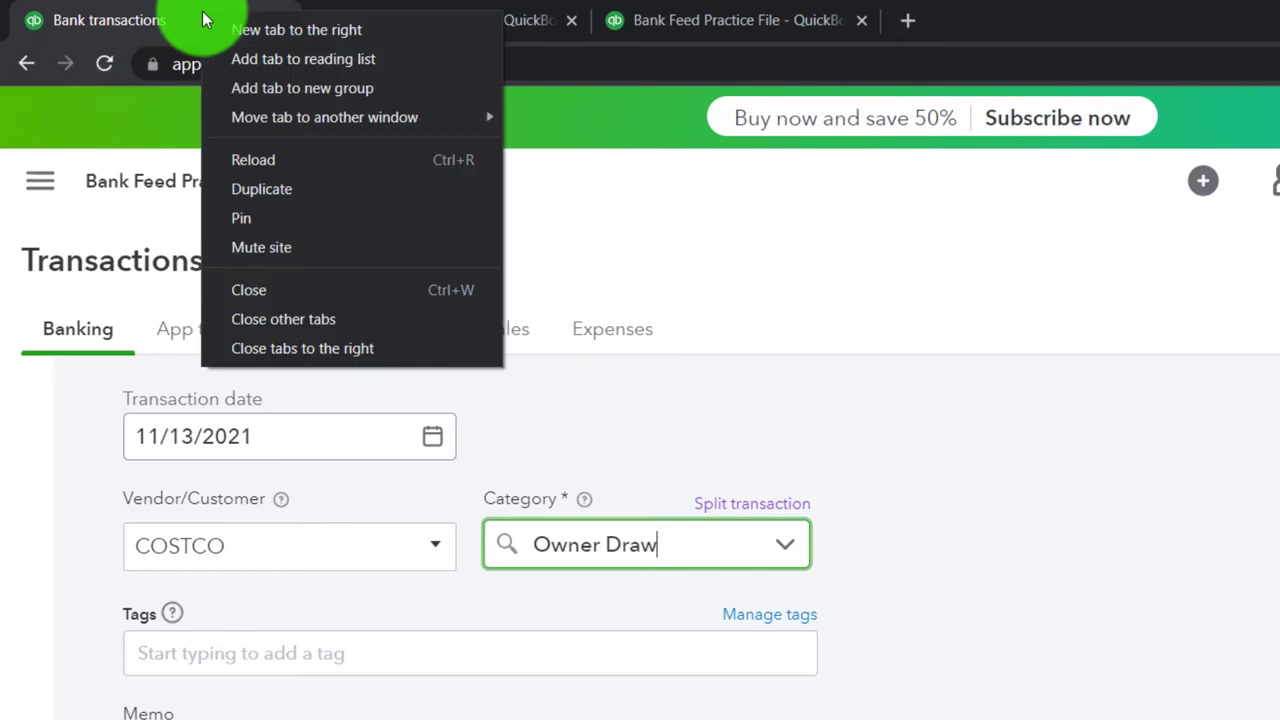
click(241, 199)
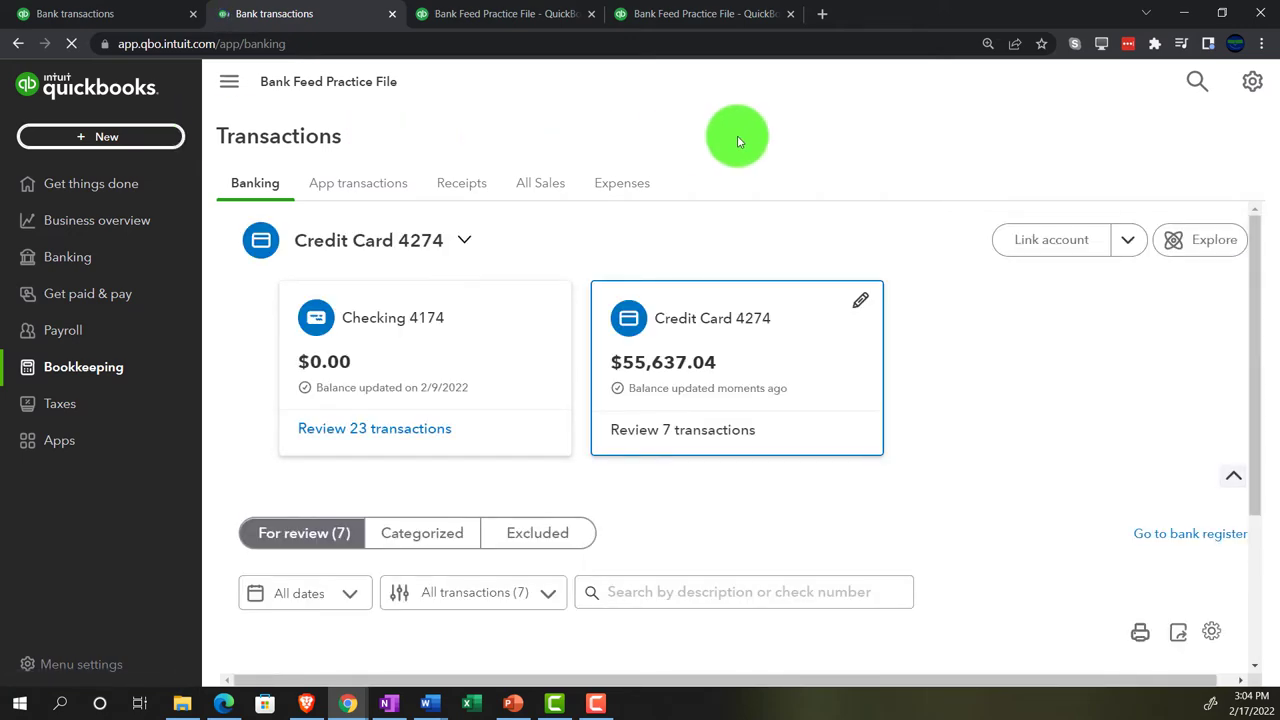
click(1252, 81)
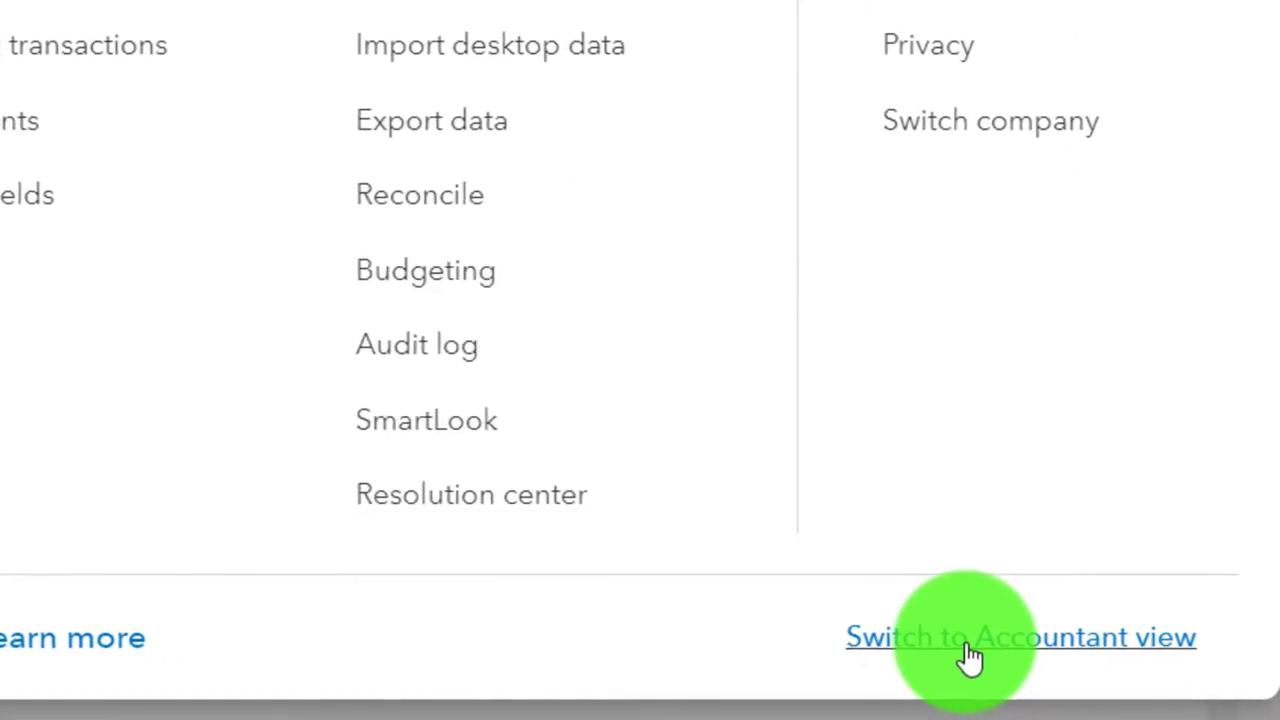
click(970, 655)
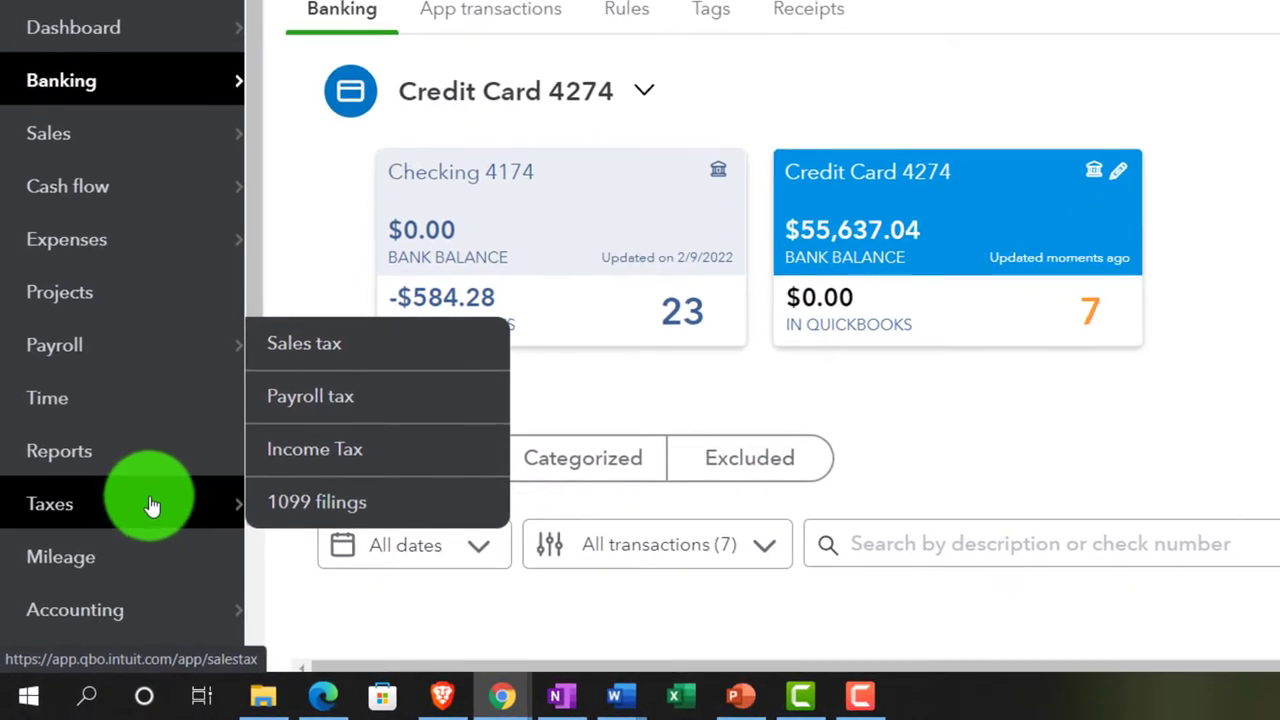
click(81, 574)
scroll(119, 509, down, 2)
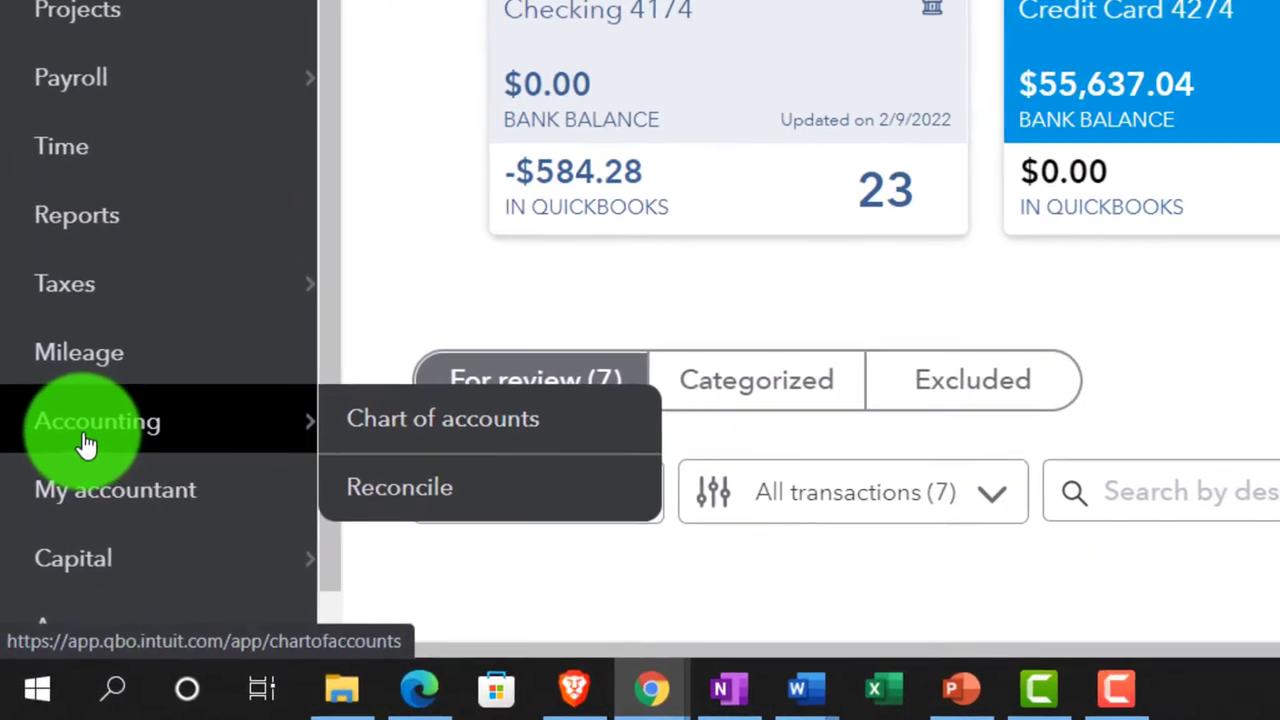
click(68, 506)
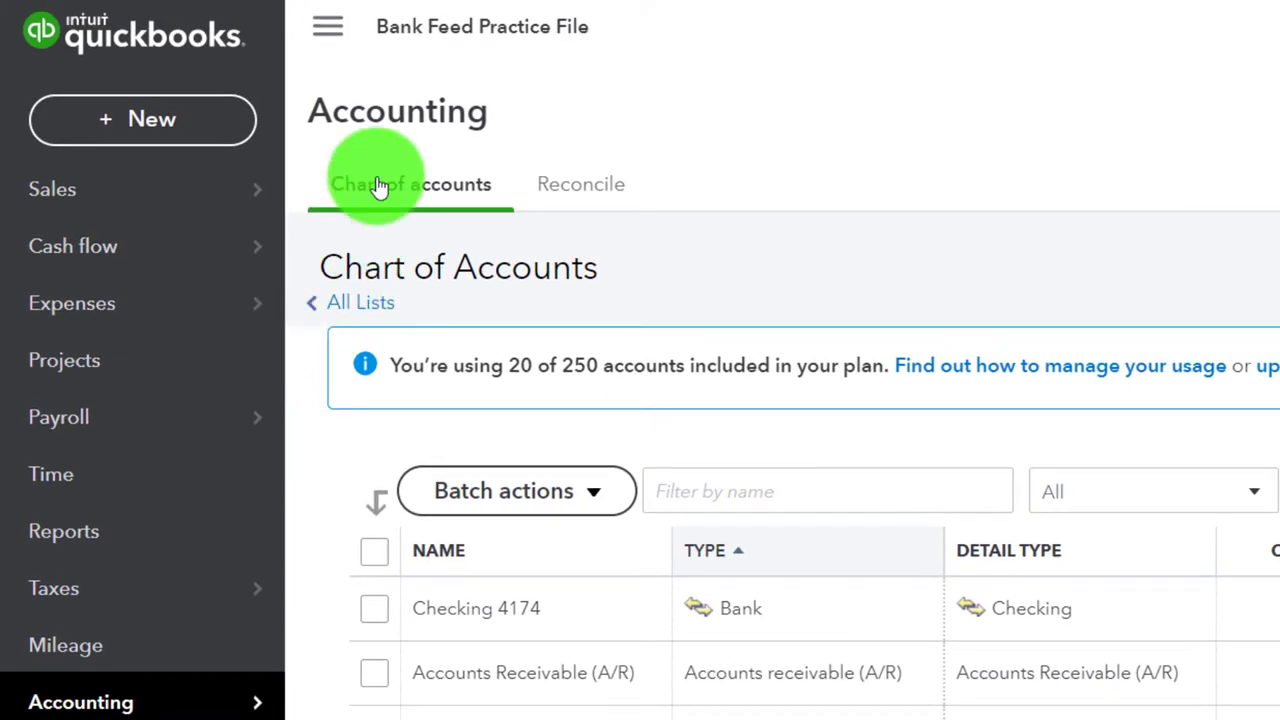
Create an Expenses account named Supplies with detail type Supplies & Materials
click(328, 27)
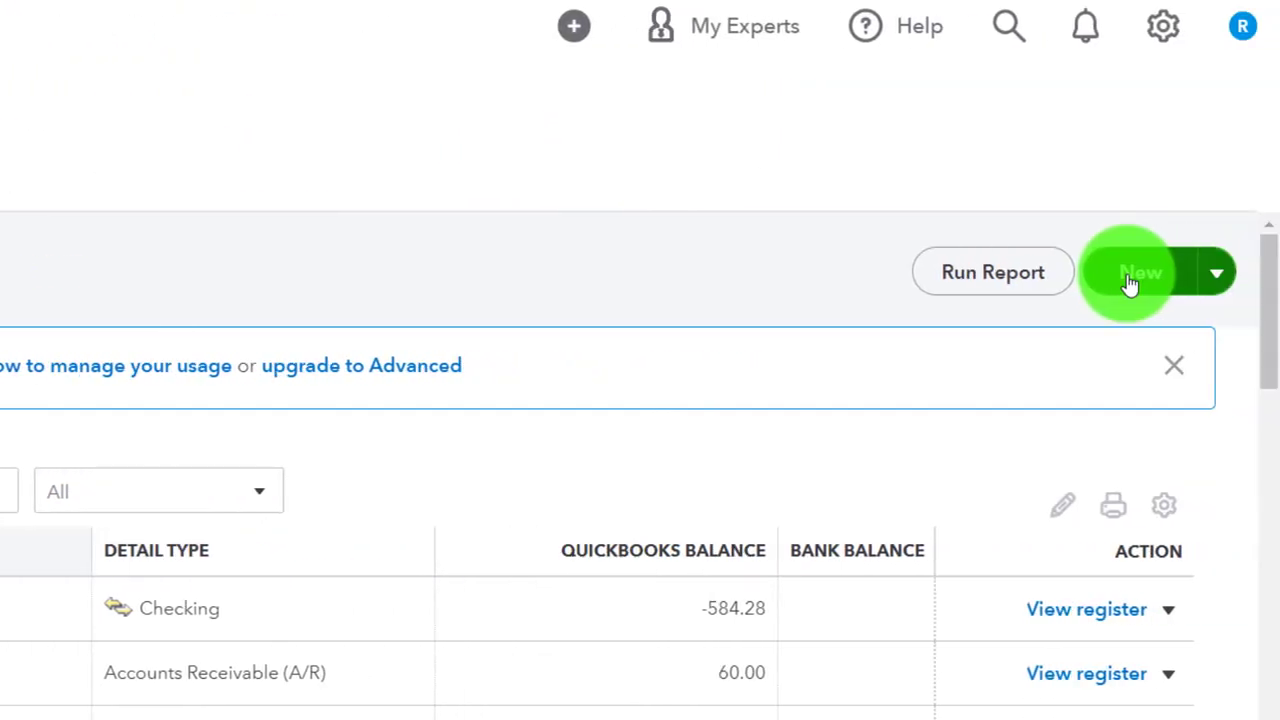
click(1128, 280)
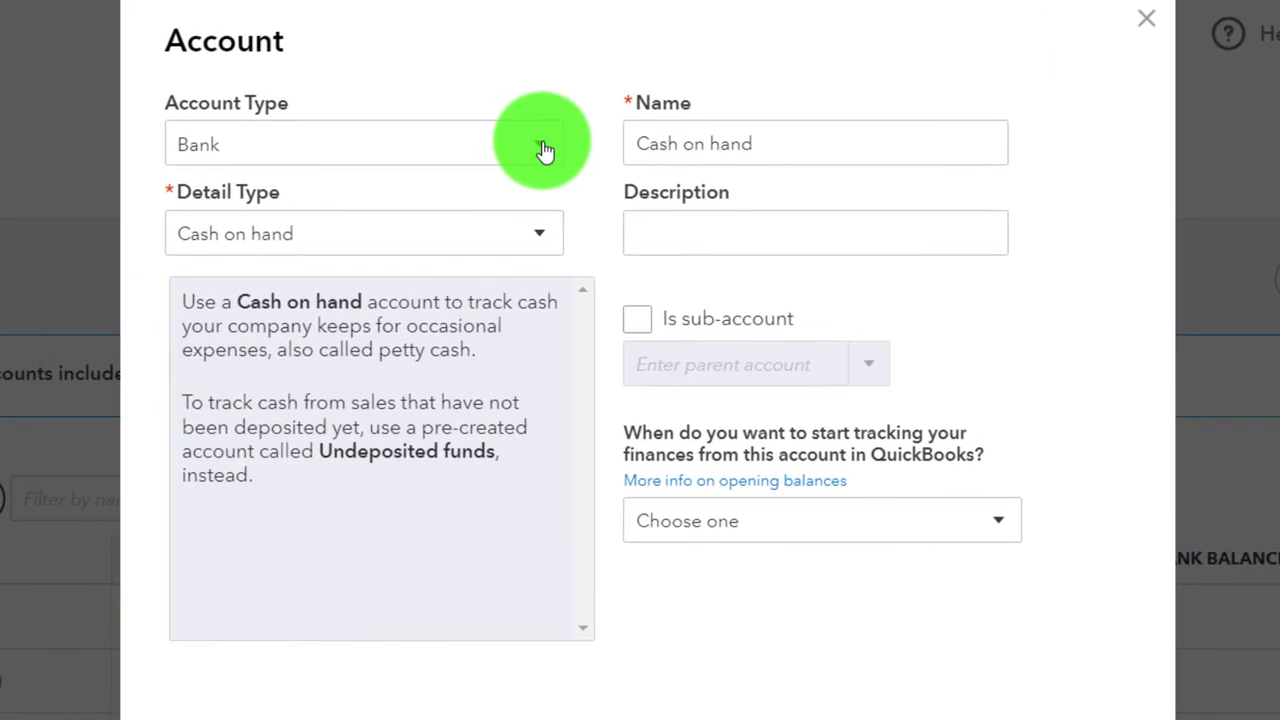
click(178, 138)
scroll(403, 466, down, 3)
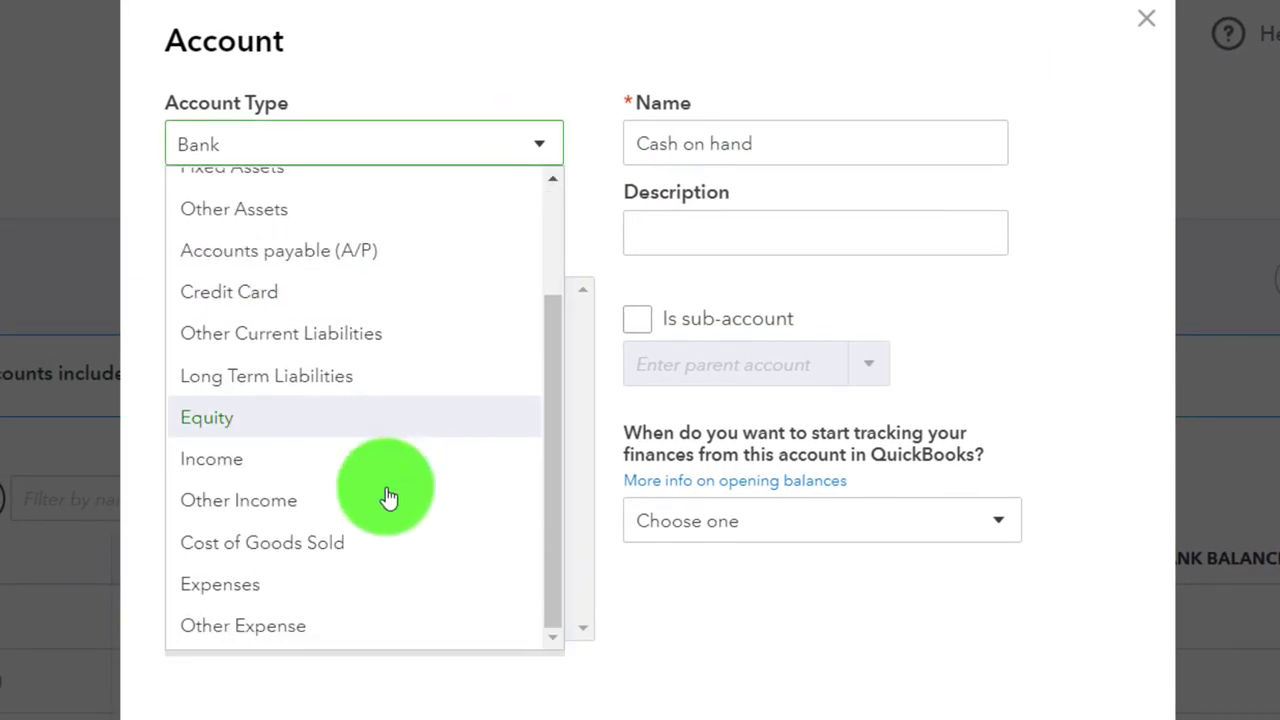
click(306, 590)
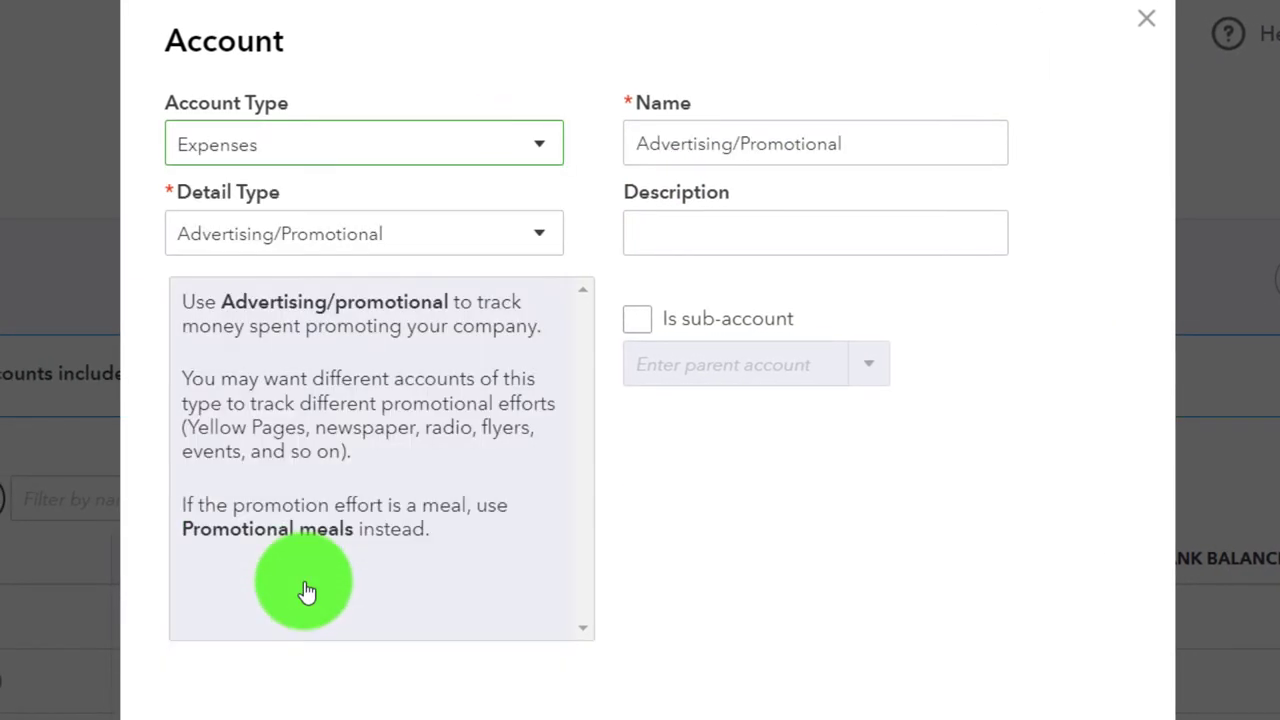
click(538, 240)
scroll(449, 420, down, 6)
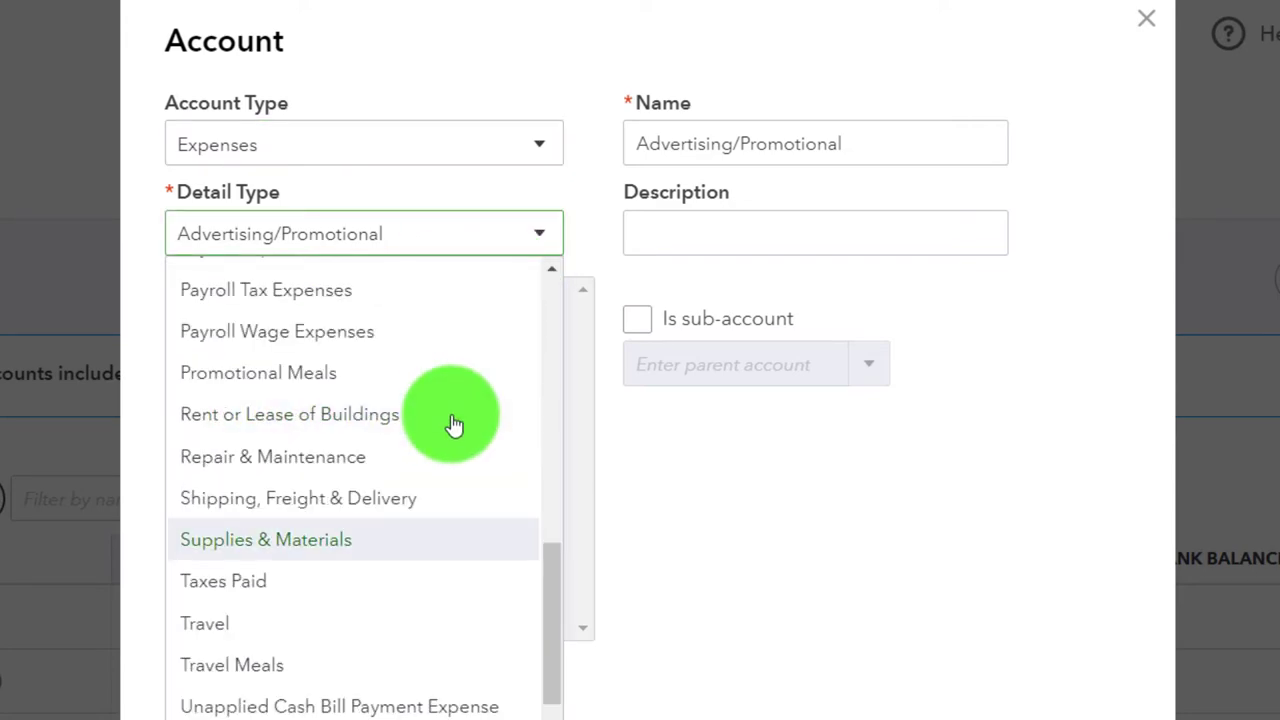
click(354, 548)
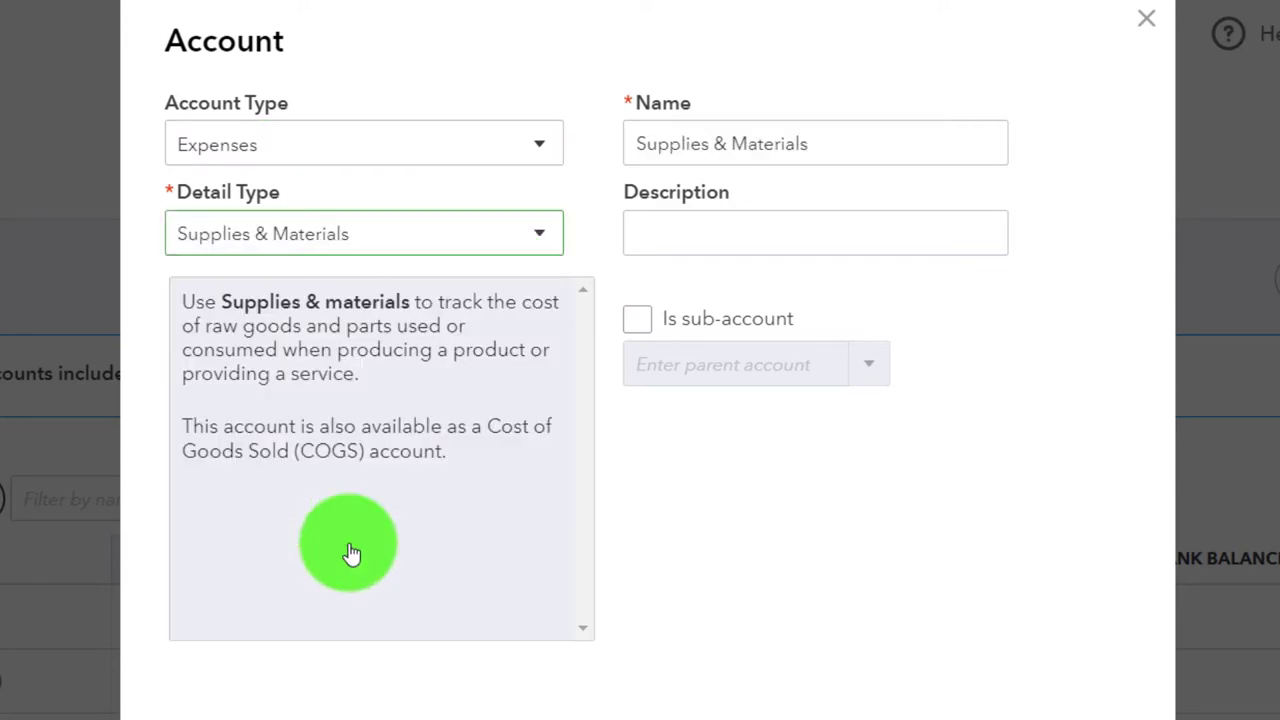
triple_click(862, 145)
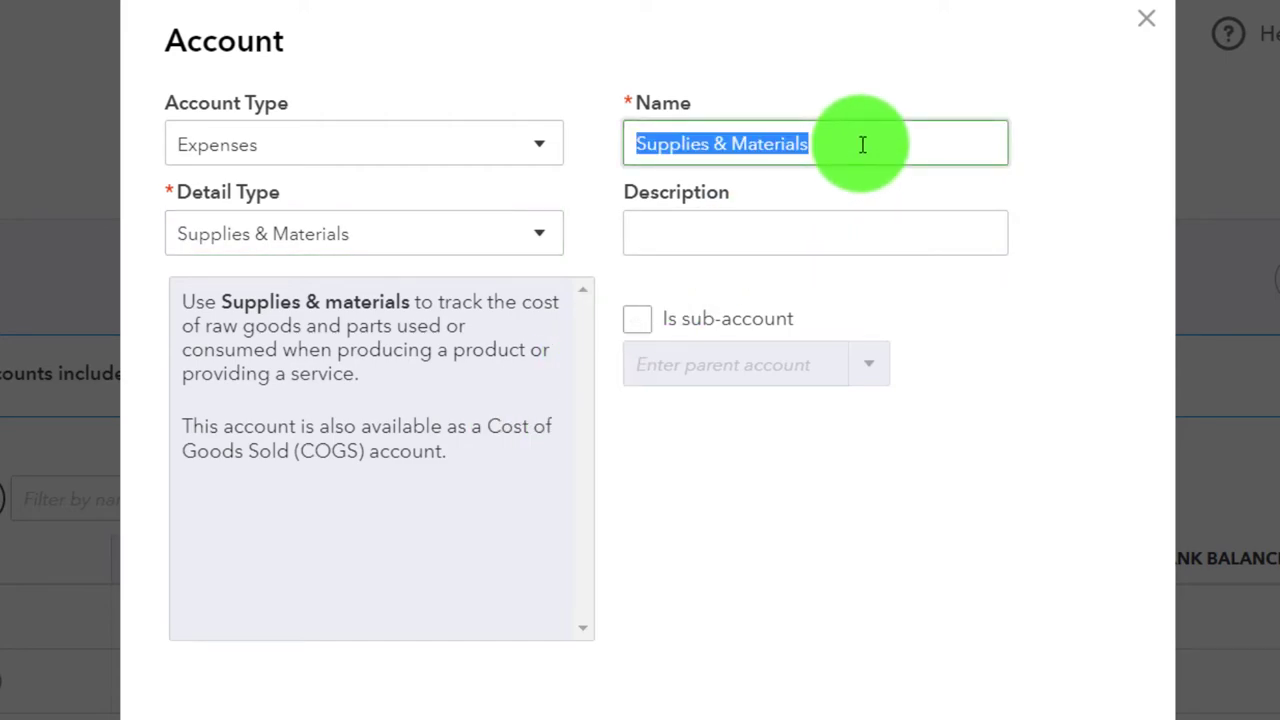
click(862, 145)
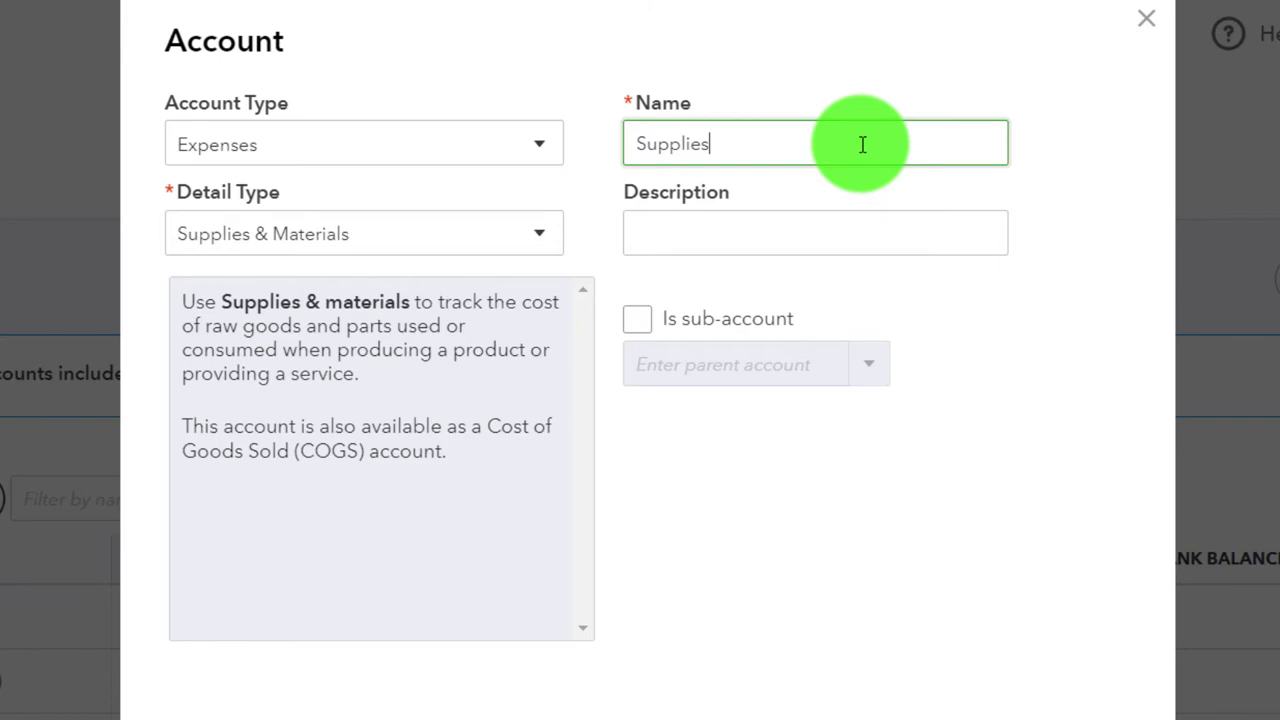
scroll(929, 429, down, 3)
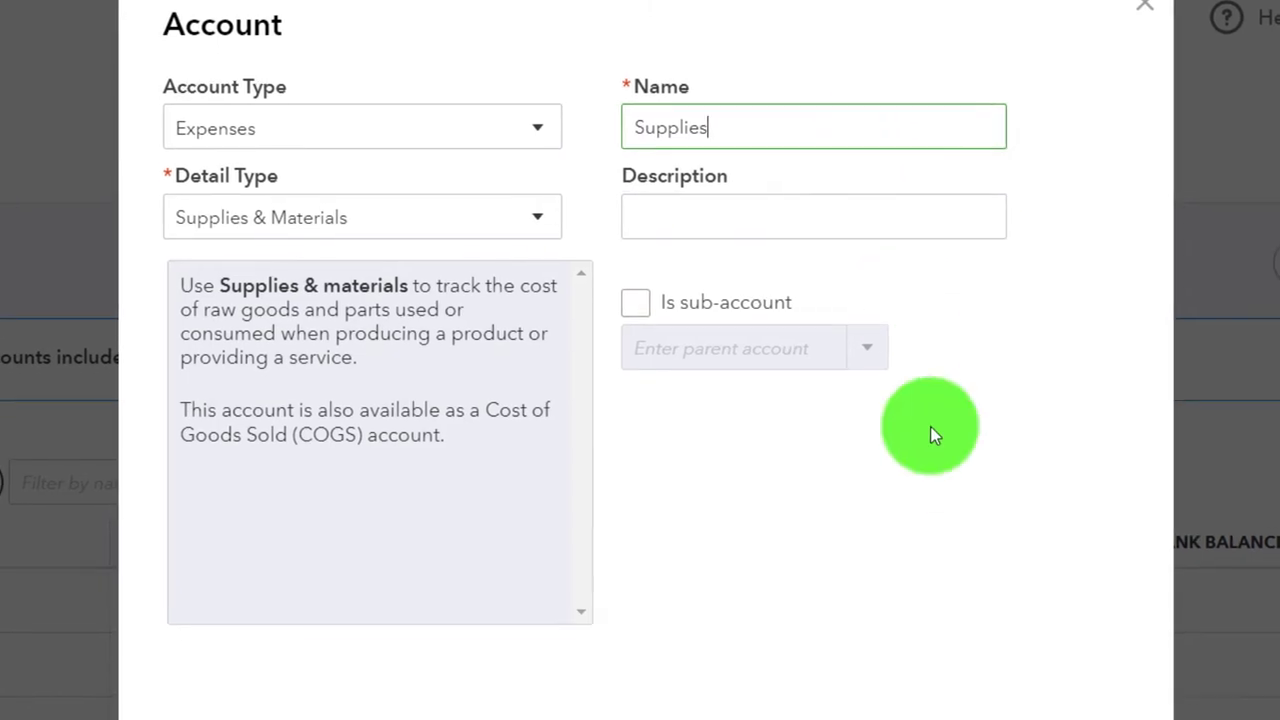
click(957, 645)
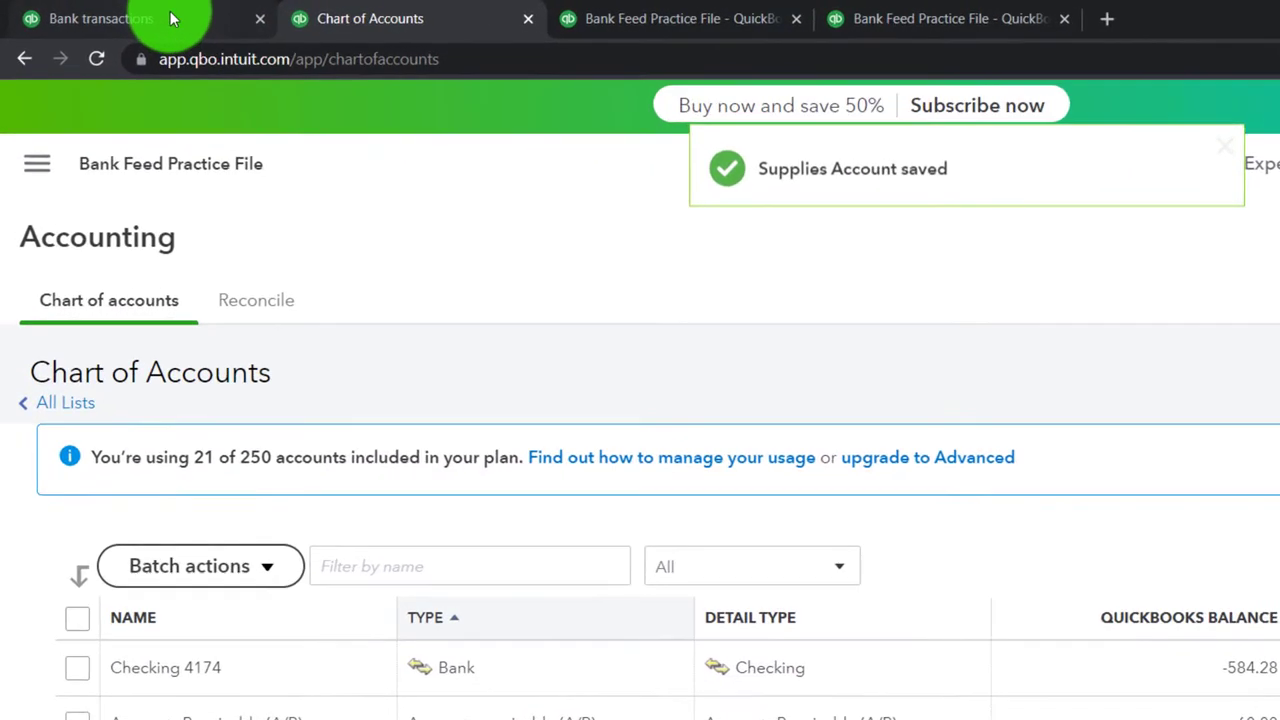
Back on the Bank transactions tab, clear the Owner Draw category search and dismiss the suggestions
click(120, 13)
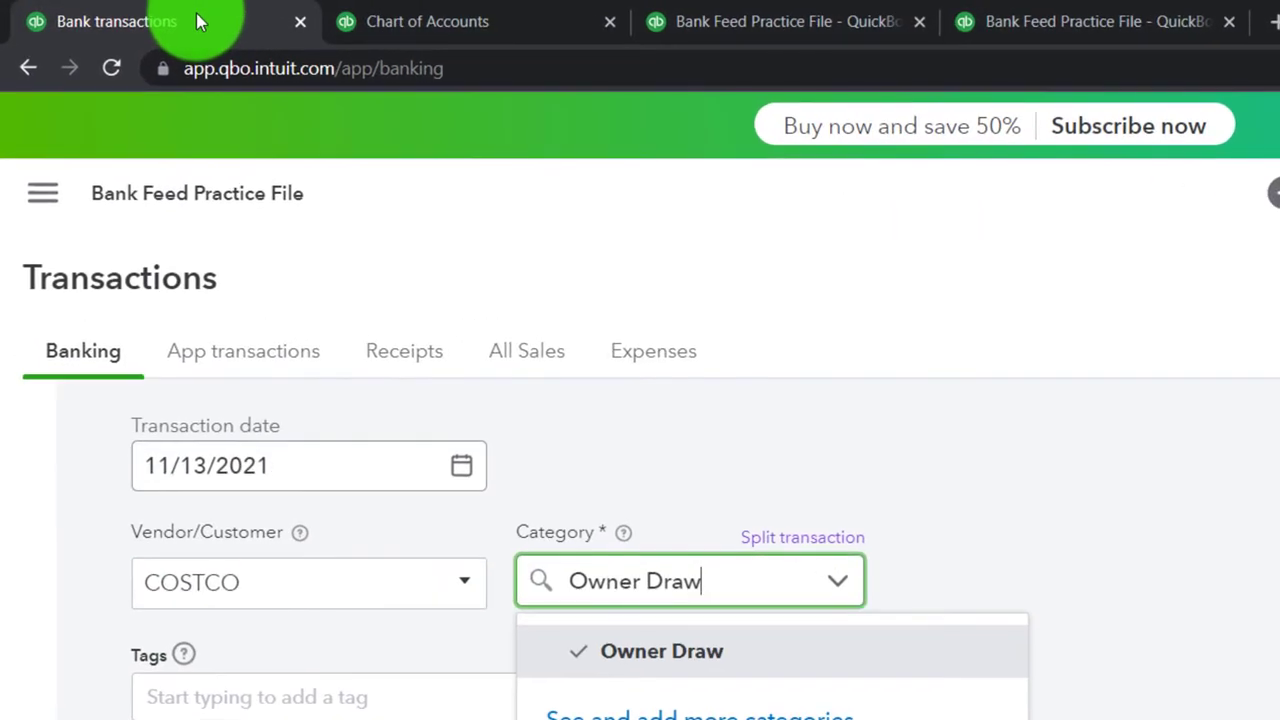
click(1208, 572)
click(778, 581)
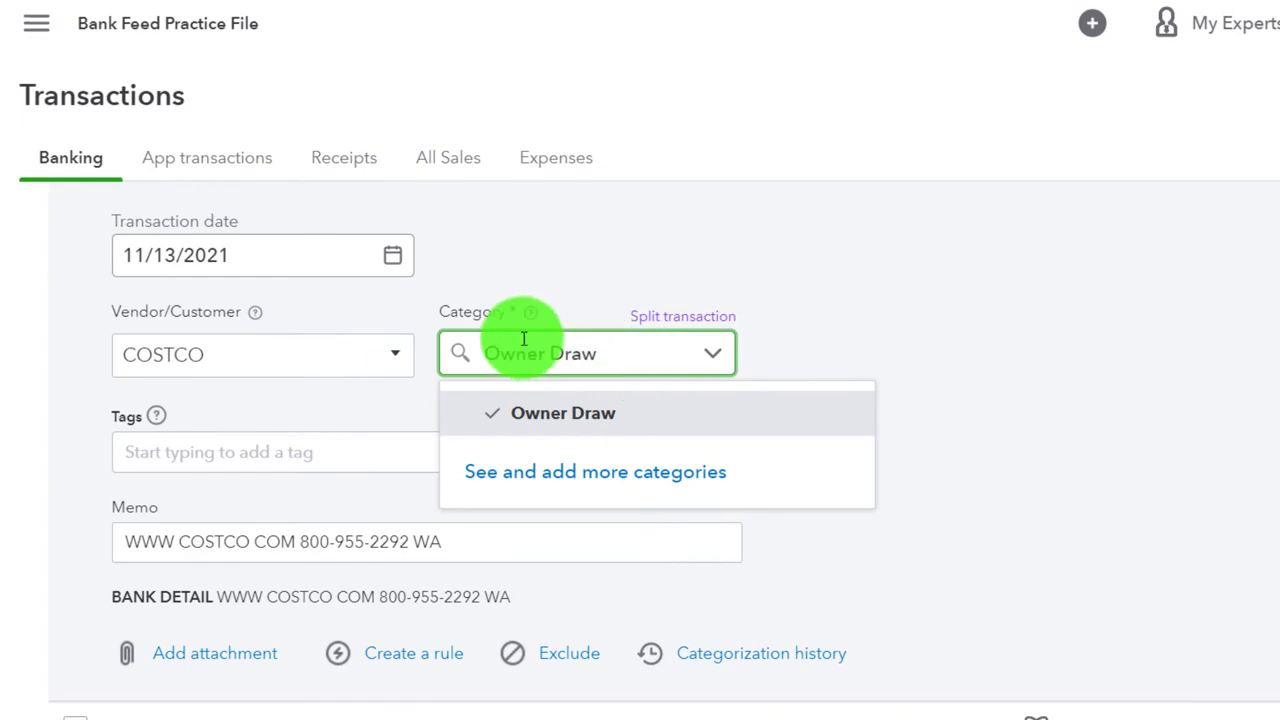
triple_click(533, 366)
text(su)
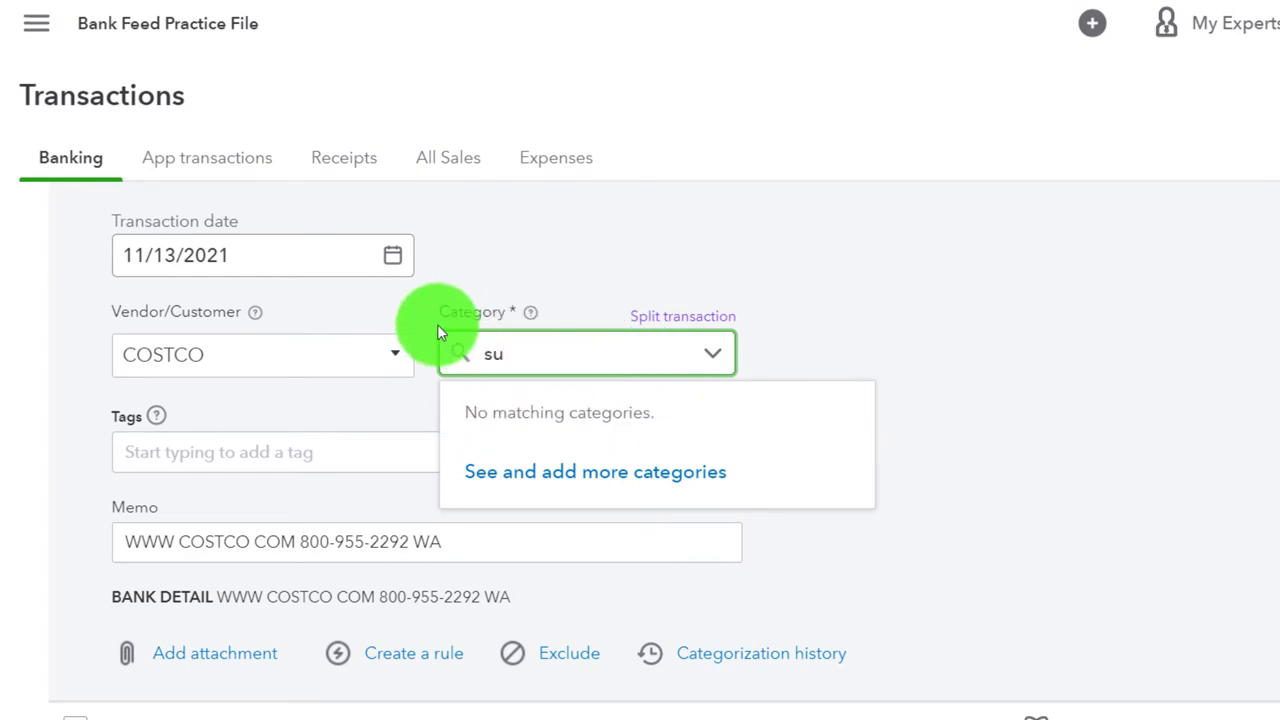
text(p)
key(BackSpace)
key(BackSpace)
key(BackSpace)
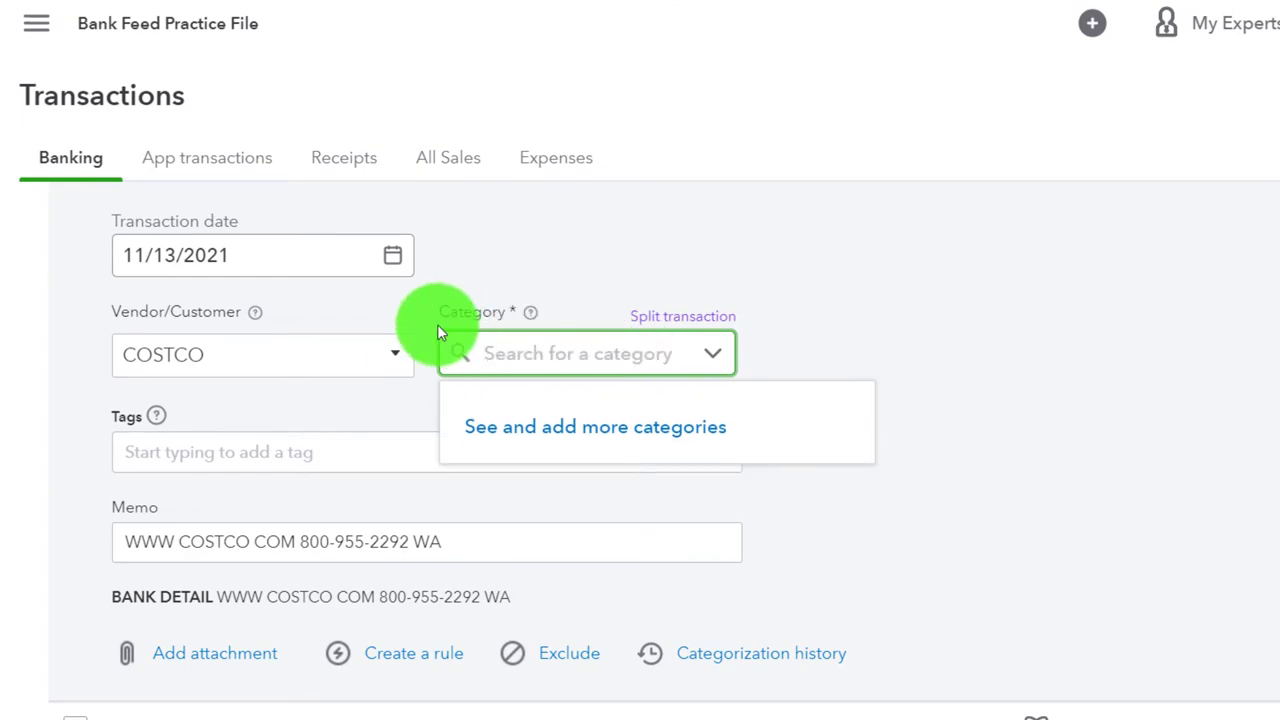
click(1093, 323)
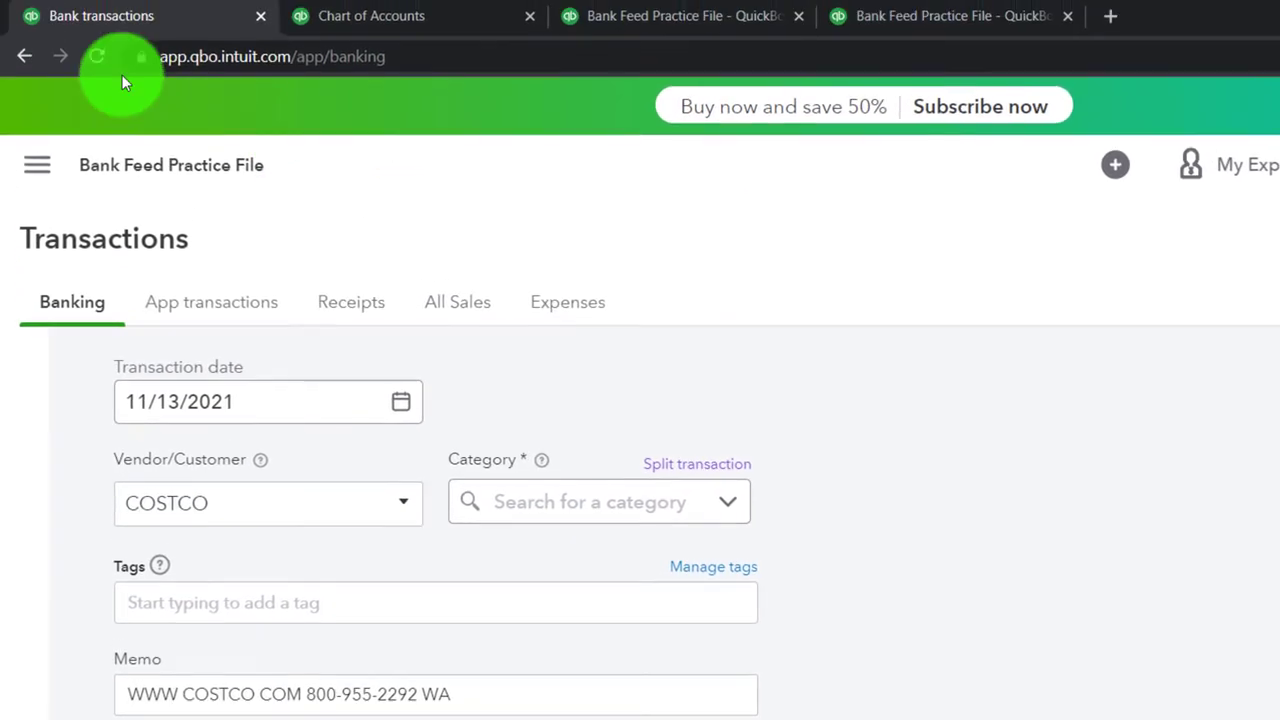
Reload the Banking page and open the 11/13/2021 $126.96 Costco charge for categorizing
click(99, 58)
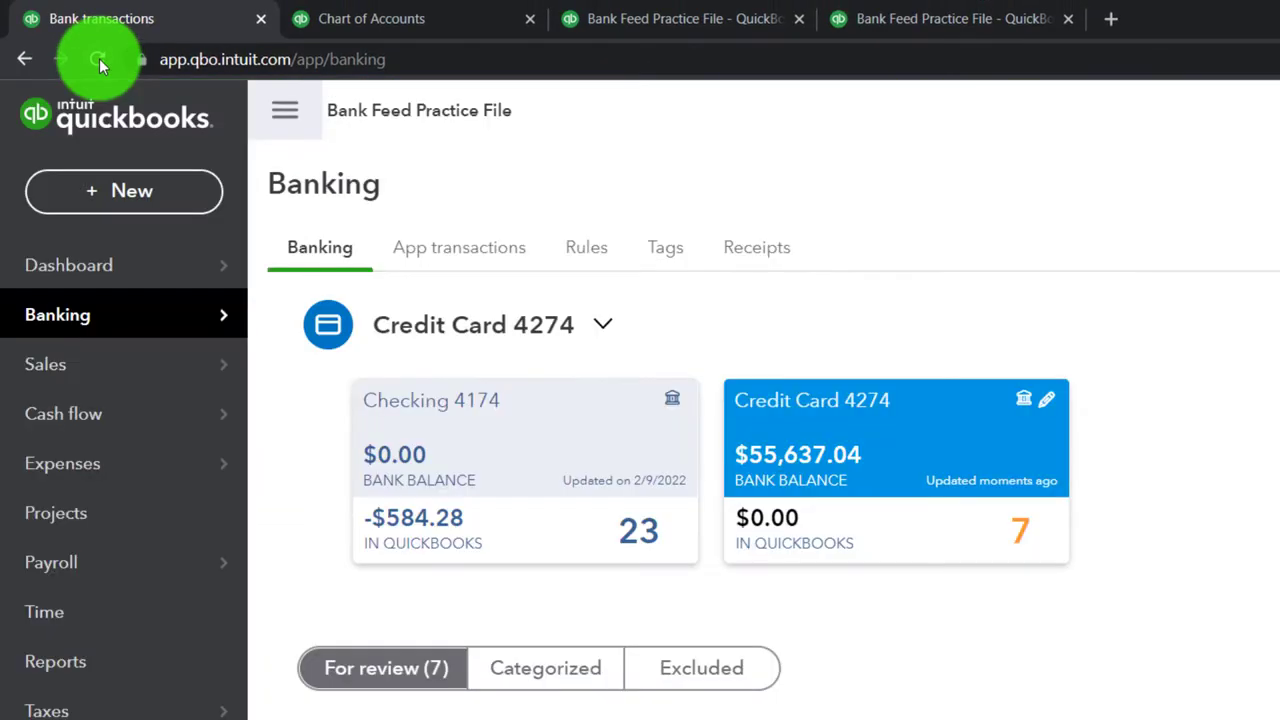
click(290, 116)
scroll(610, 434, down, 1)
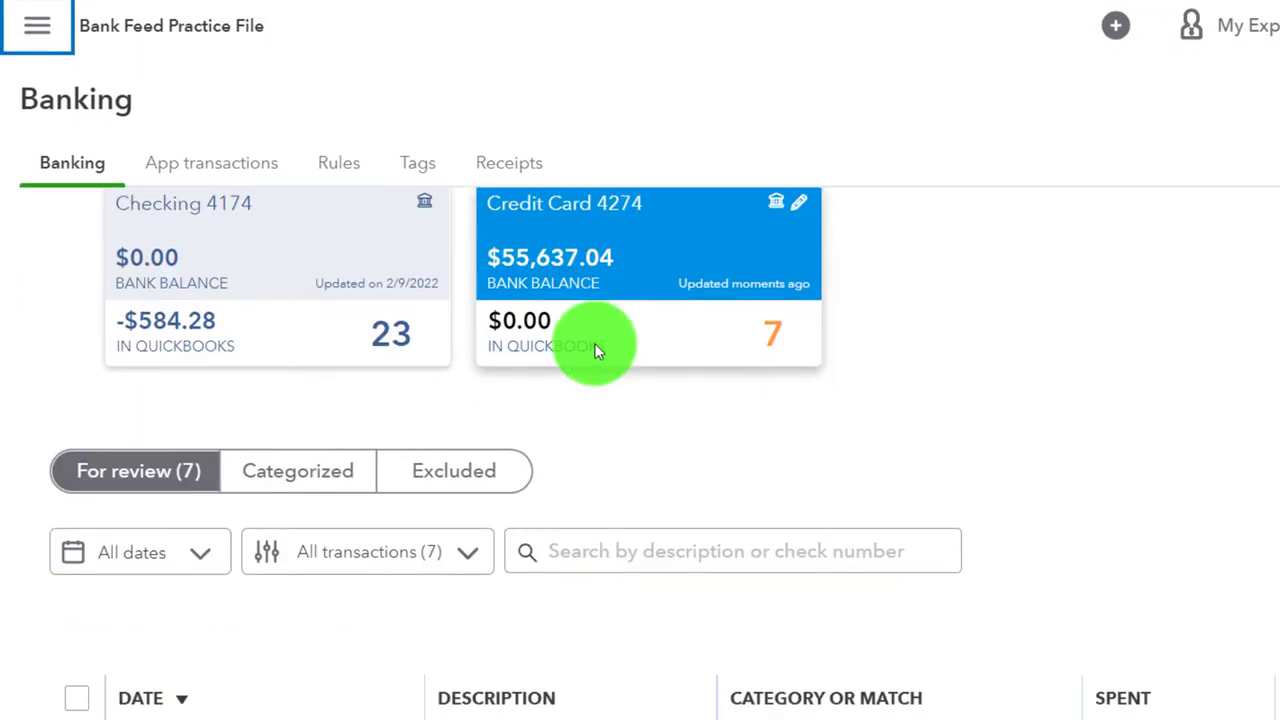
scroll(594, 343, down, 4)
scroll(517, 300, down, 1)
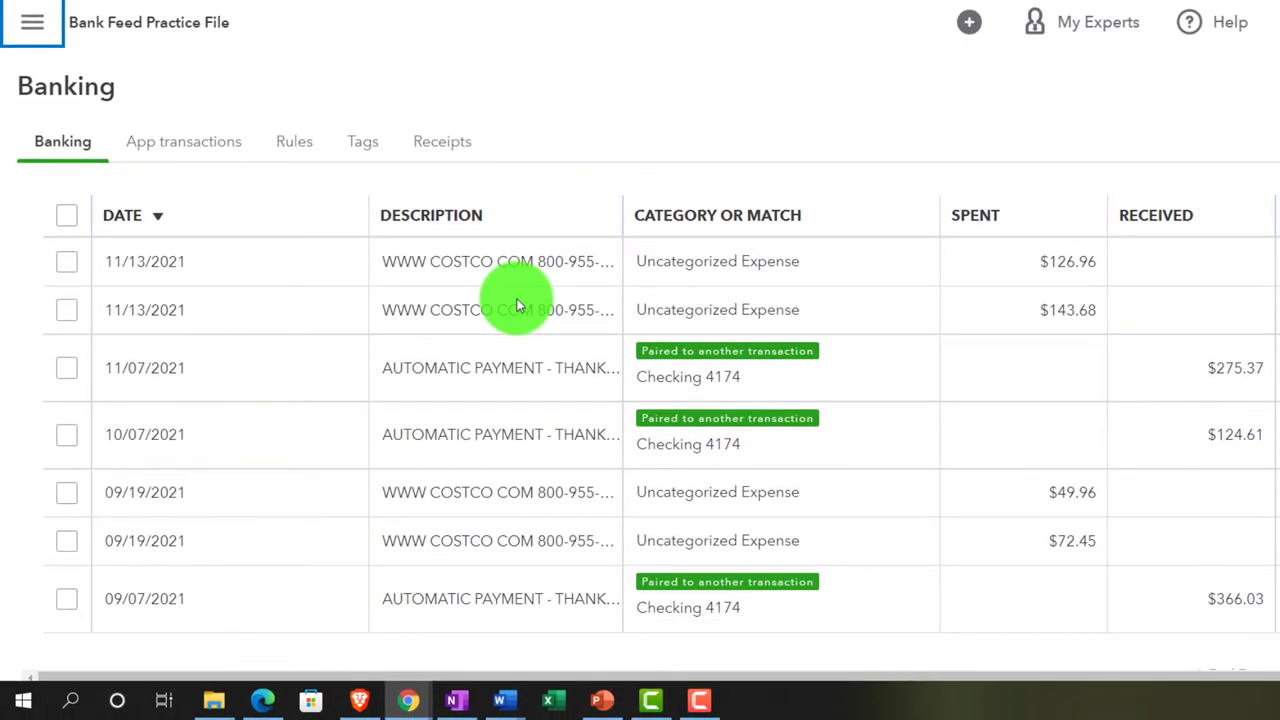
key(ctrl+plus)
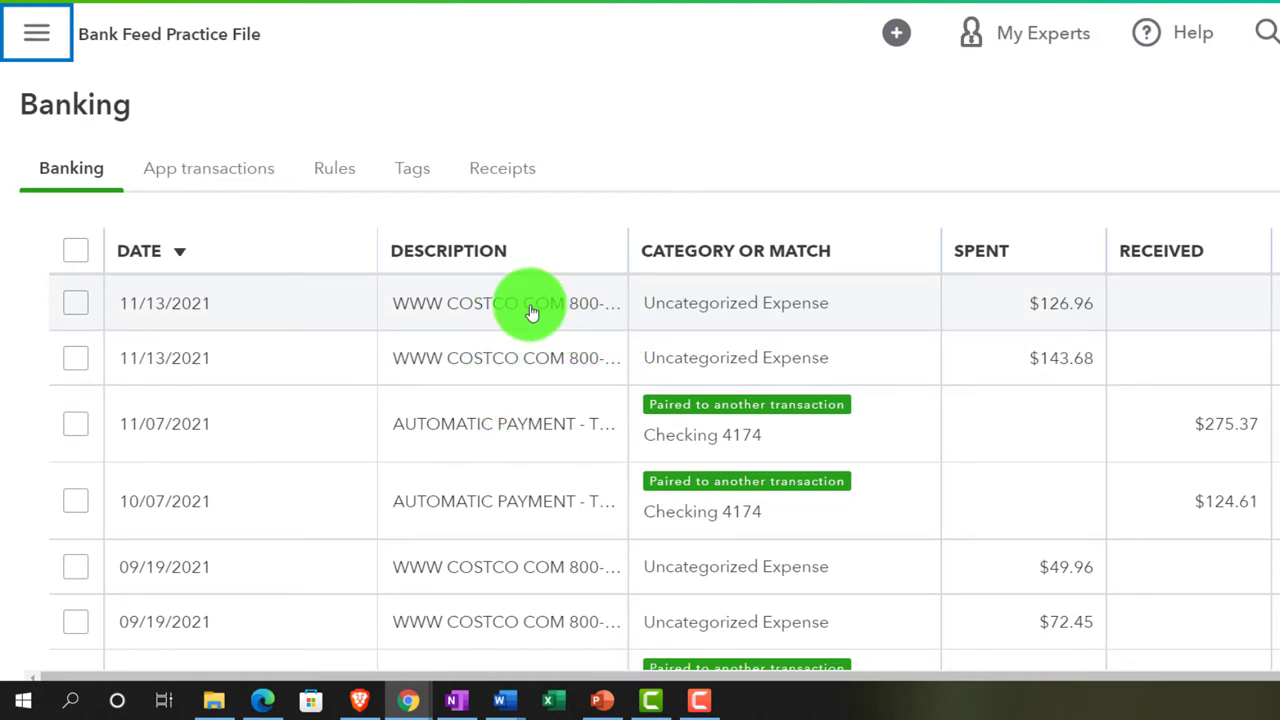
click(531, 311)
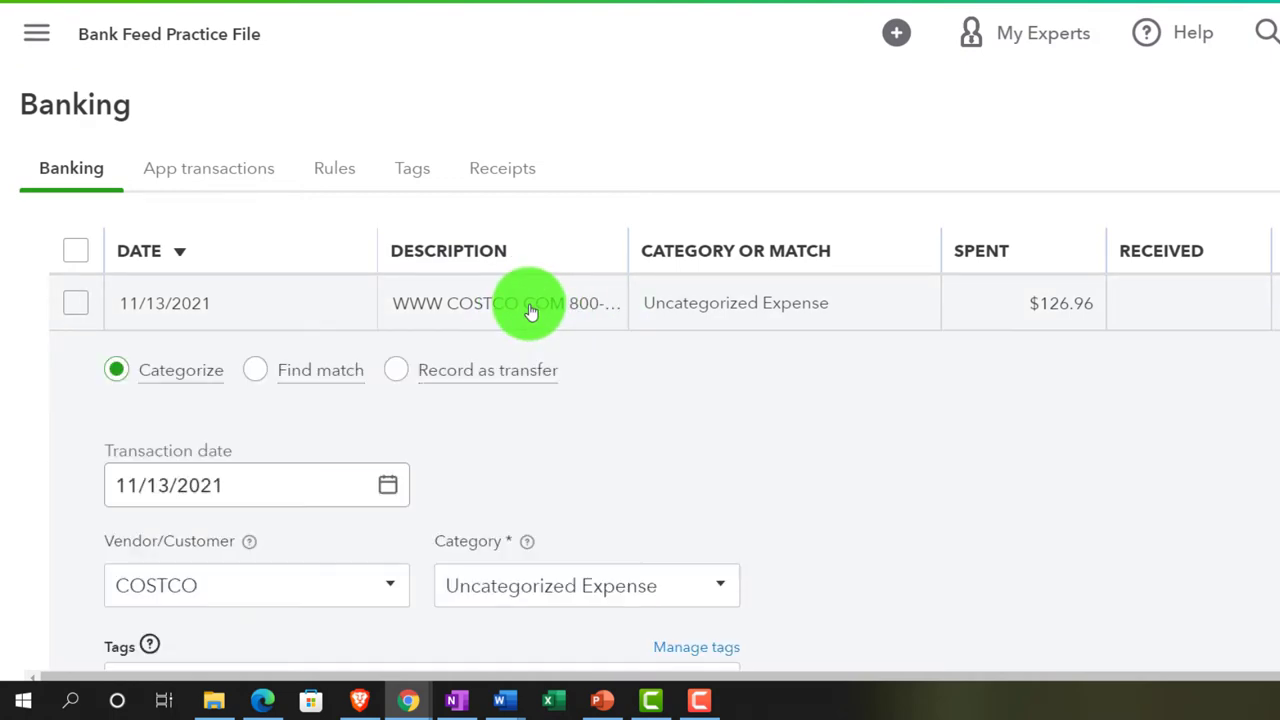
Change the open Costco charge's category from Uncategorized Expense to Supplies
scroll(531, 311, down, 3)
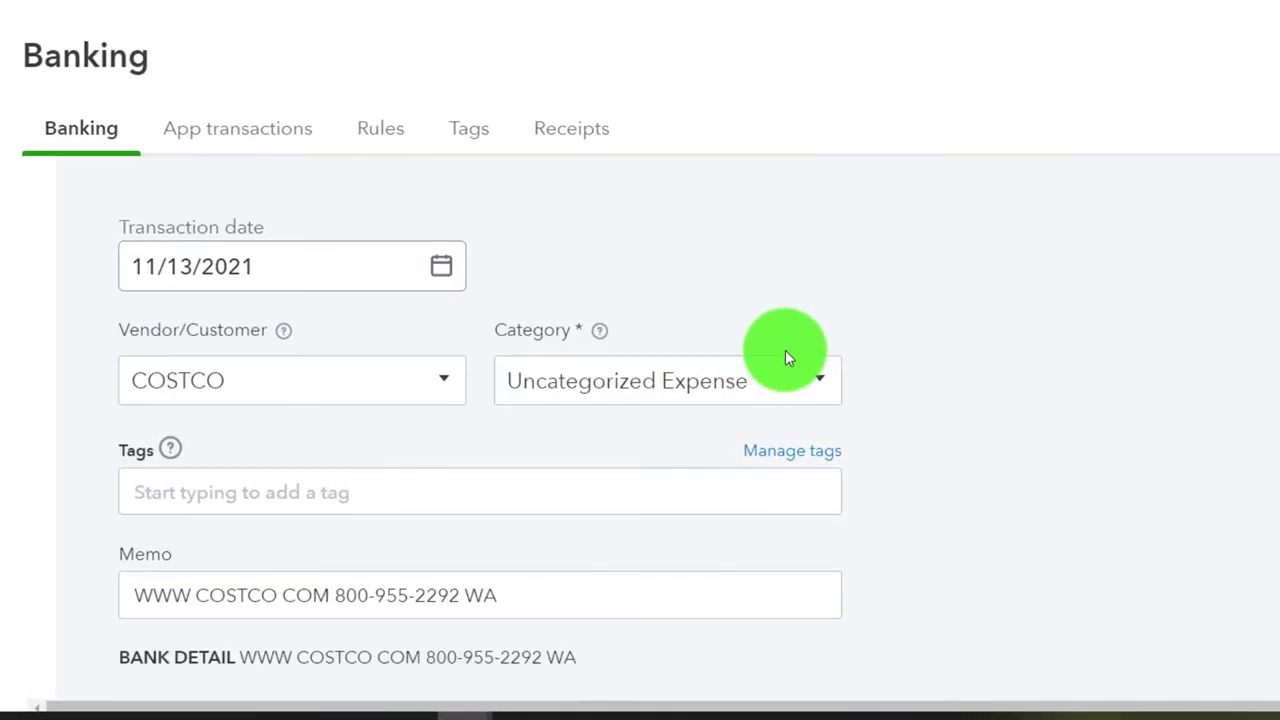
click(821, 379)
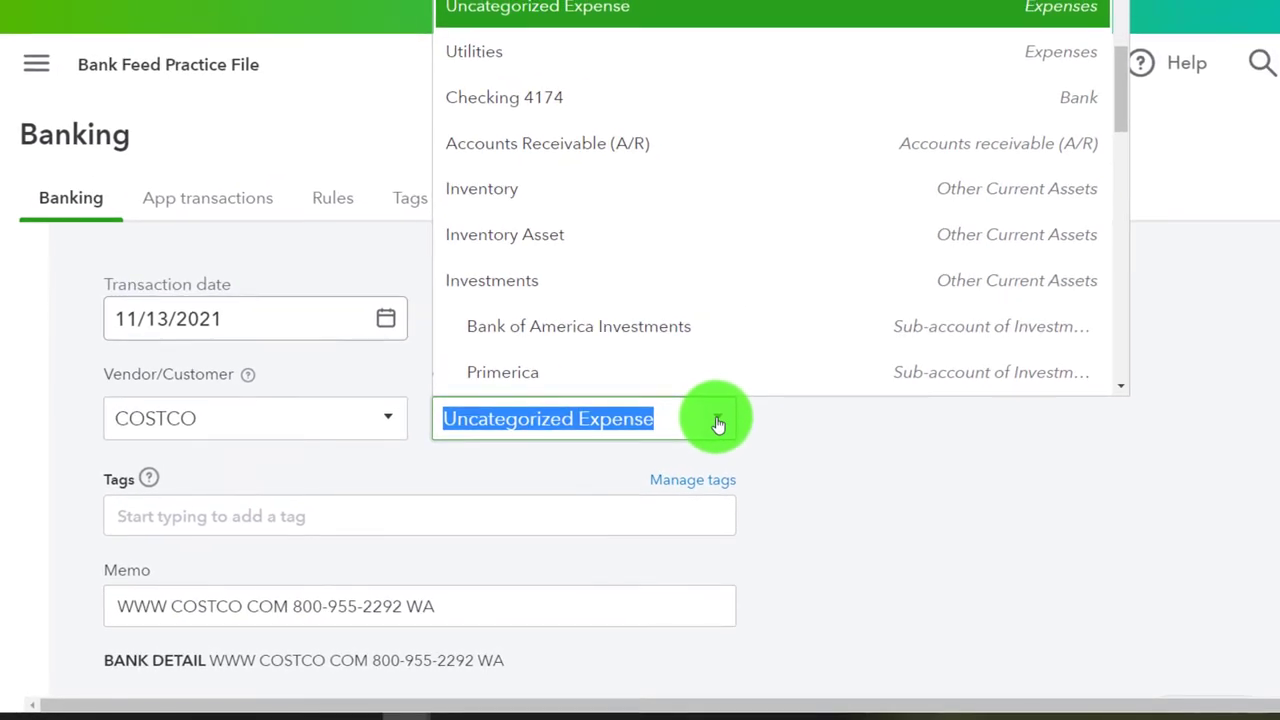
text(su)
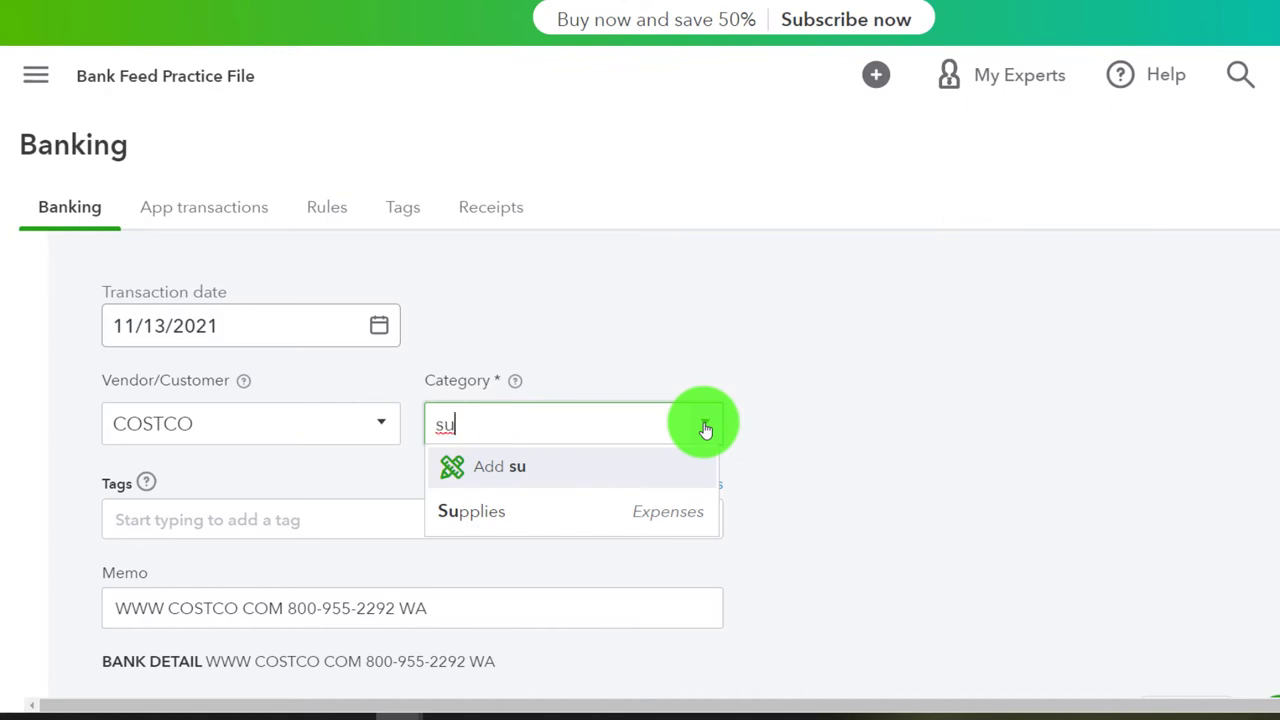
key(Down)
key(Tab)
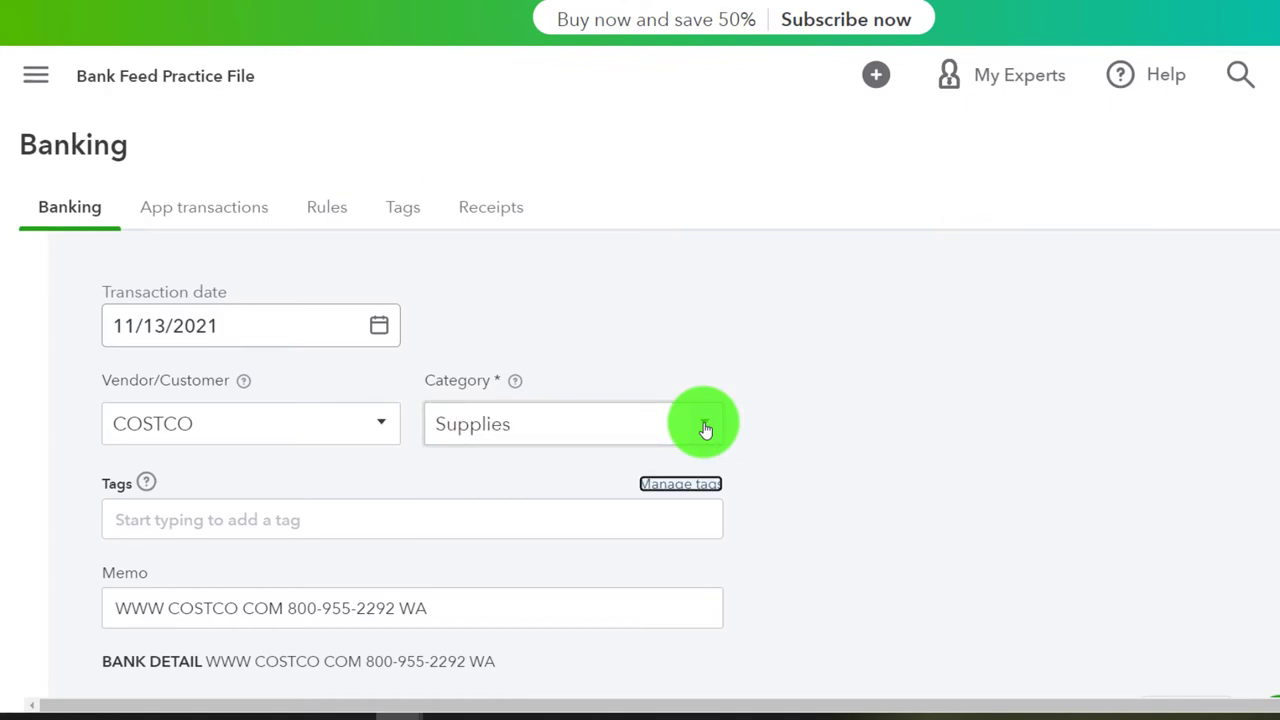
scroll(705, 428, down, 1)
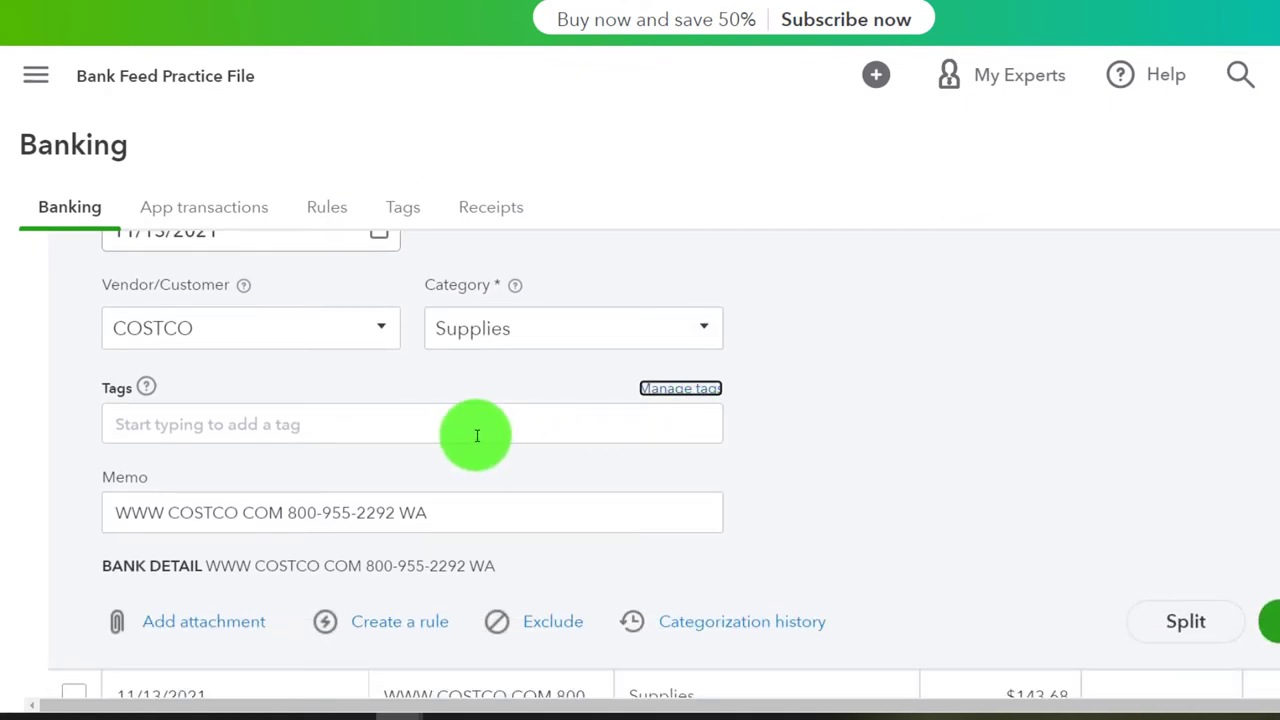
scroll(440, 450, down, 1)
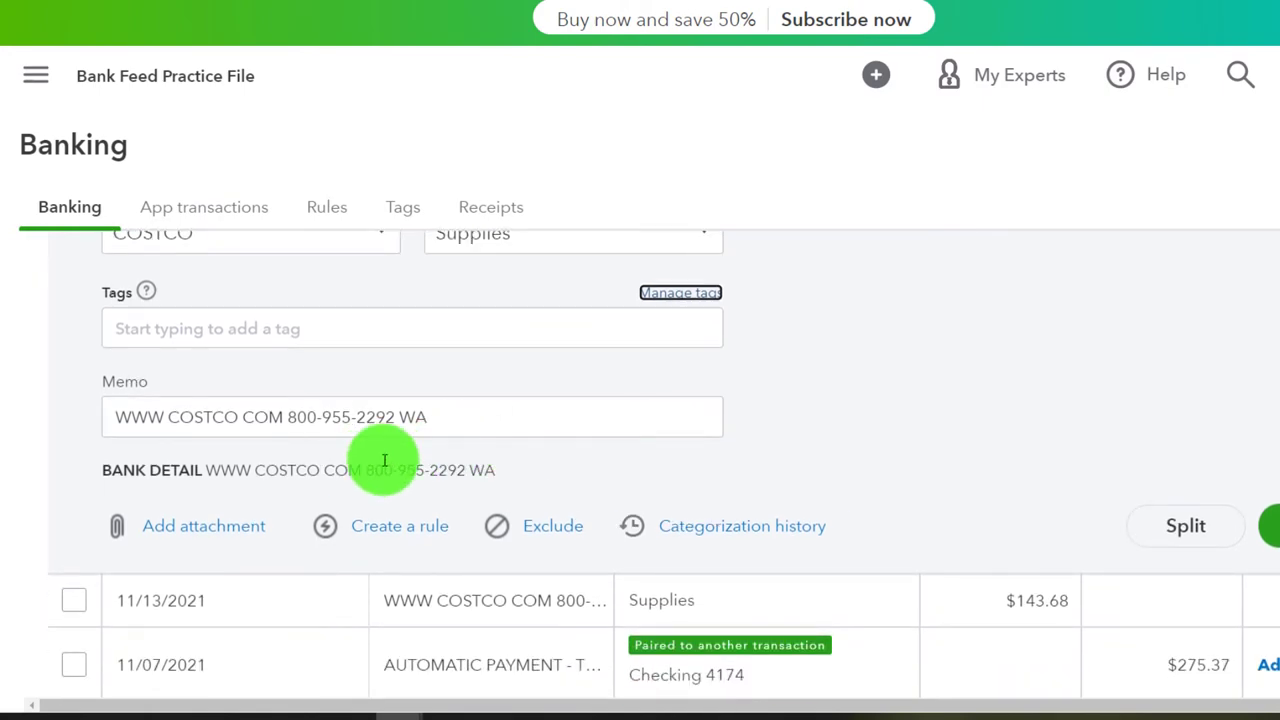
Start a bank rule named COSTCO for Money out, applied to All bank accounts
click(393, 527)
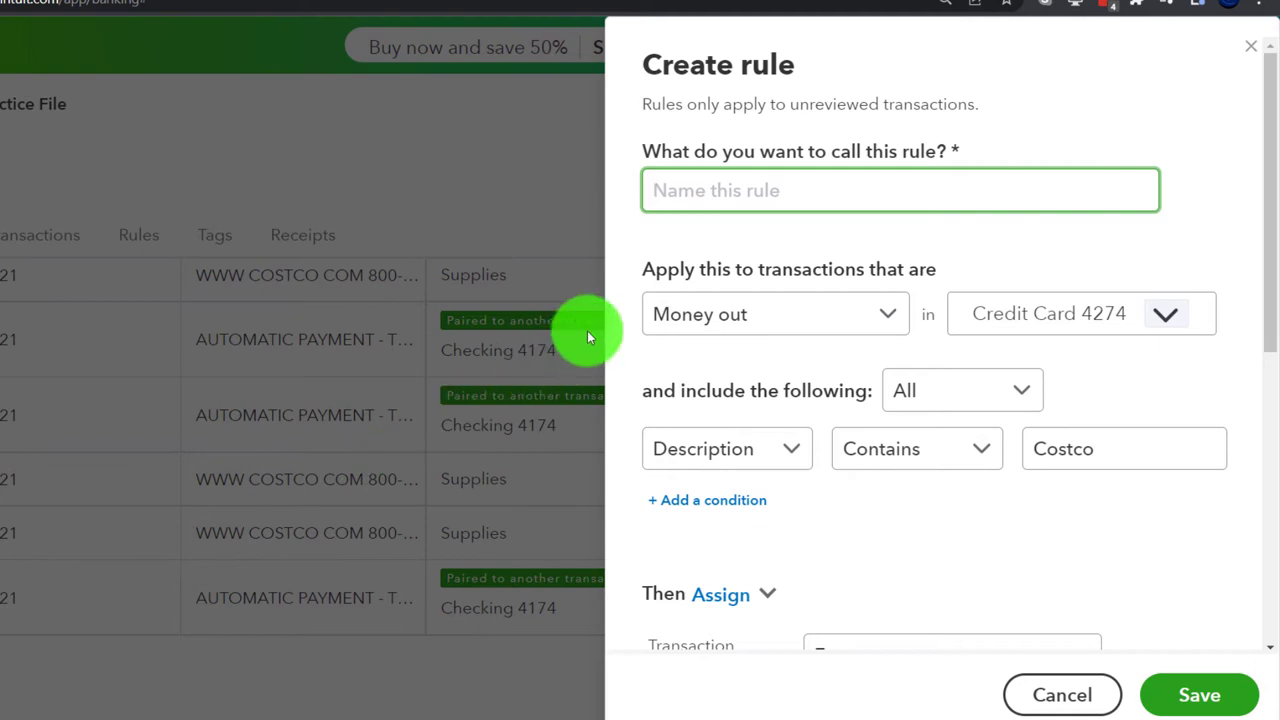
text(COSTCO)
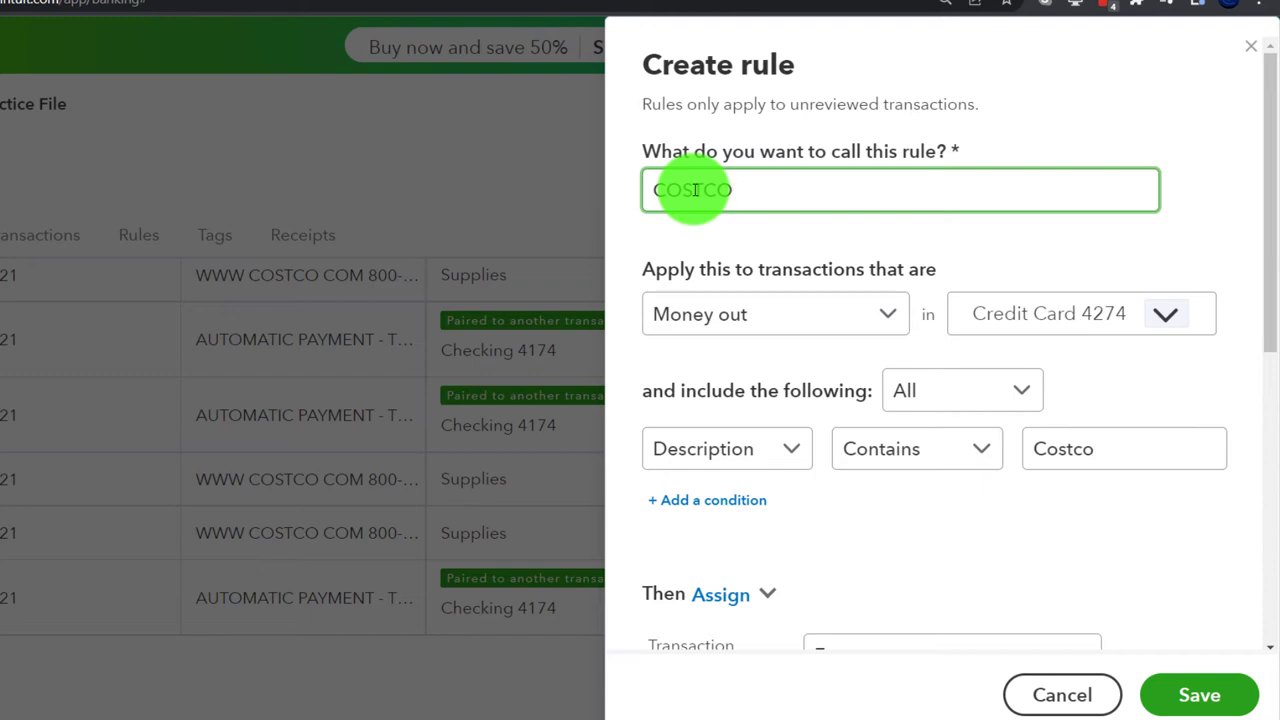
key(ctrl+minus)
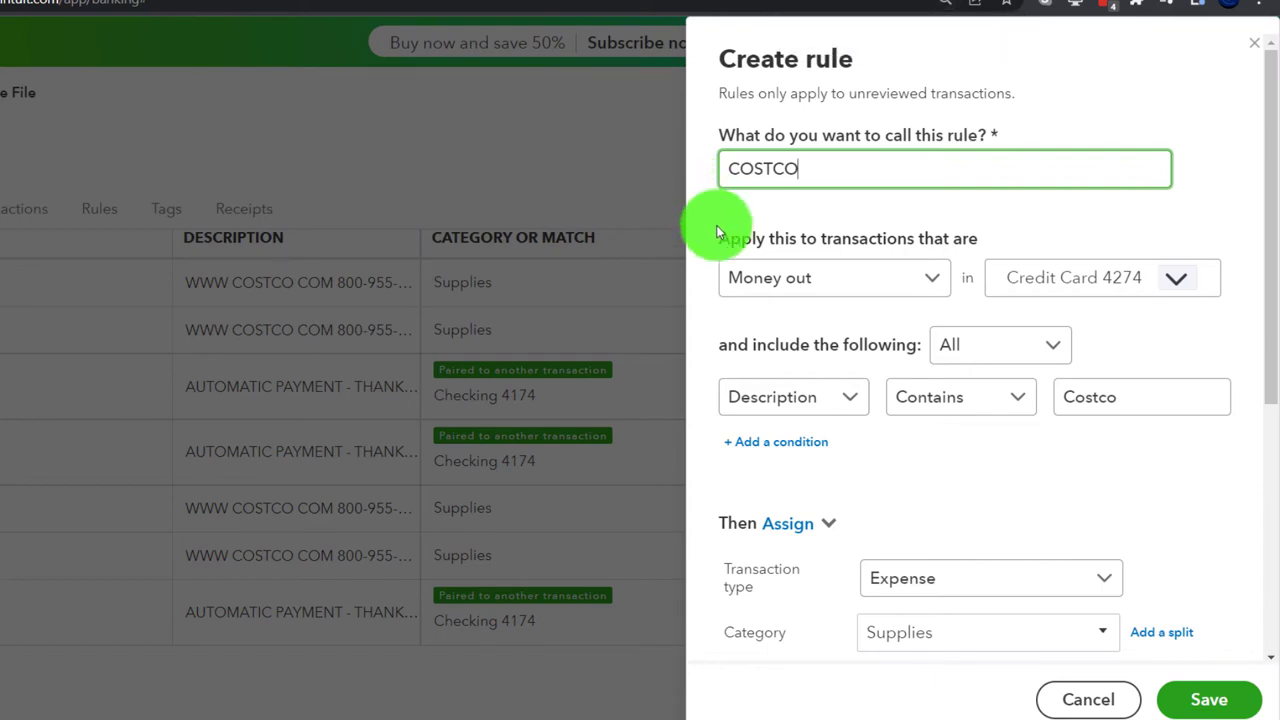
click(936, 282)
click(936, 282)
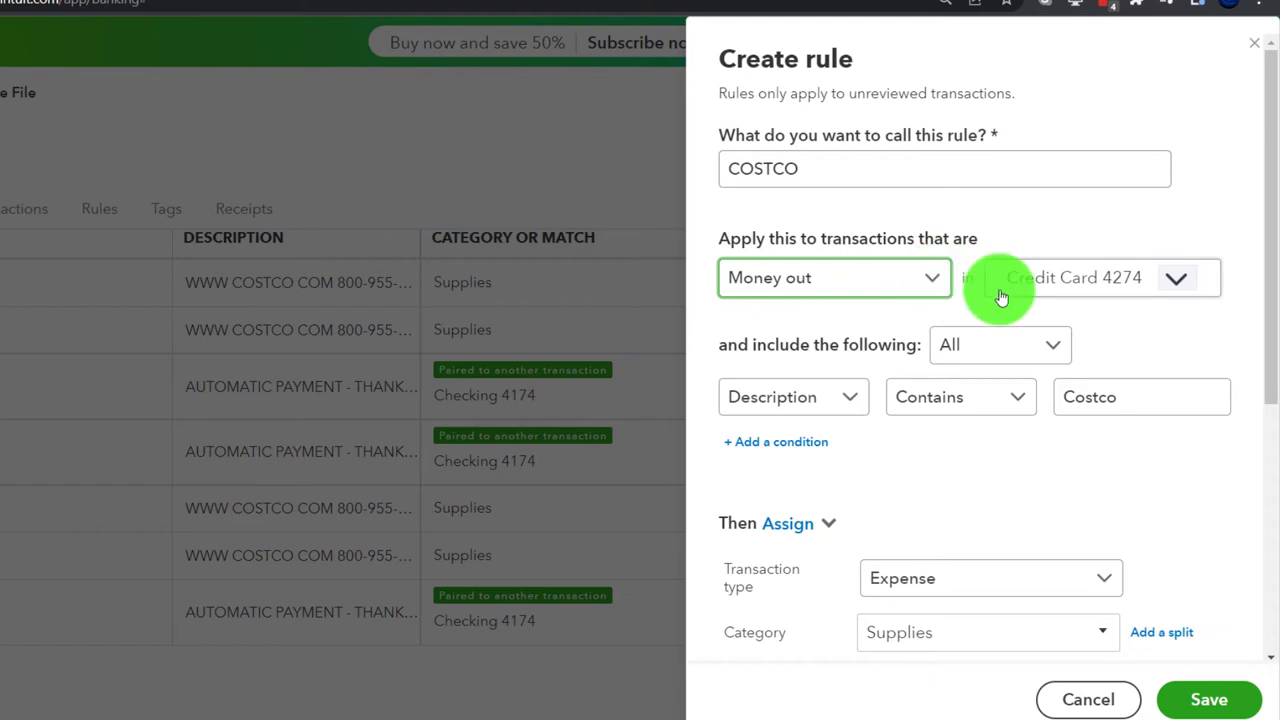
click(1172, 285)
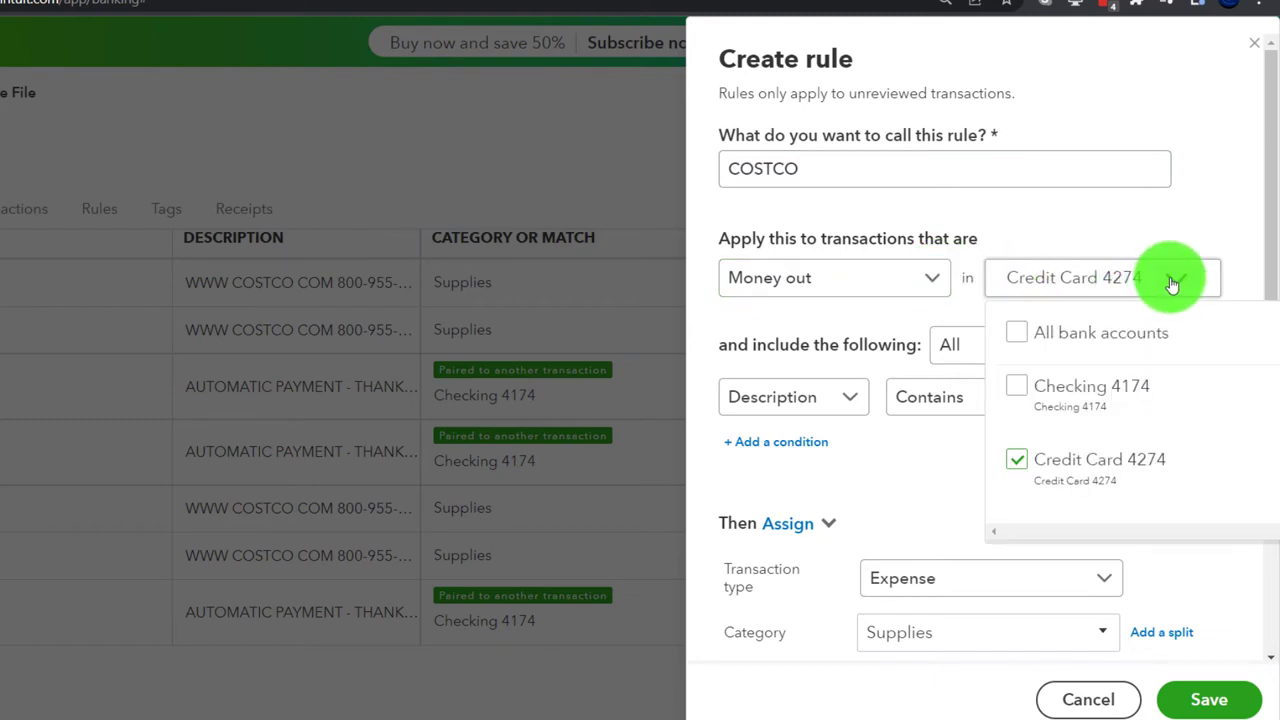
click(1027, 334)
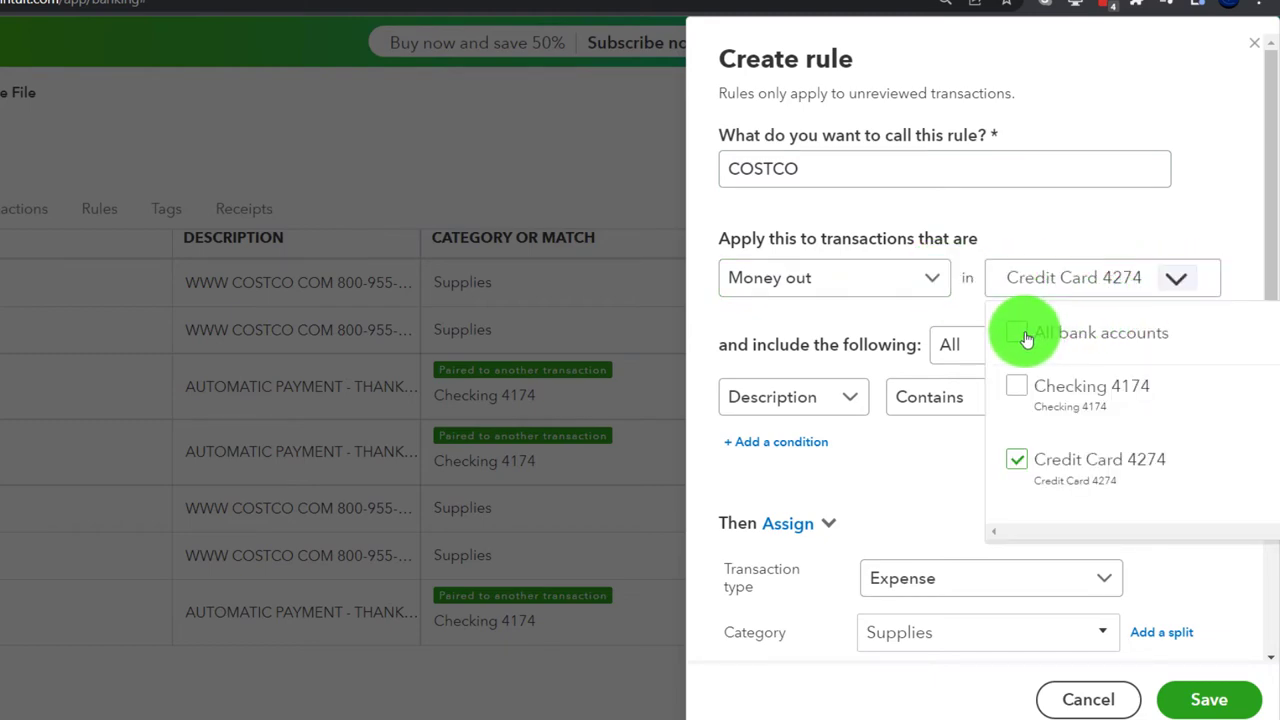
click(1183, 287)
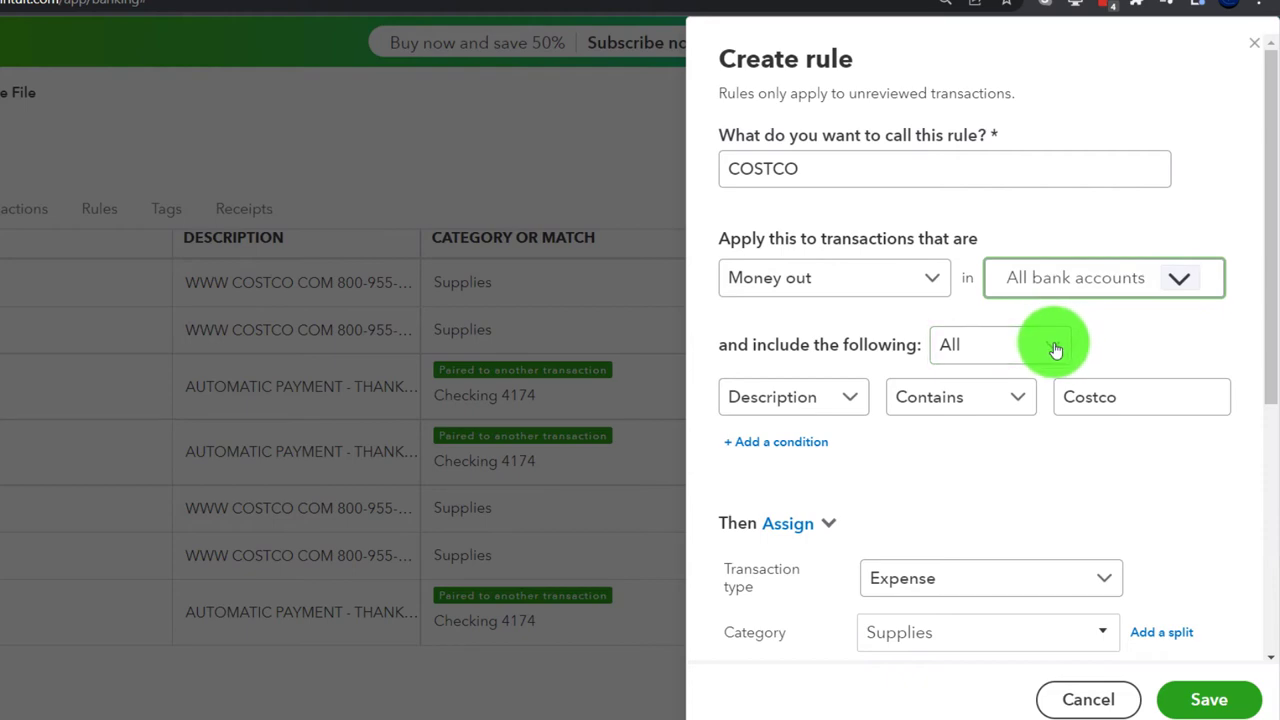
Keep the condition Description Contains Costco, with Supplies and payee COSTCO, and save the rule
click(852, 405)
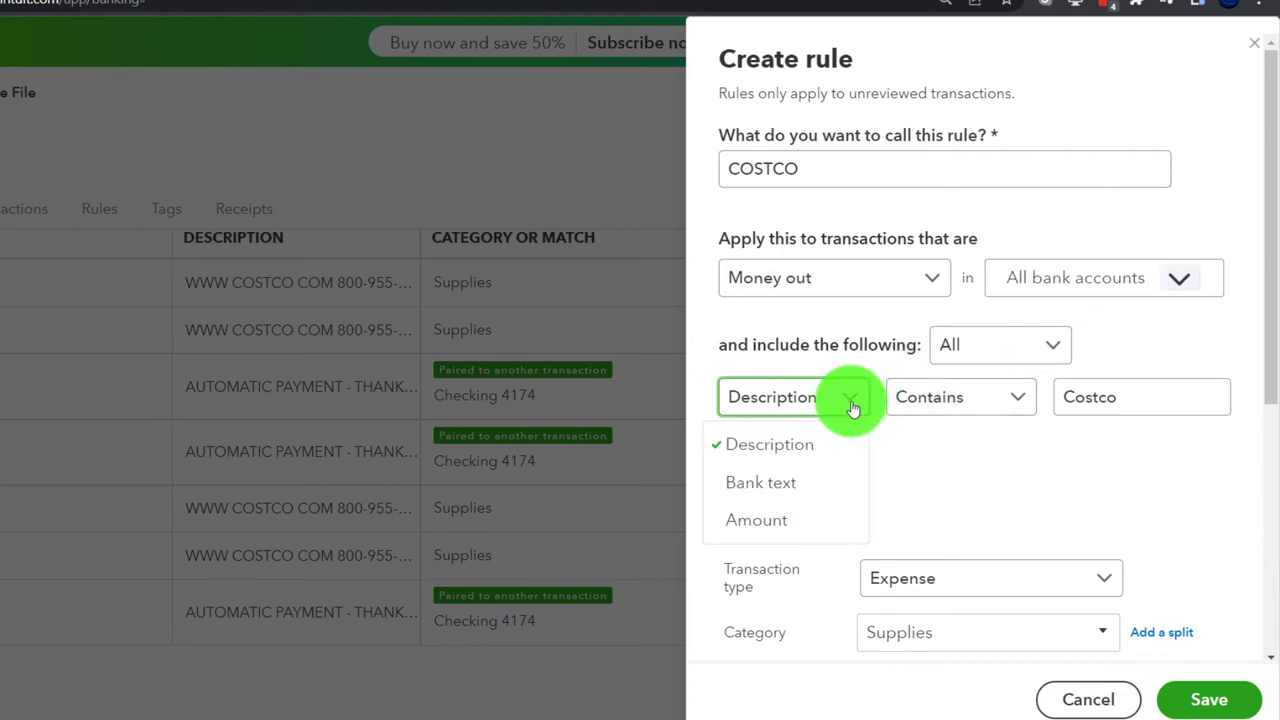
click(852, 405)
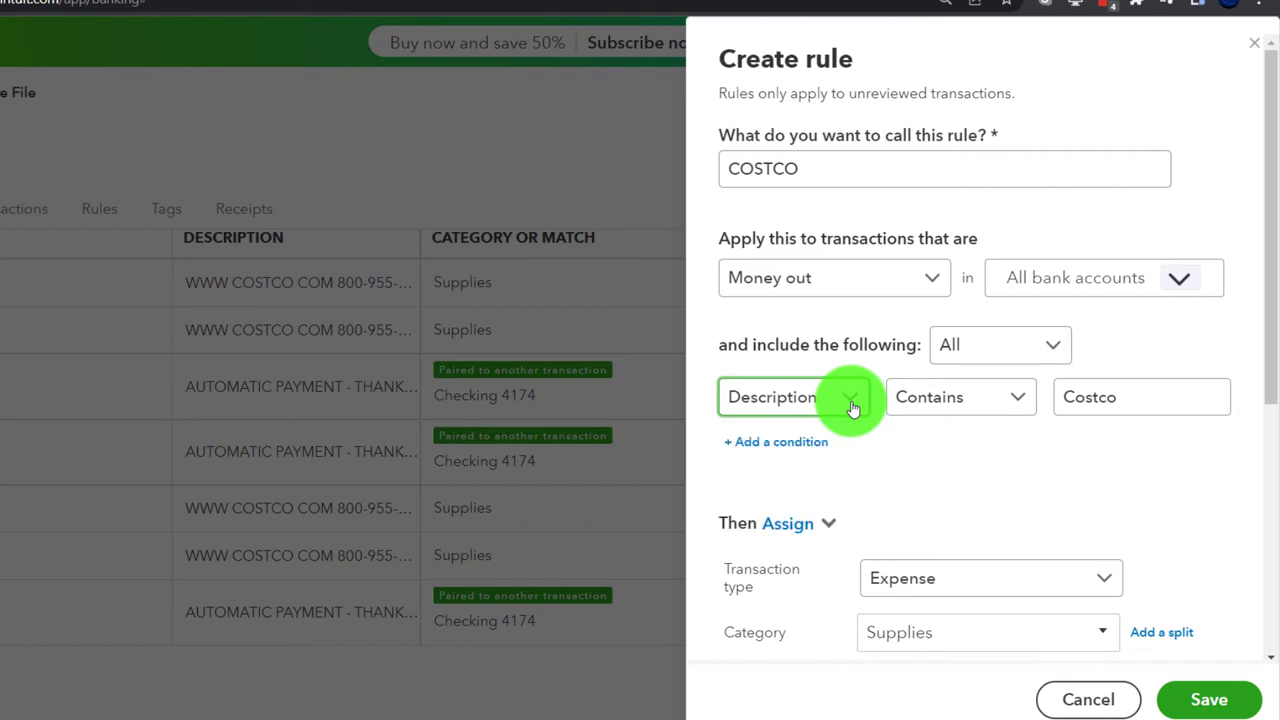
click(1016, 403)
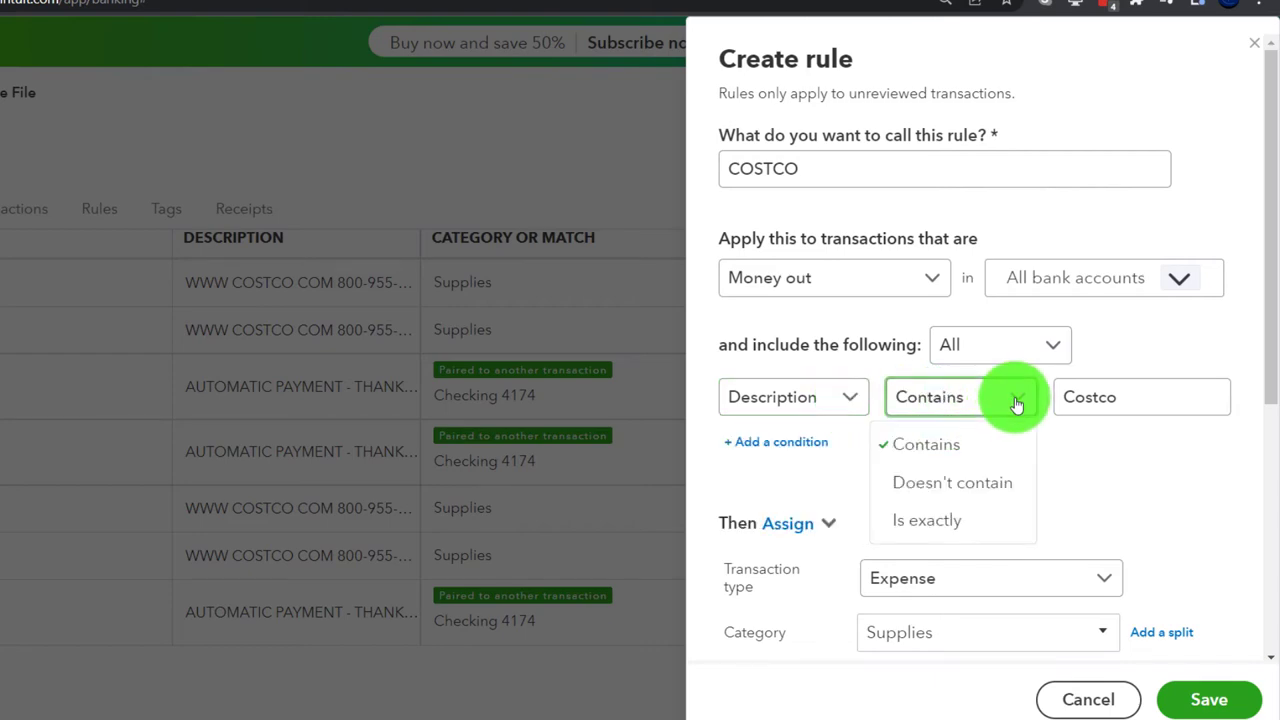
click(1016, 403)
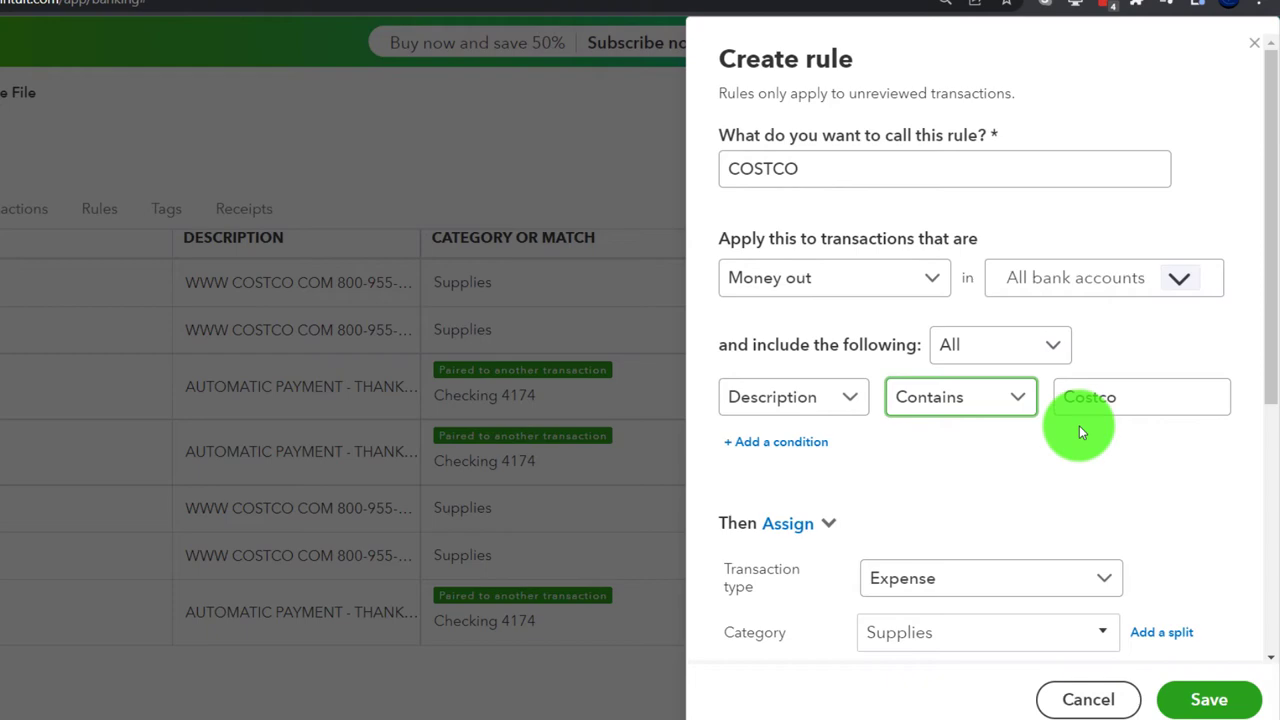
scroll(1080, 426, down, 3)
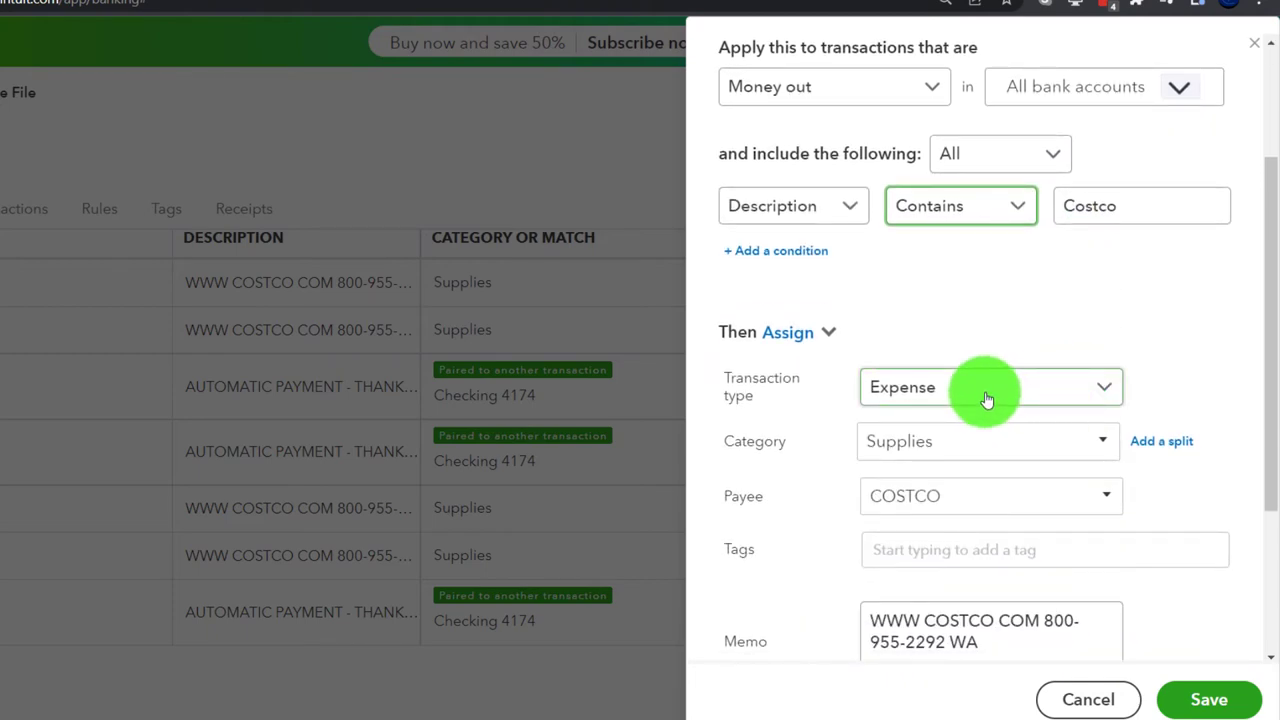
scroll(986, 399, down, 2)
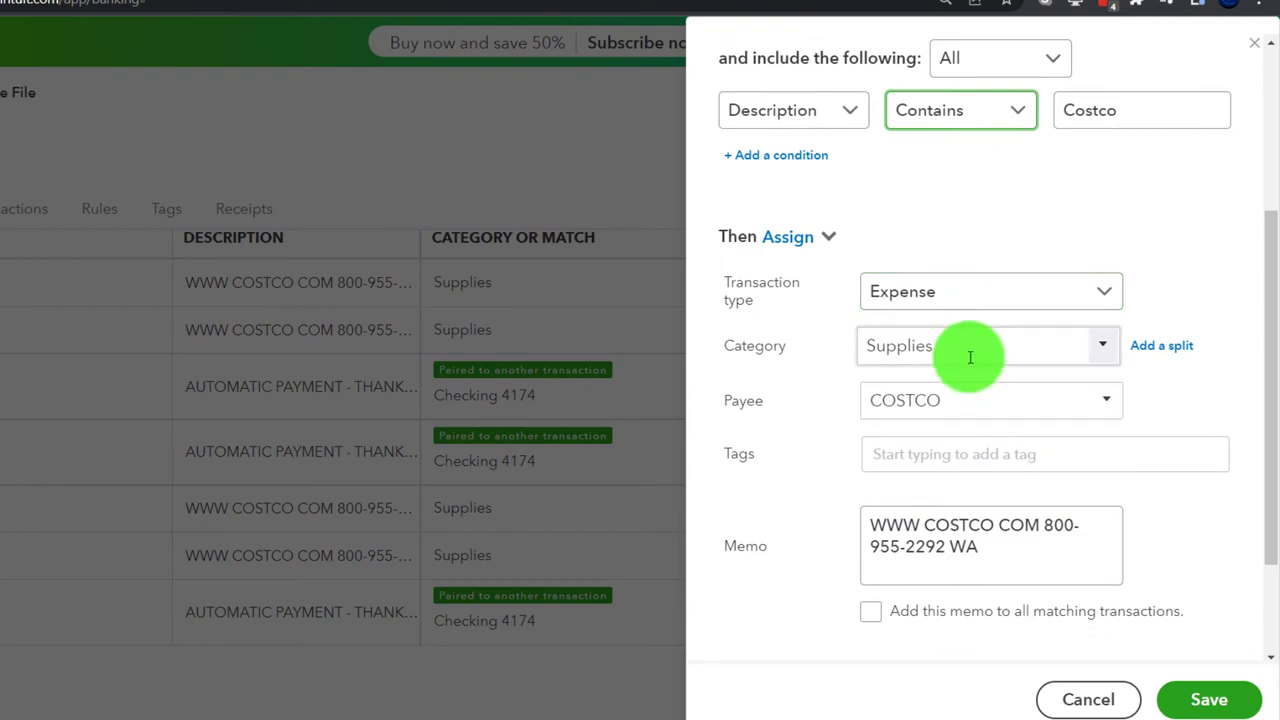
scroll(970, 357, down, 1)
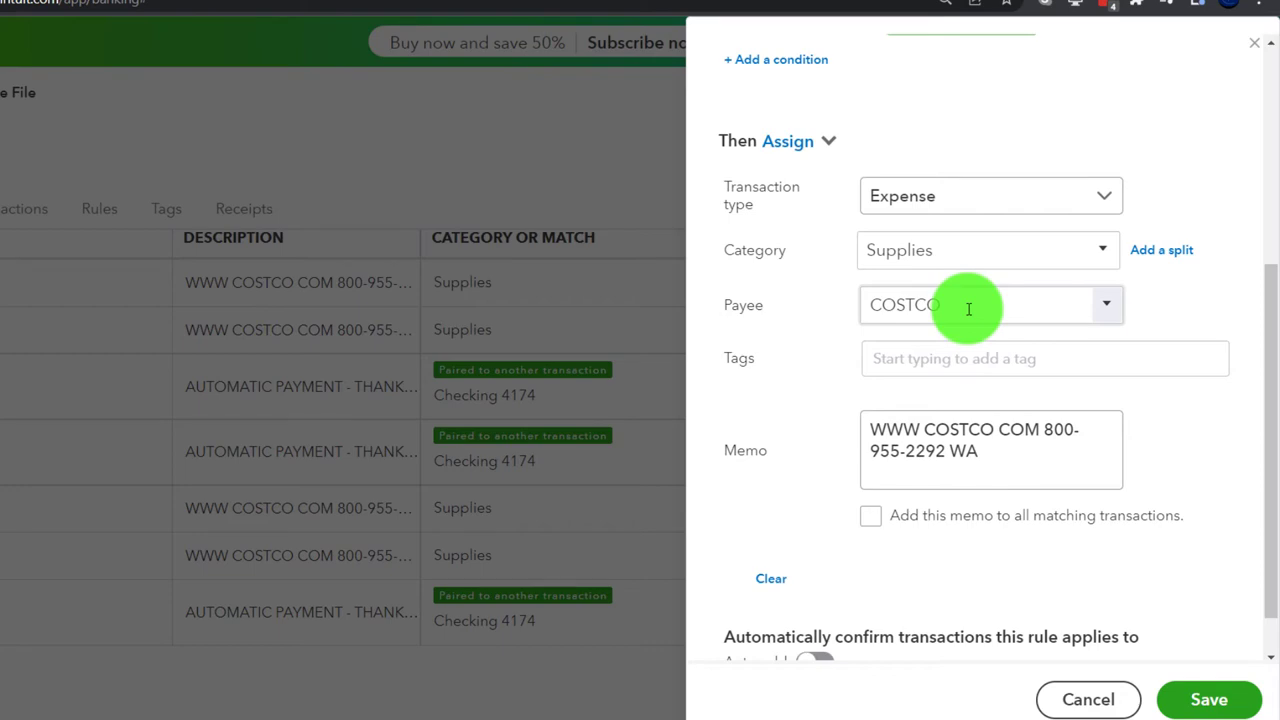
scroll(968, 309, down, 1)
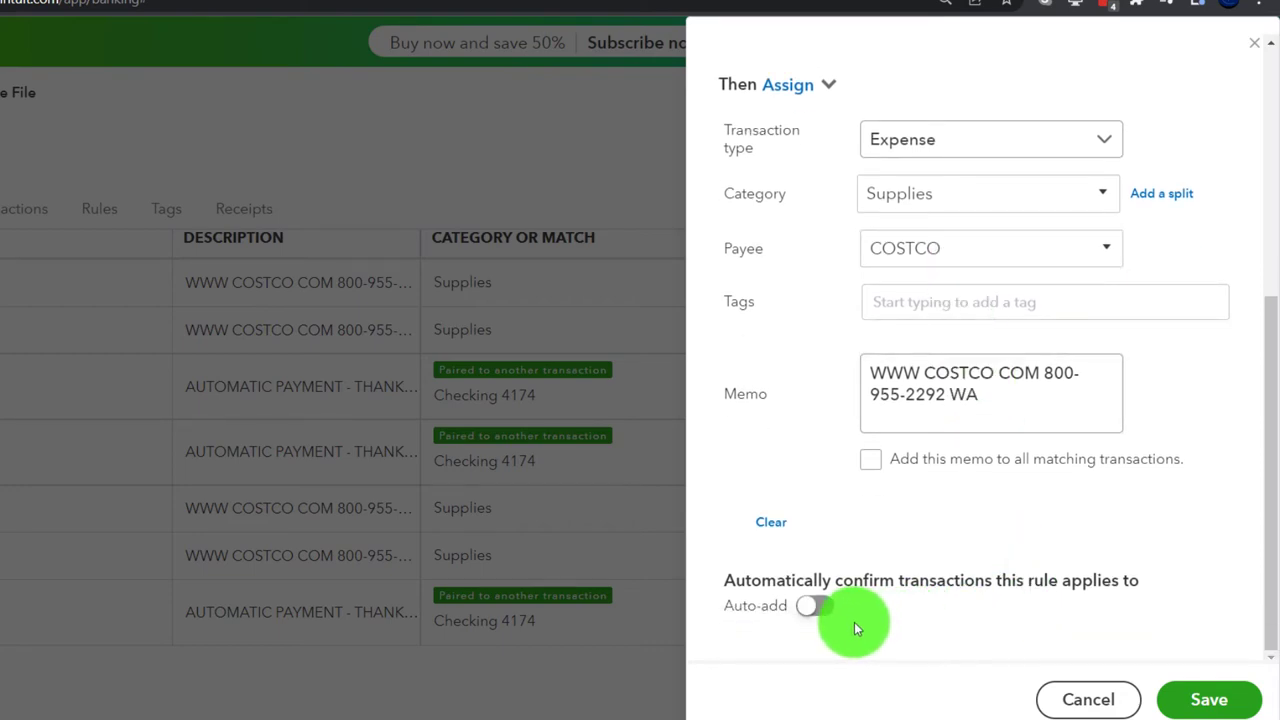
click(1208, 697)
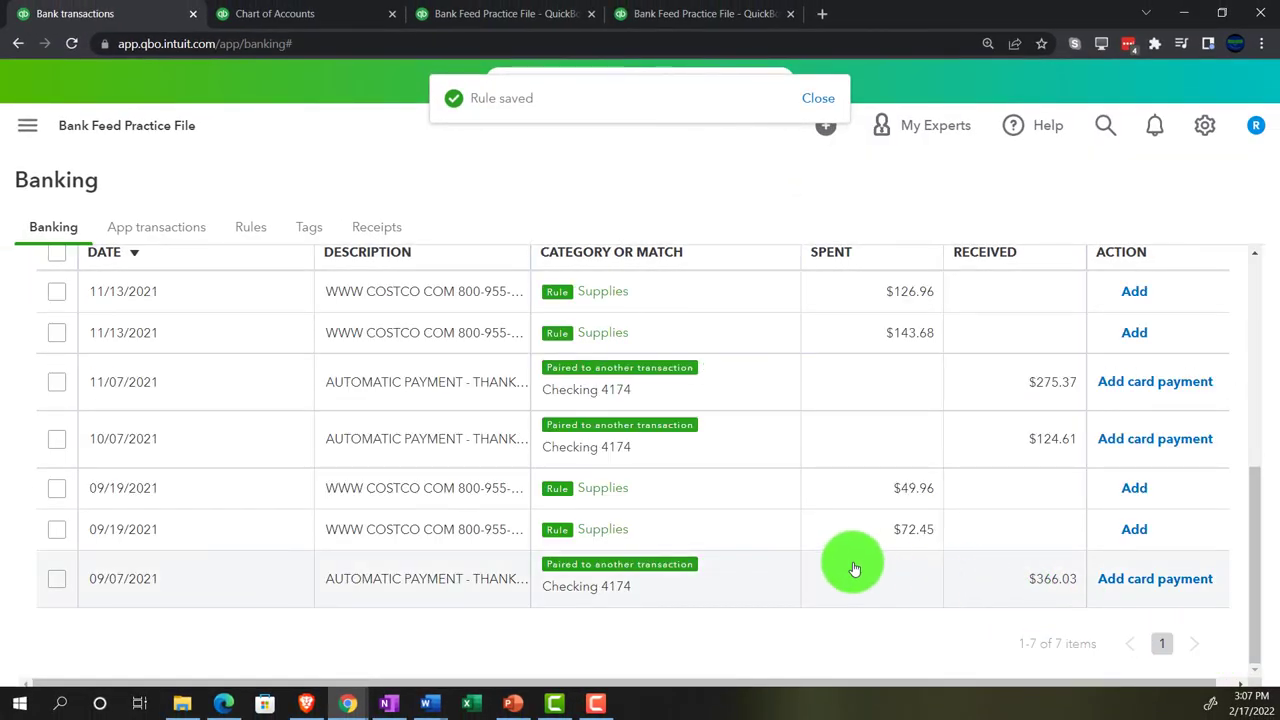
Select the four Costco charges ($126.96, $143.68, $49.96, $72.45) and accept them as Supplies
scroll(810, 530, up, 1)
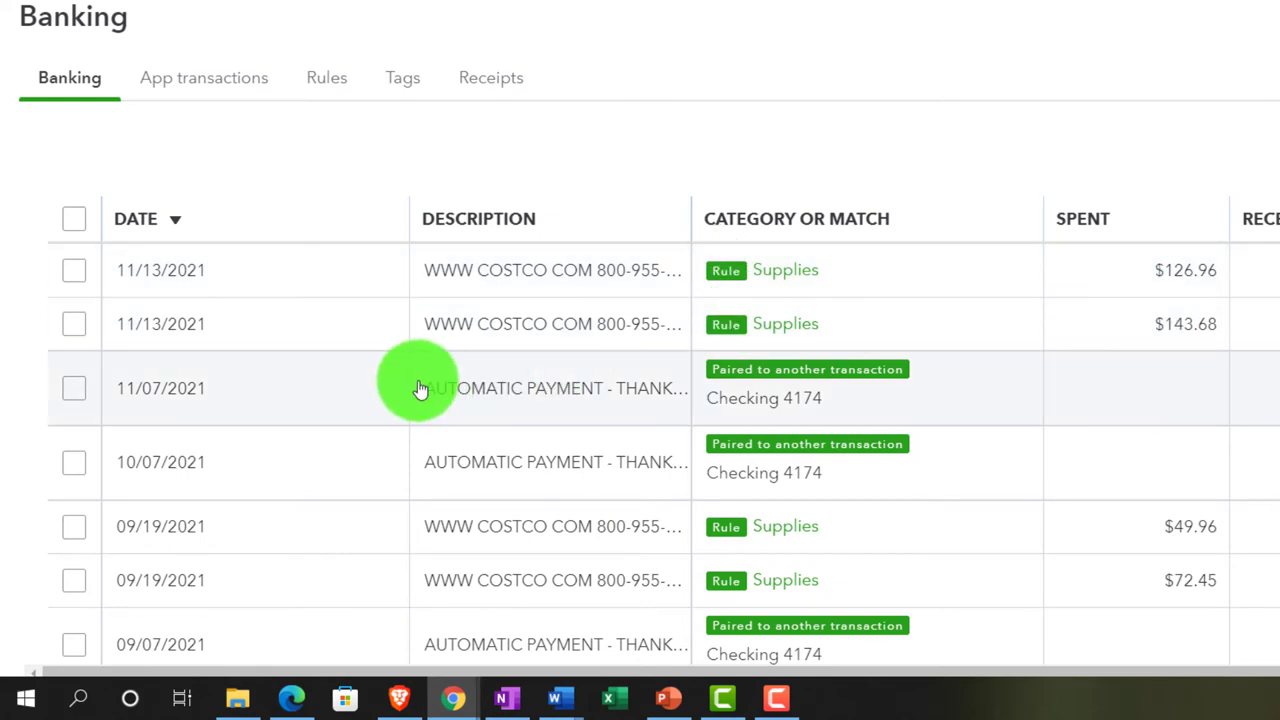
click(74, 270)
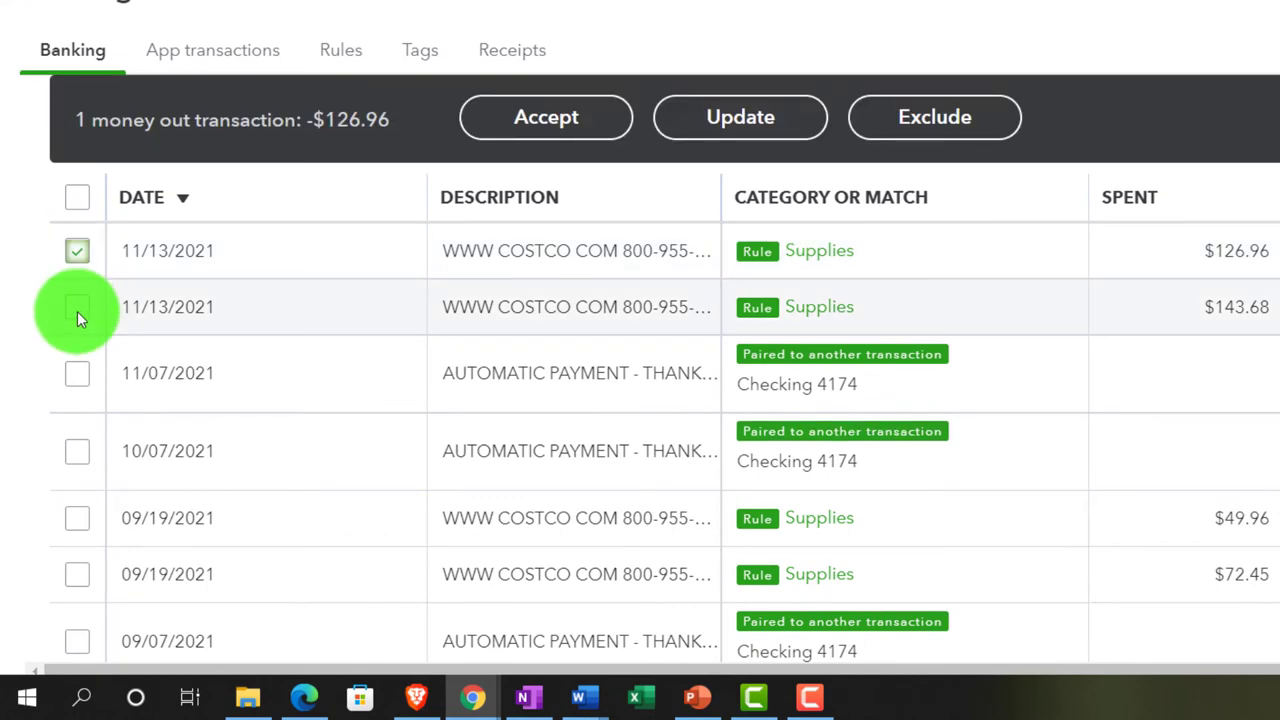
click(77, 311)
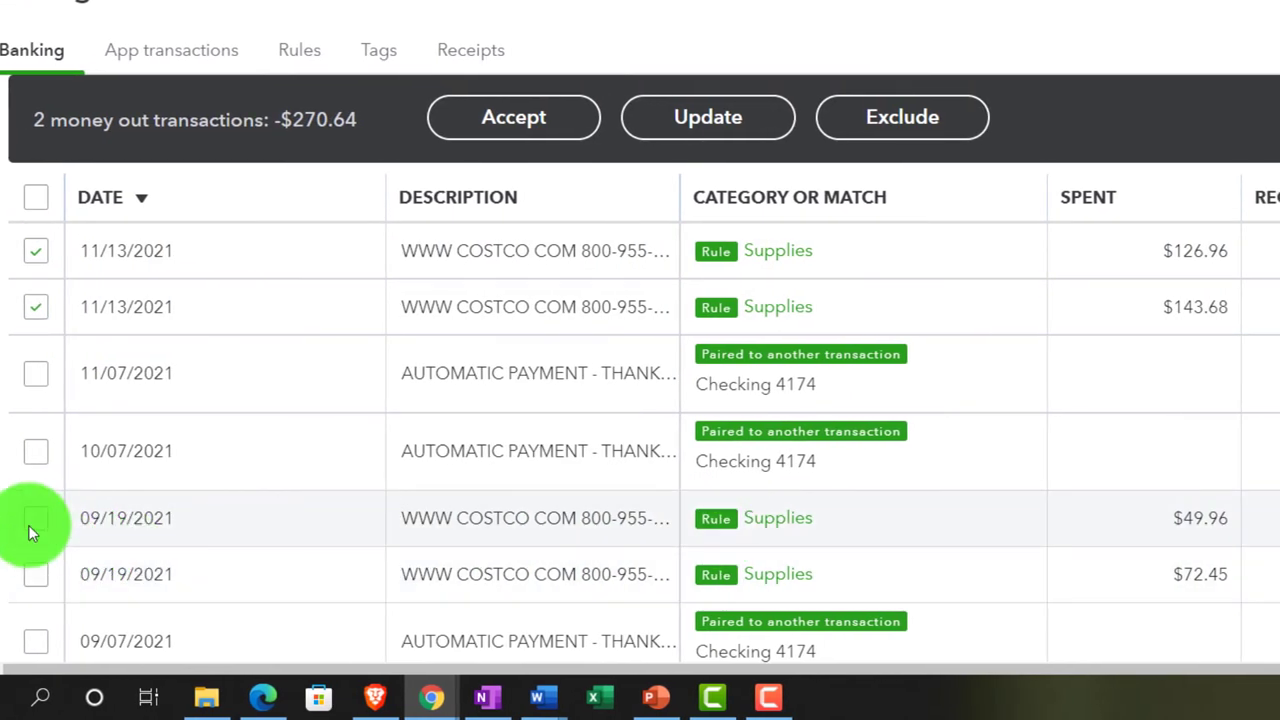
click(36, 520)
click(38, 574)
scroll(254, 516, down, 2)
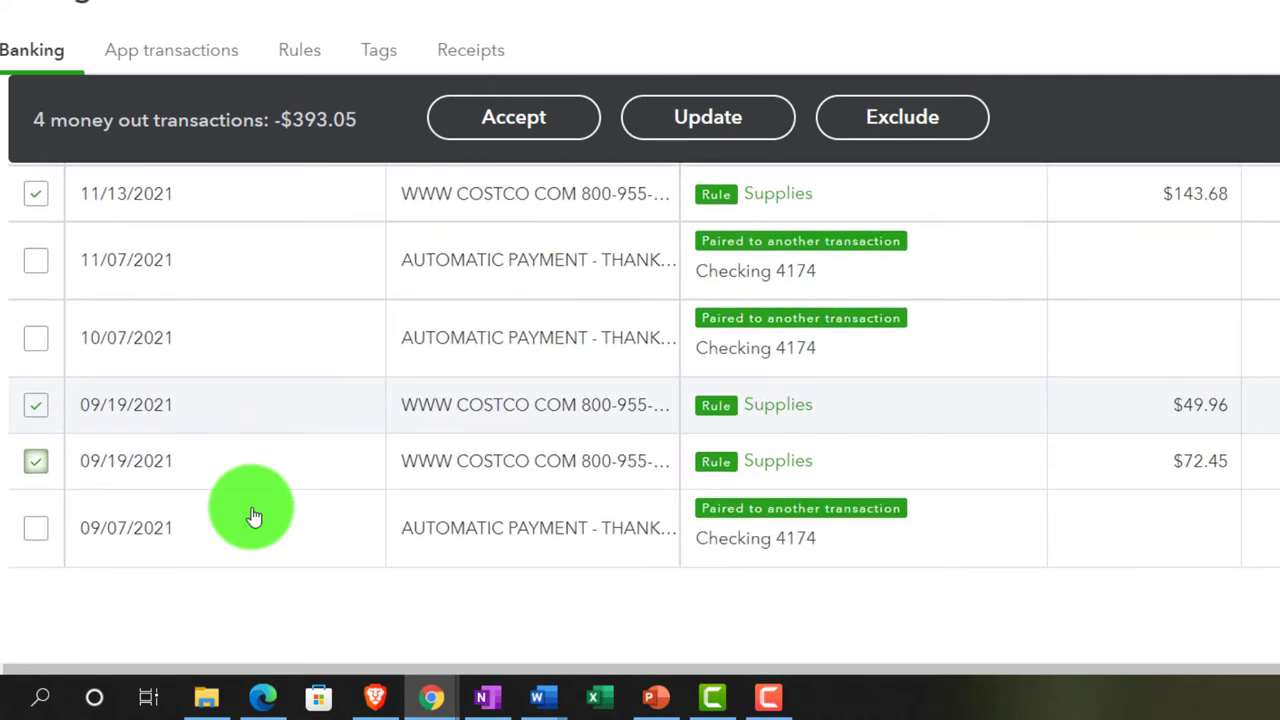
scroll(254, 516, up, 2)
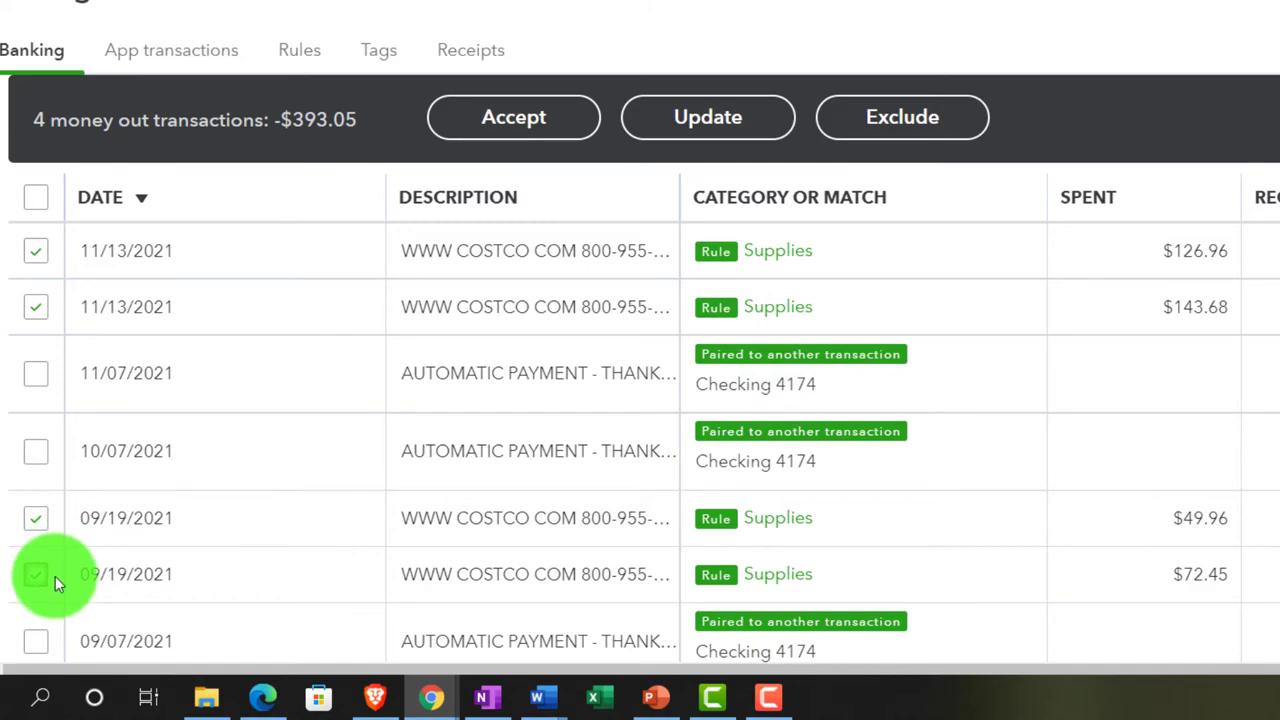
scroll(55, 576, down, 1)
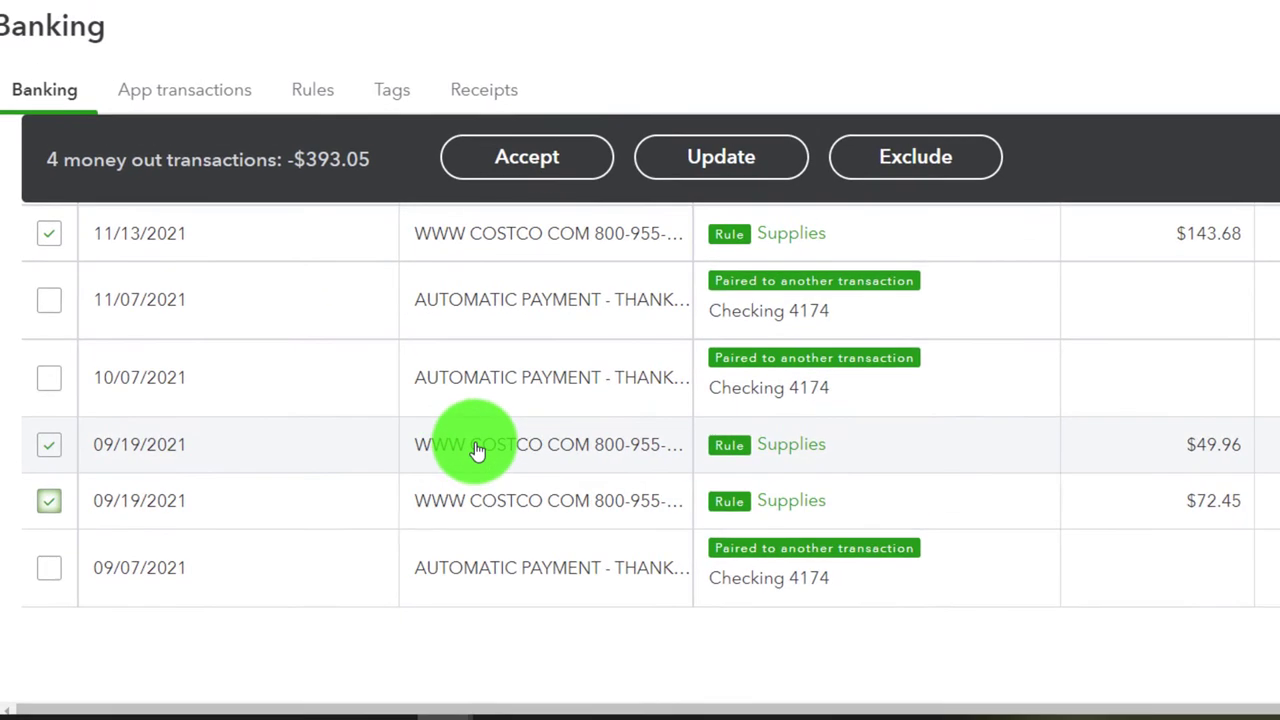
click(539, 172)
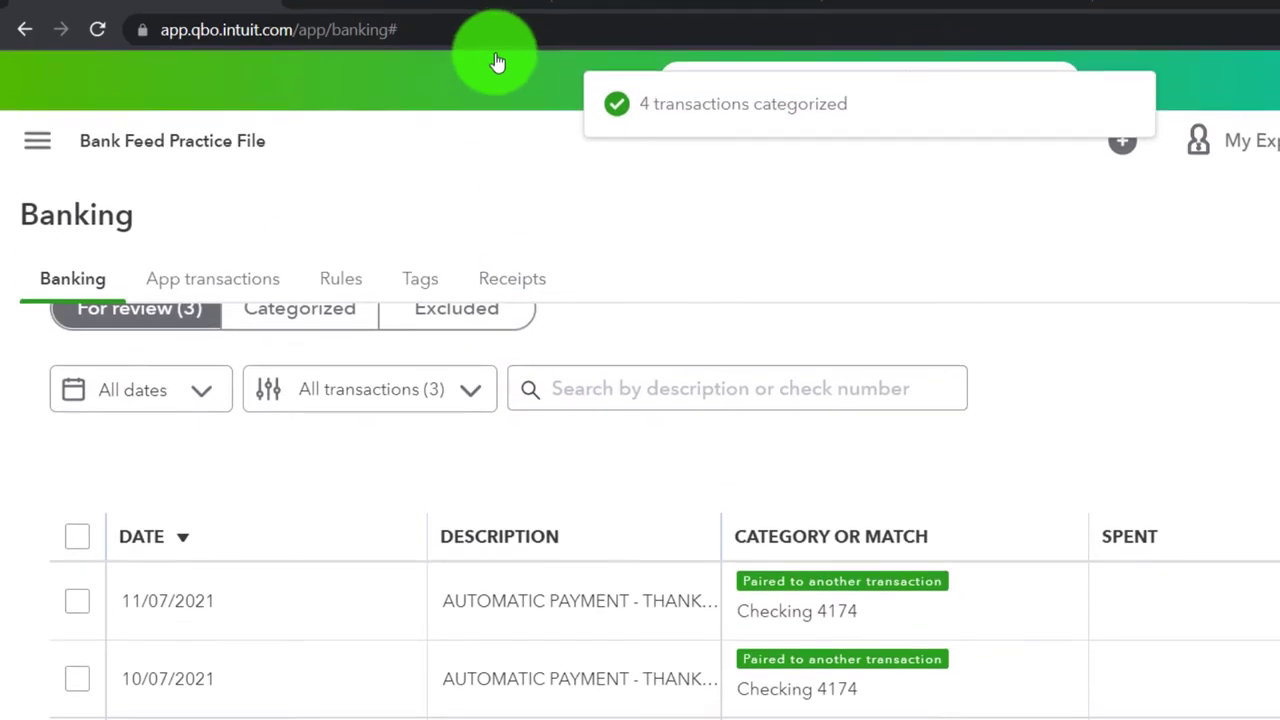
Rerun the Balance Sheet report to pick up the accepted charges
click(615, 17)
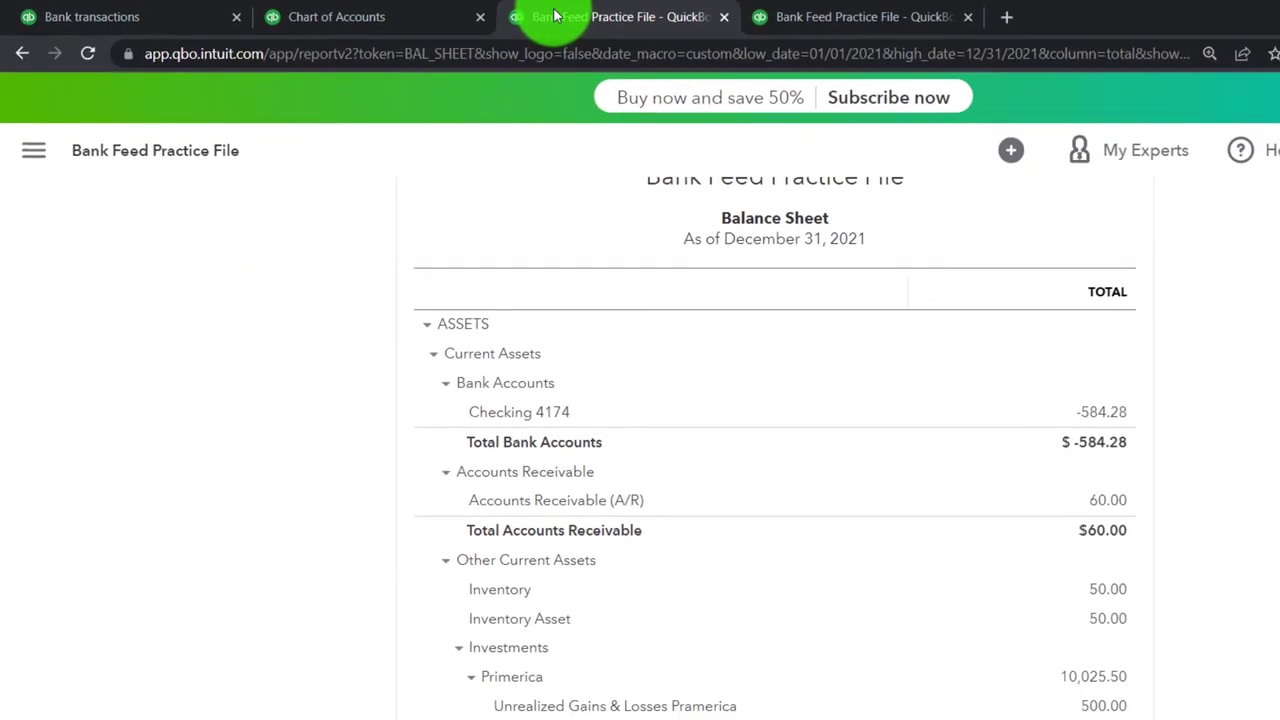
scroll(380, 365, up, 3)
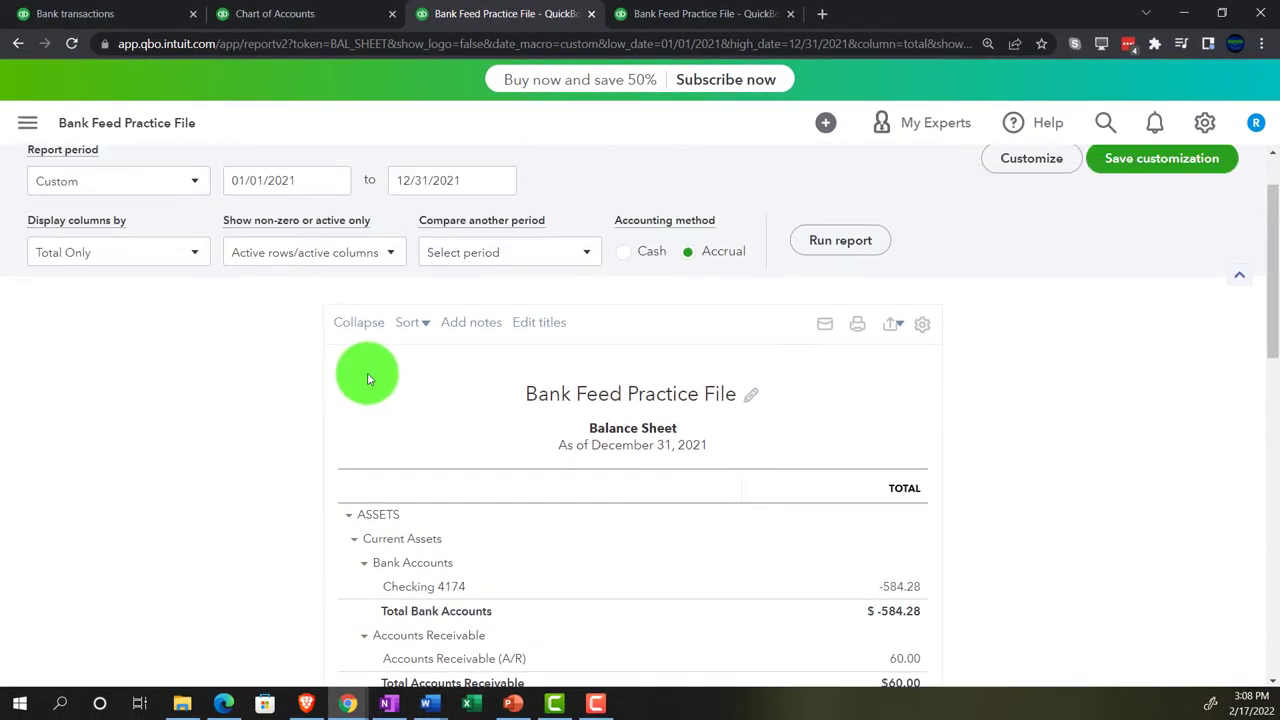
scroll(367, 378, up, 1)
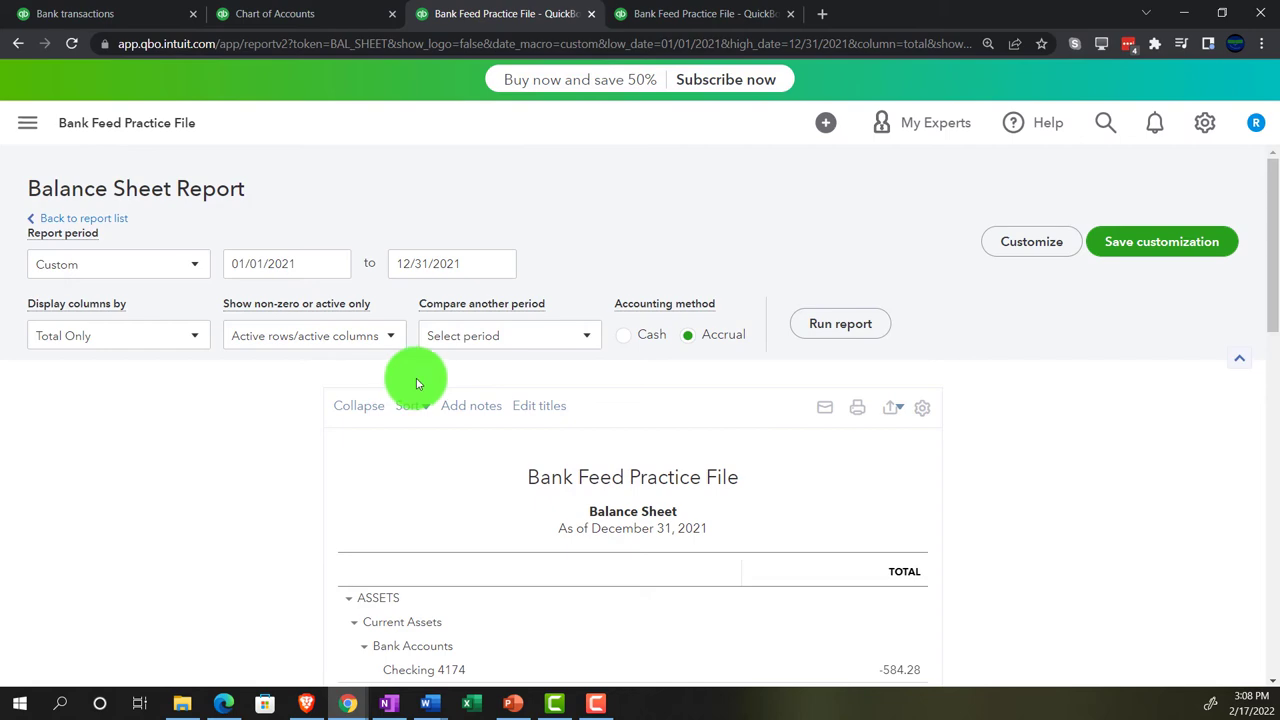
click(818, 330)
Drill into the Credit Card 4274 balance of 393.05 to list its transactions
scroll(818, 330, down, 3)
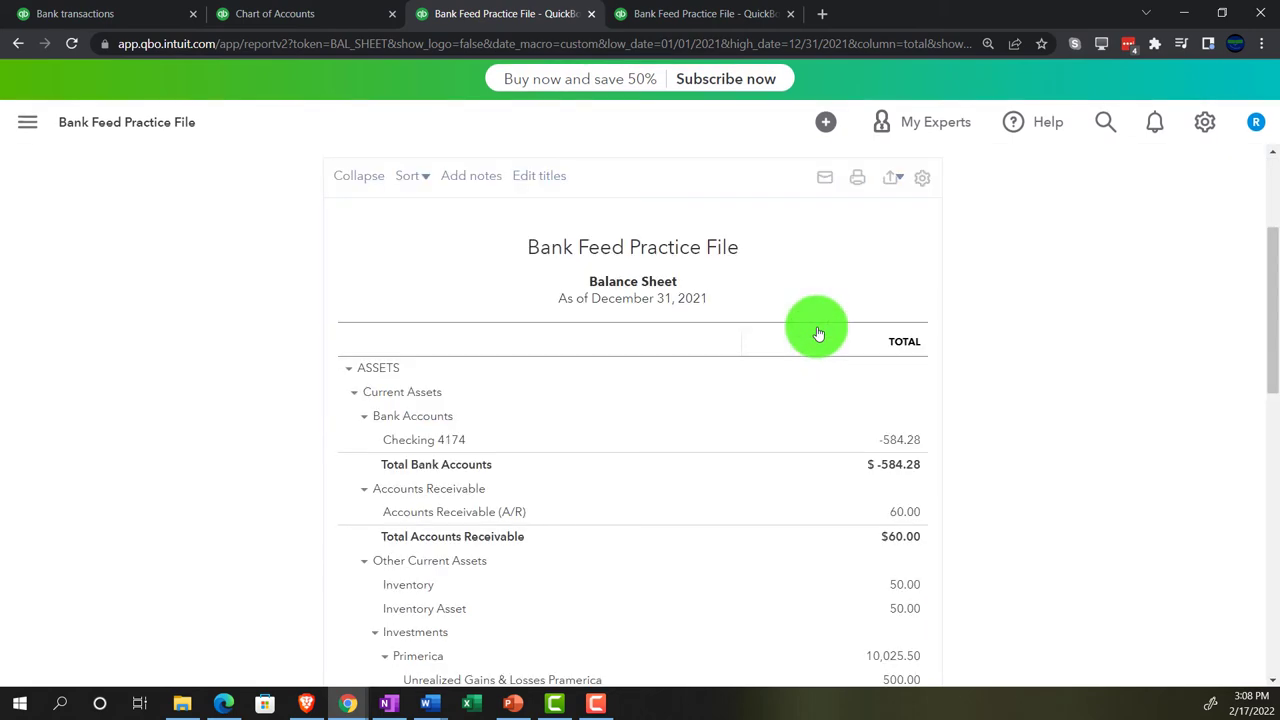
key(ctrl+plus)
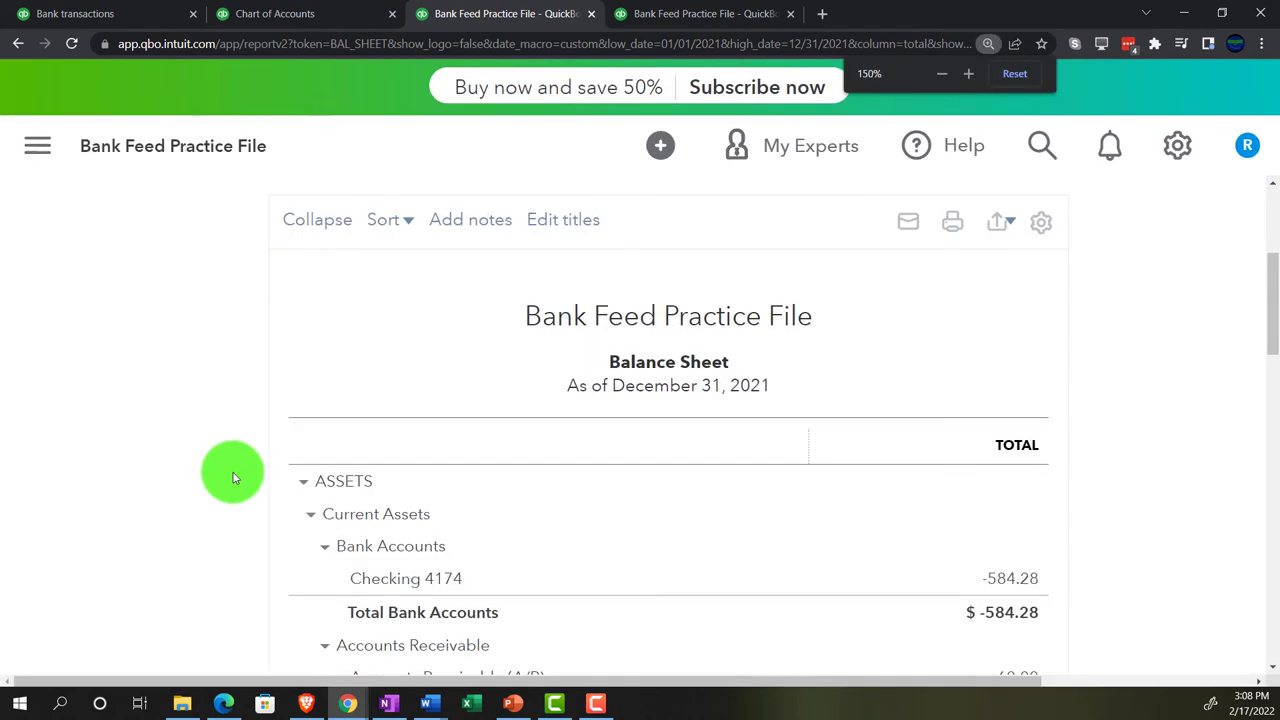
key(ctrl+plus)
drag(447, 681, 576, 675)
scroll(140, 453, down, 3)
scroll(140, 453, down, 5)
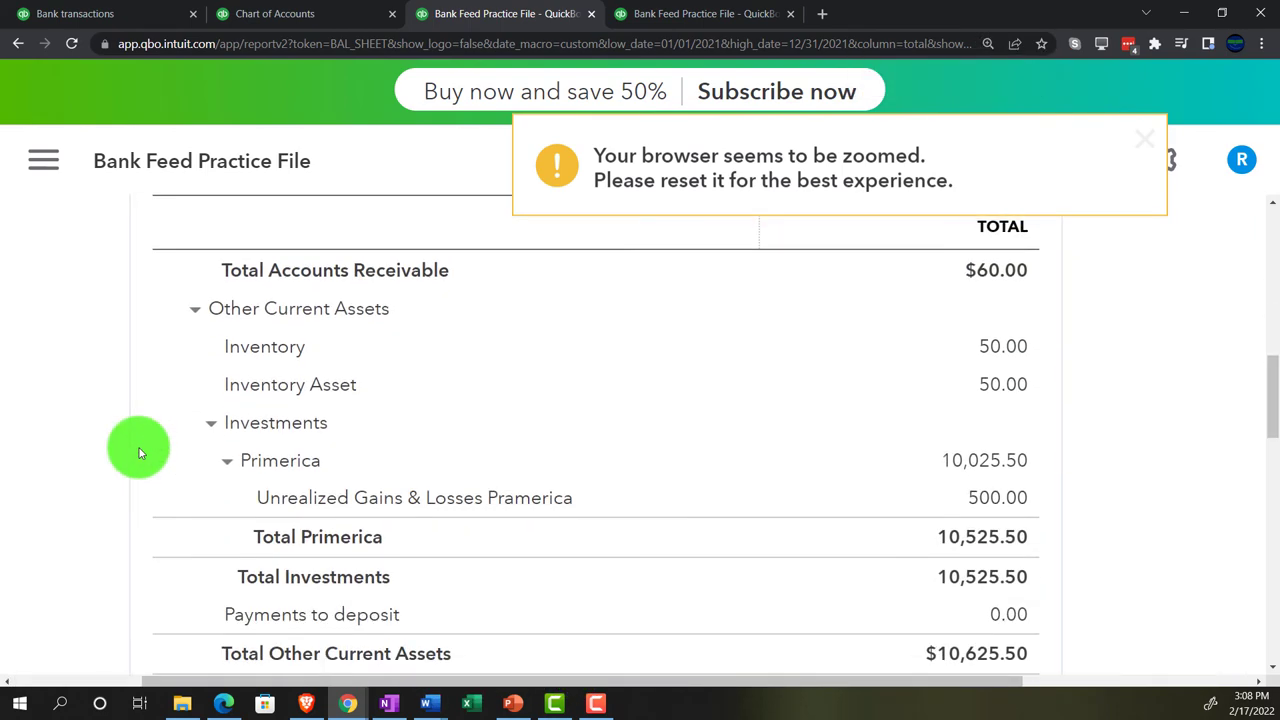
scroll(140, 453, down, 5)
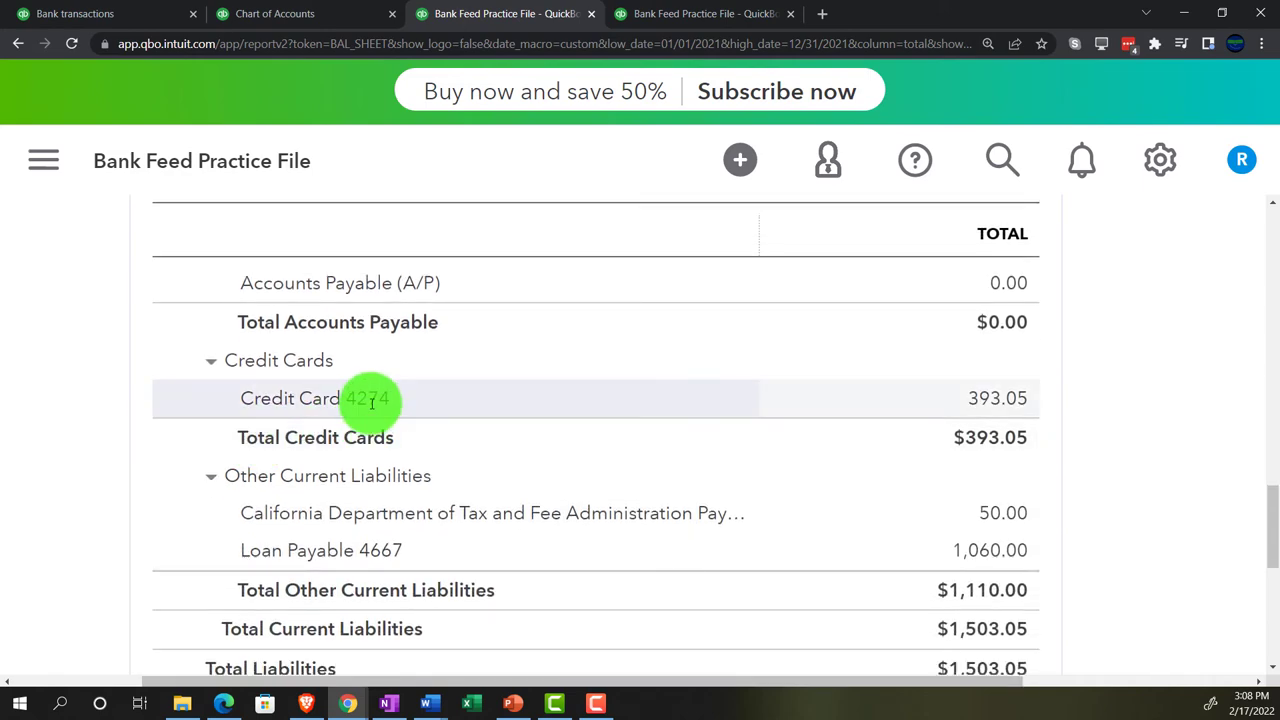
click(988, 400)
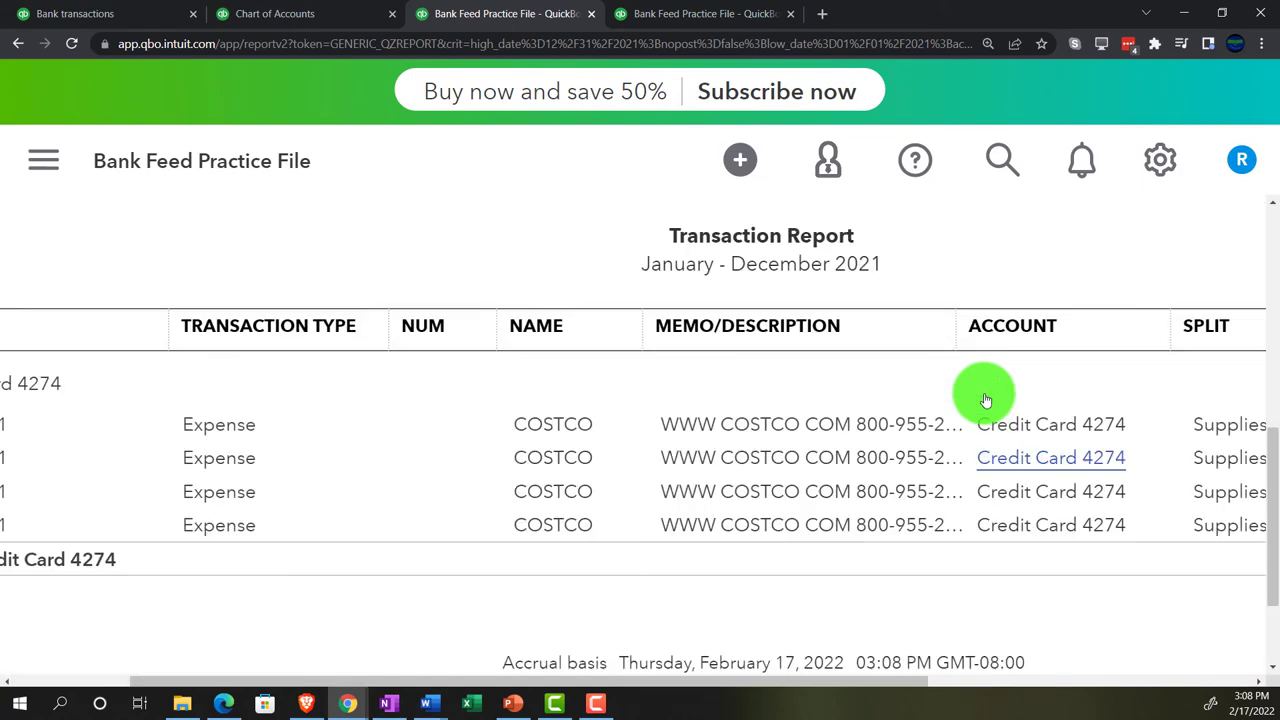
Inspect one COSTCO expense, confirming payee COSTCO and payment account Credit Card 4274
key(ctrl+minus)
key(ctrl+minus)
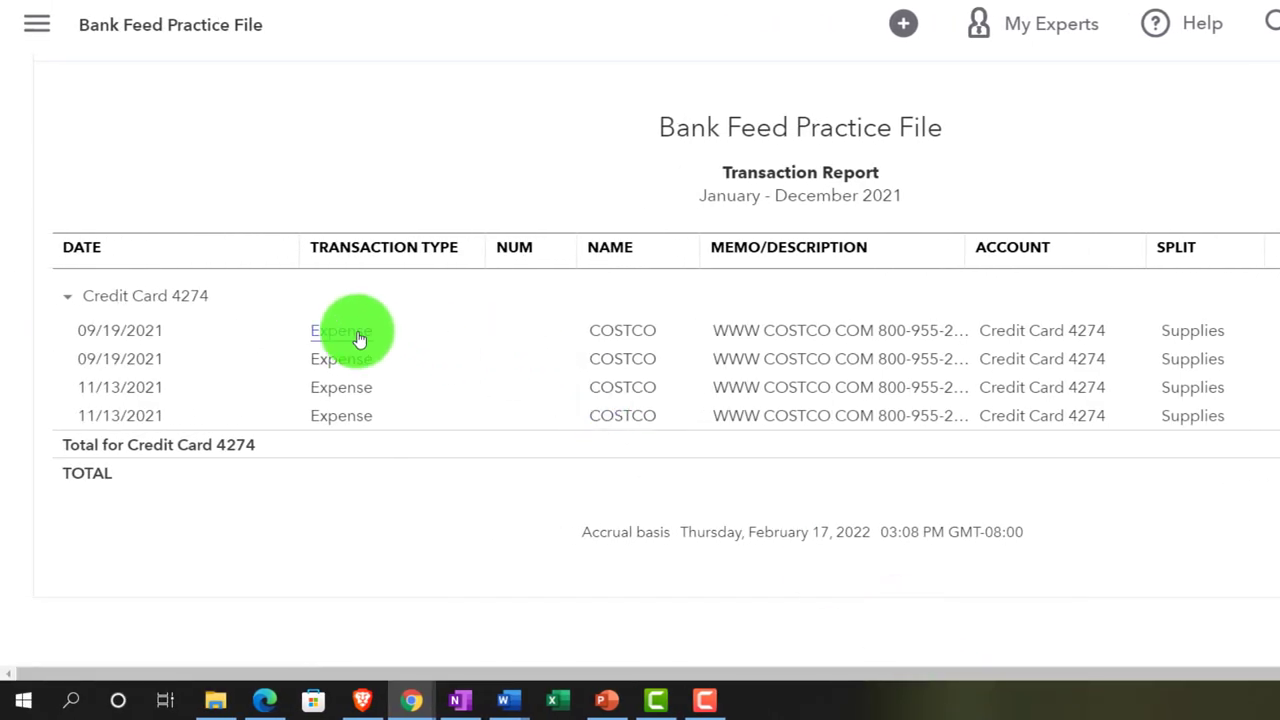
click(335, 418)
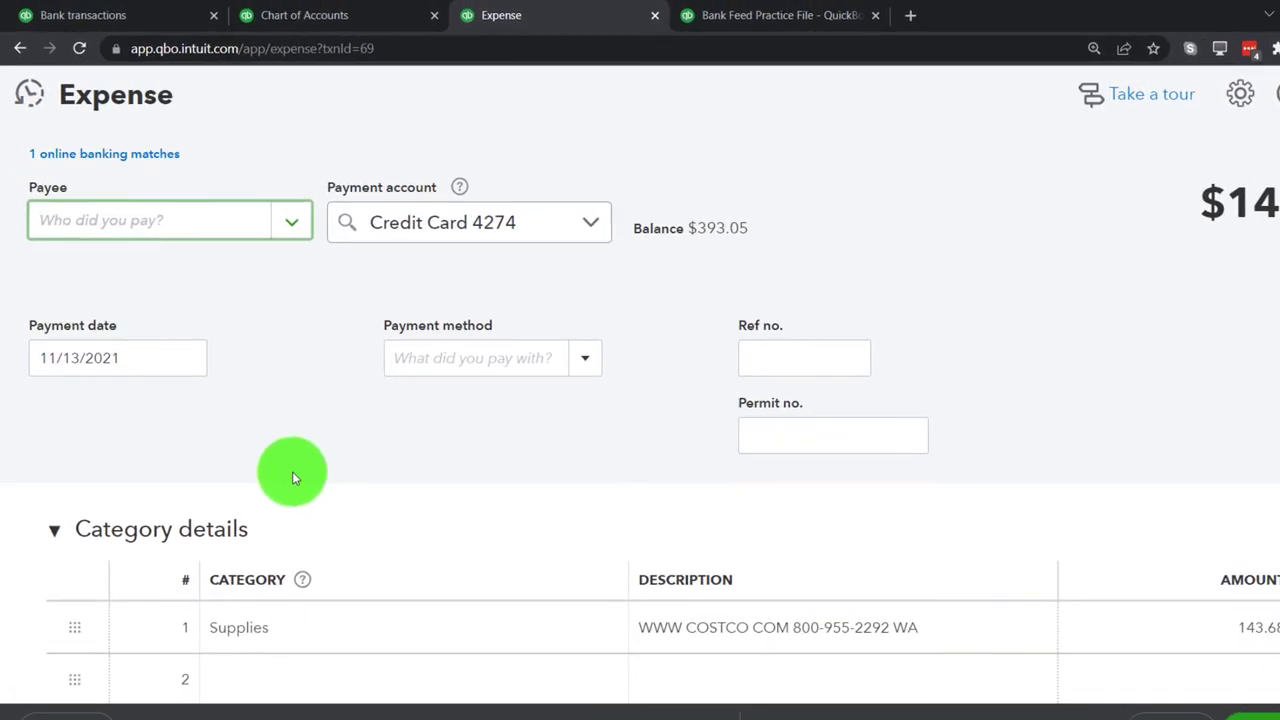
text(COSTCO)
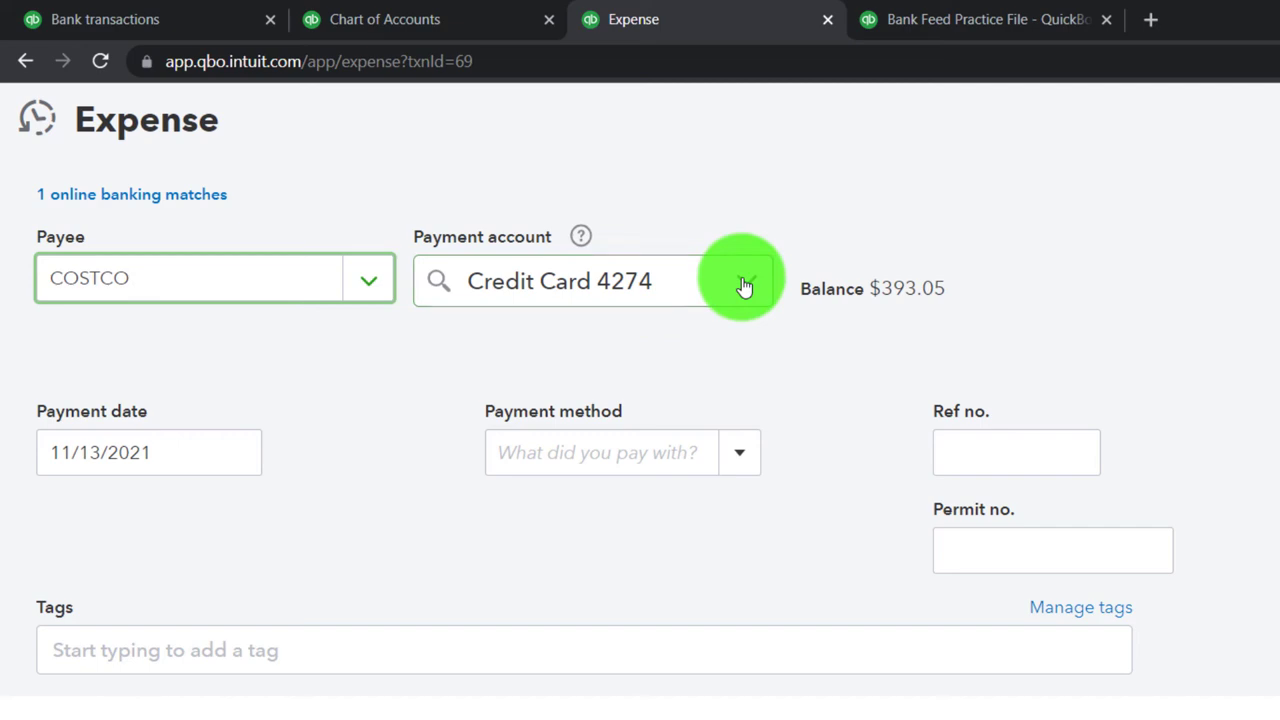
click(745, 285)
click(880, 212)
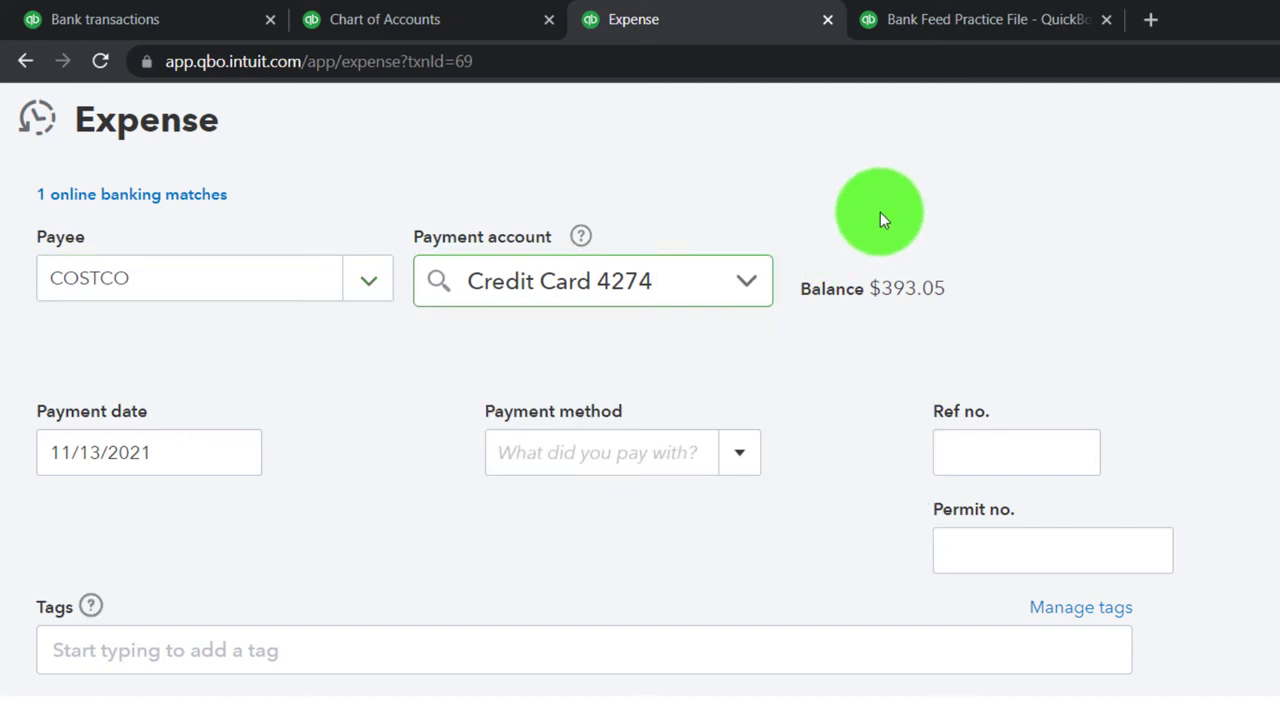
click(1243, 51)
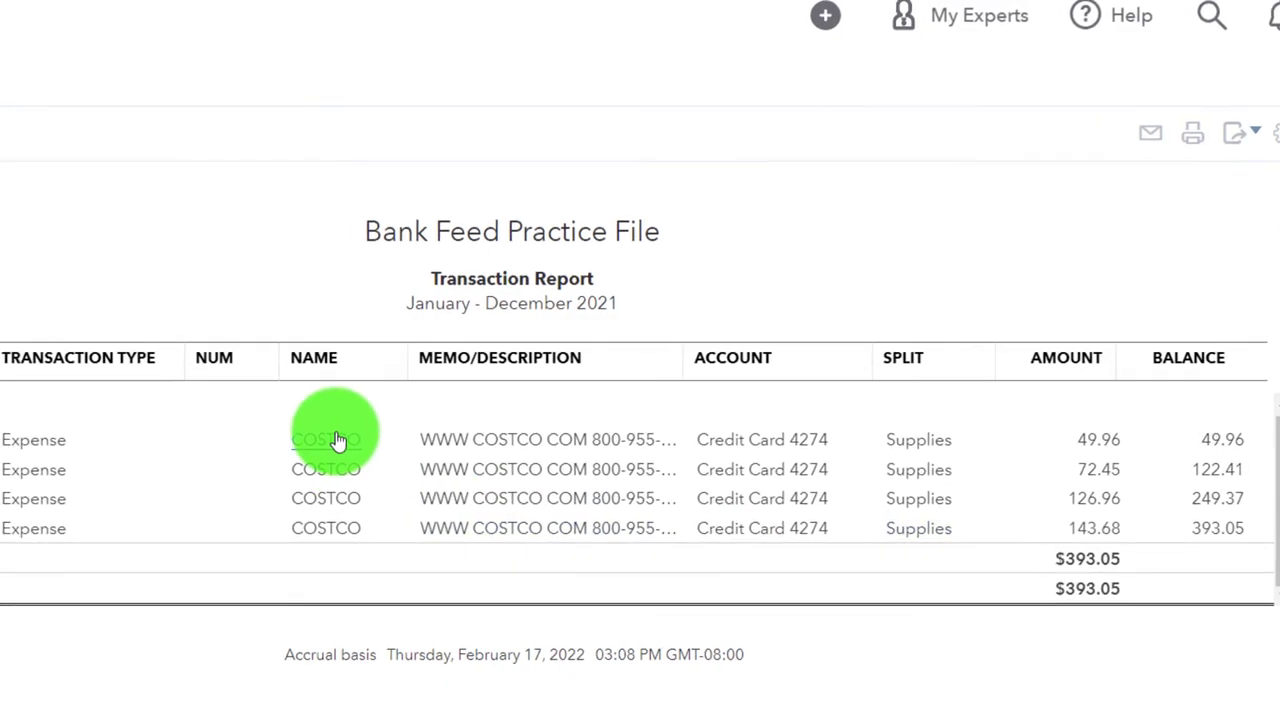
Return to the Balance Sheet report showing Credit Card 4274 at 393.05
scroll(46, 538, up, 4)
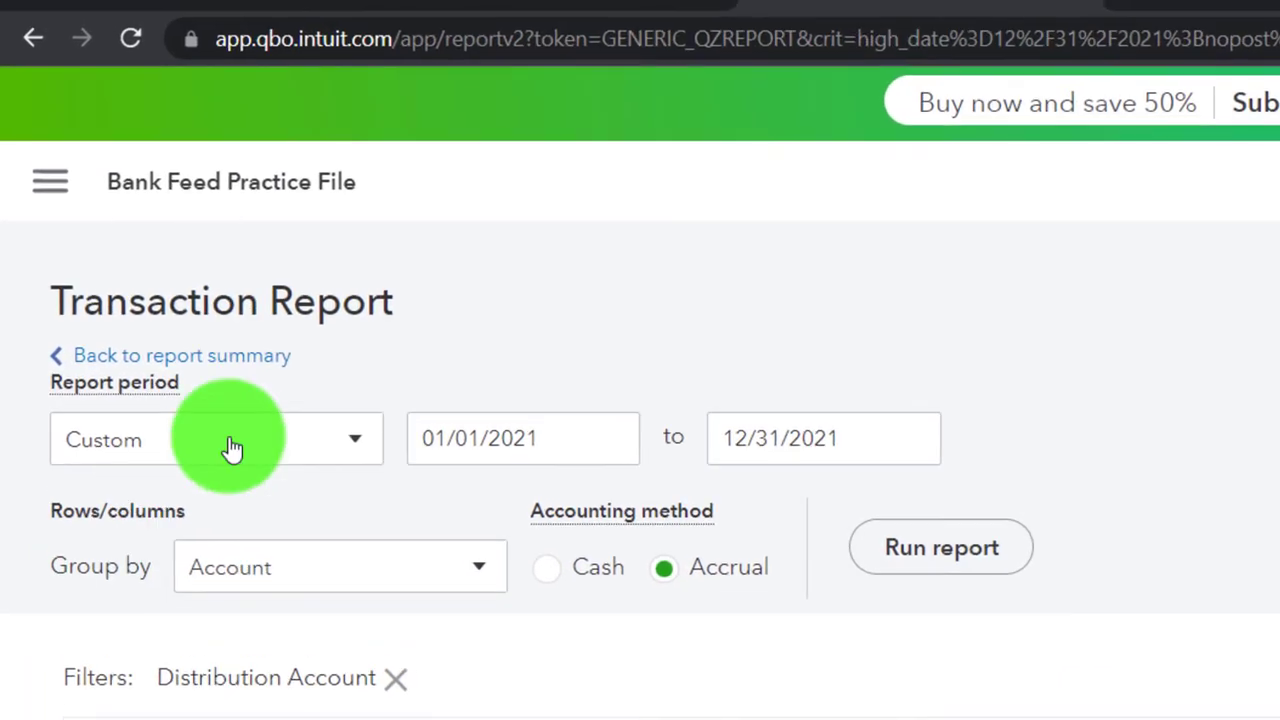
click(262, 375)
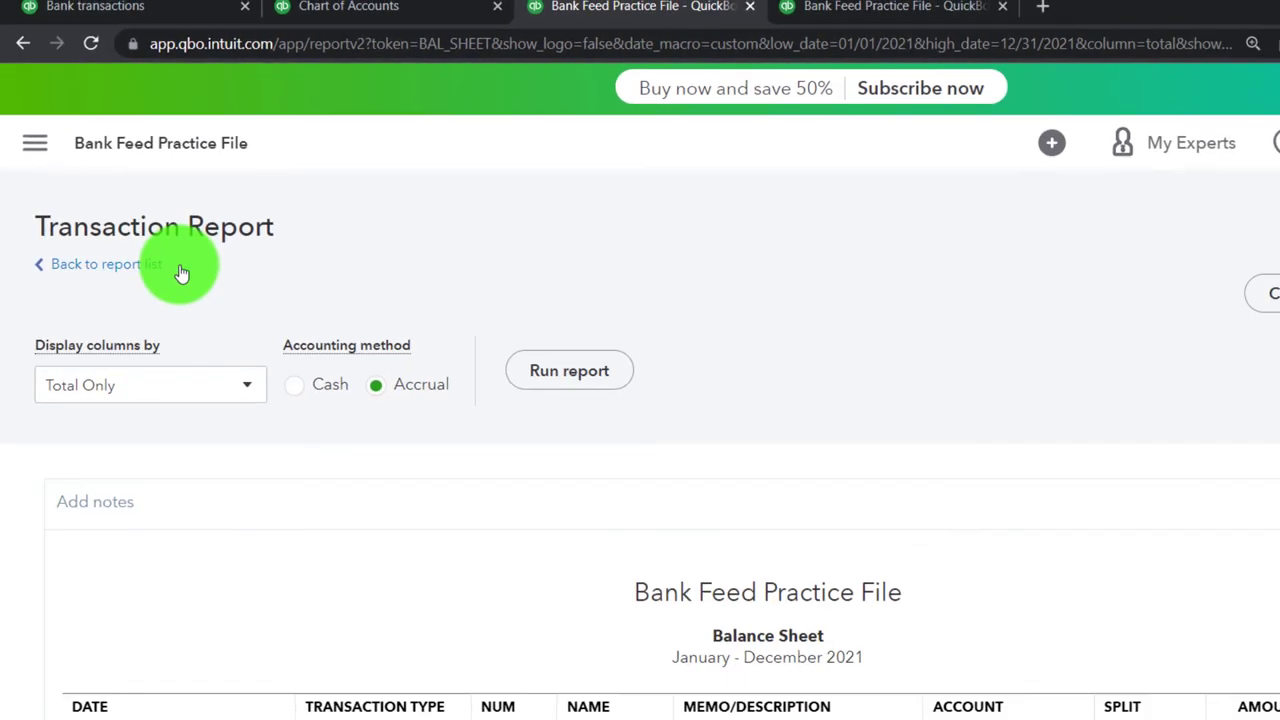
scroll(143, 258, down, 8)
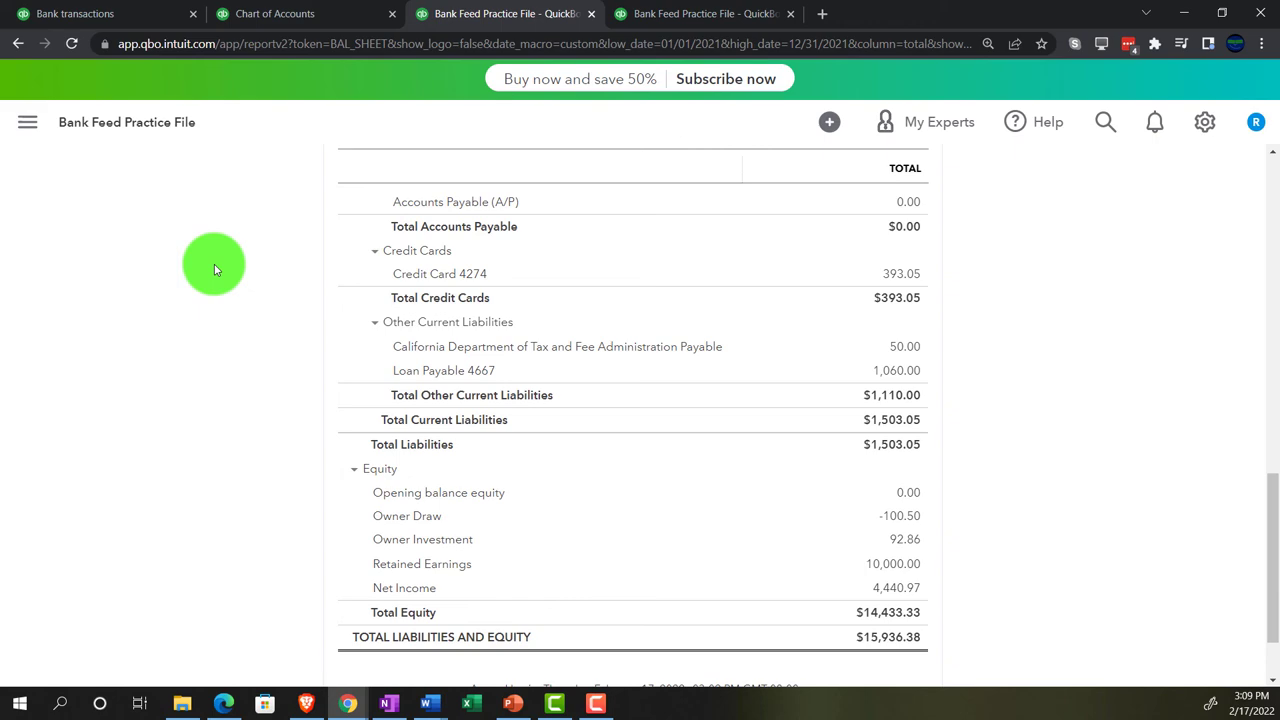
click(665, 17)
Rerun the 2021 Profit and Loss and view Expenses showing Supplies at 393.05
scroll(795, 369, up, 3)
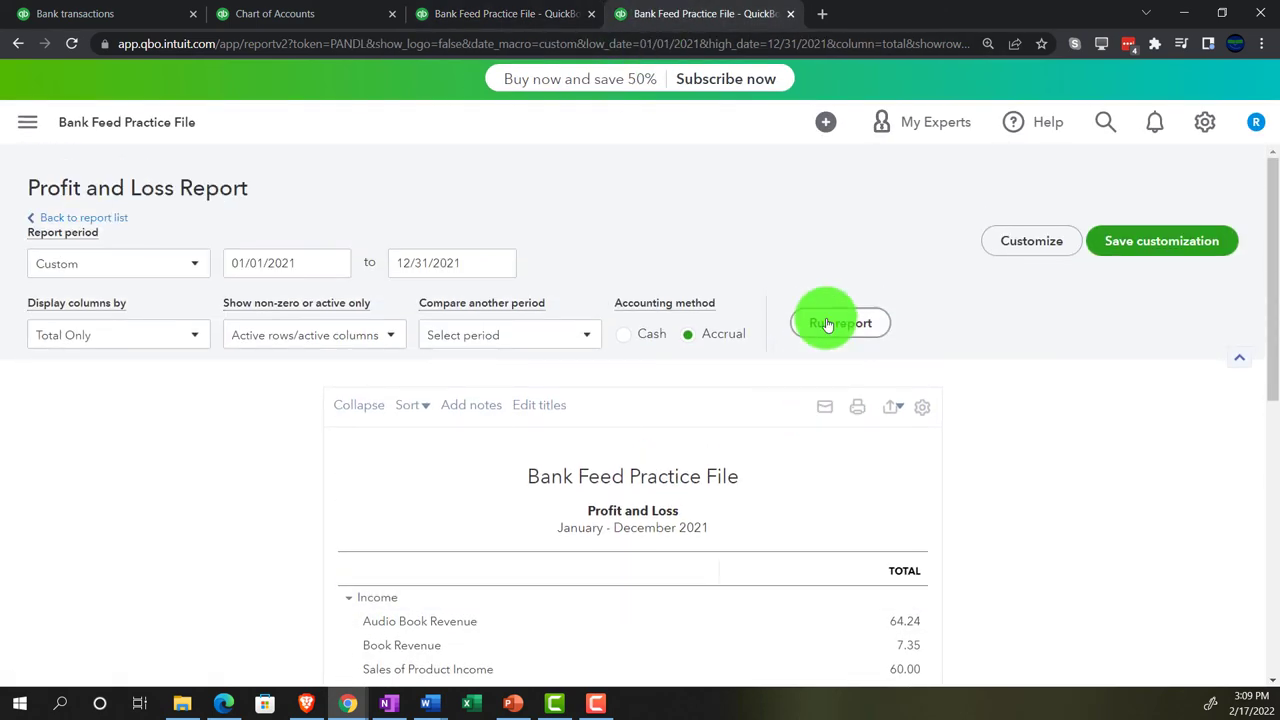
click(827, 324)
scroll(280, 517, down, 2)
key(ctrl+plus)
key(ctrl+plus)
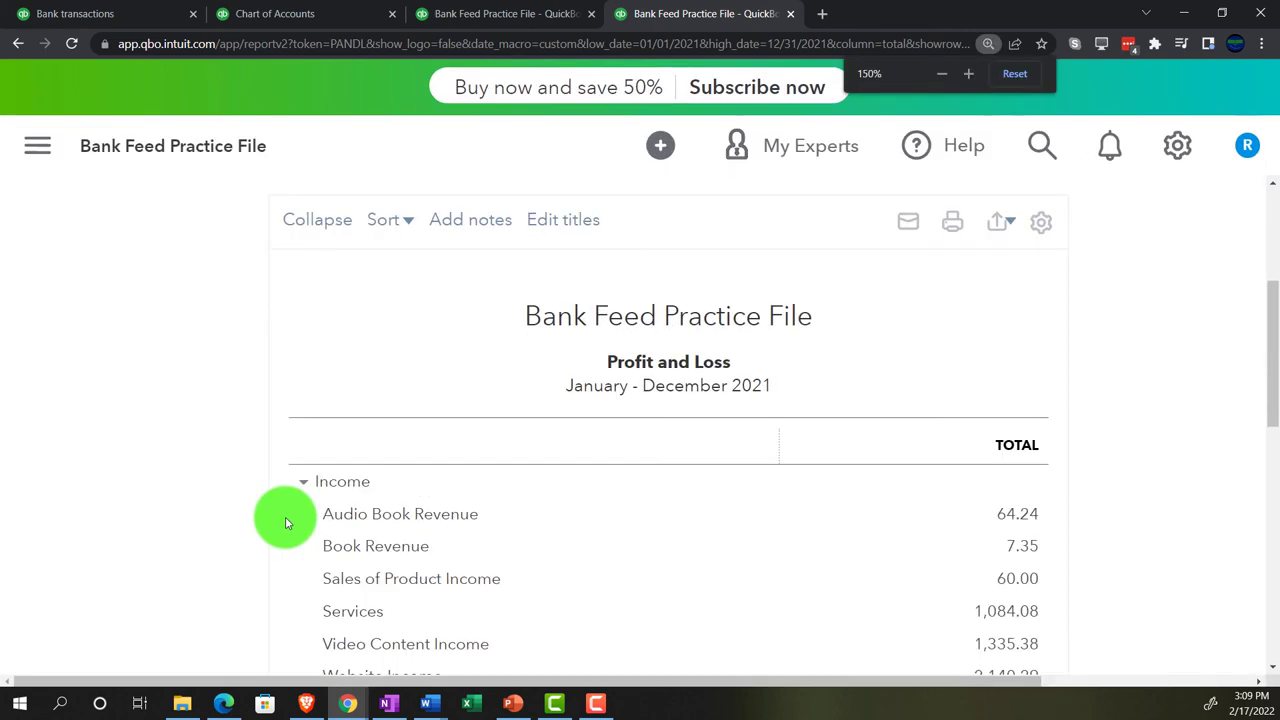
key(ctrl+plus)
drag(375, 682, 430, 686)
scroll(191, 565, down, 2)
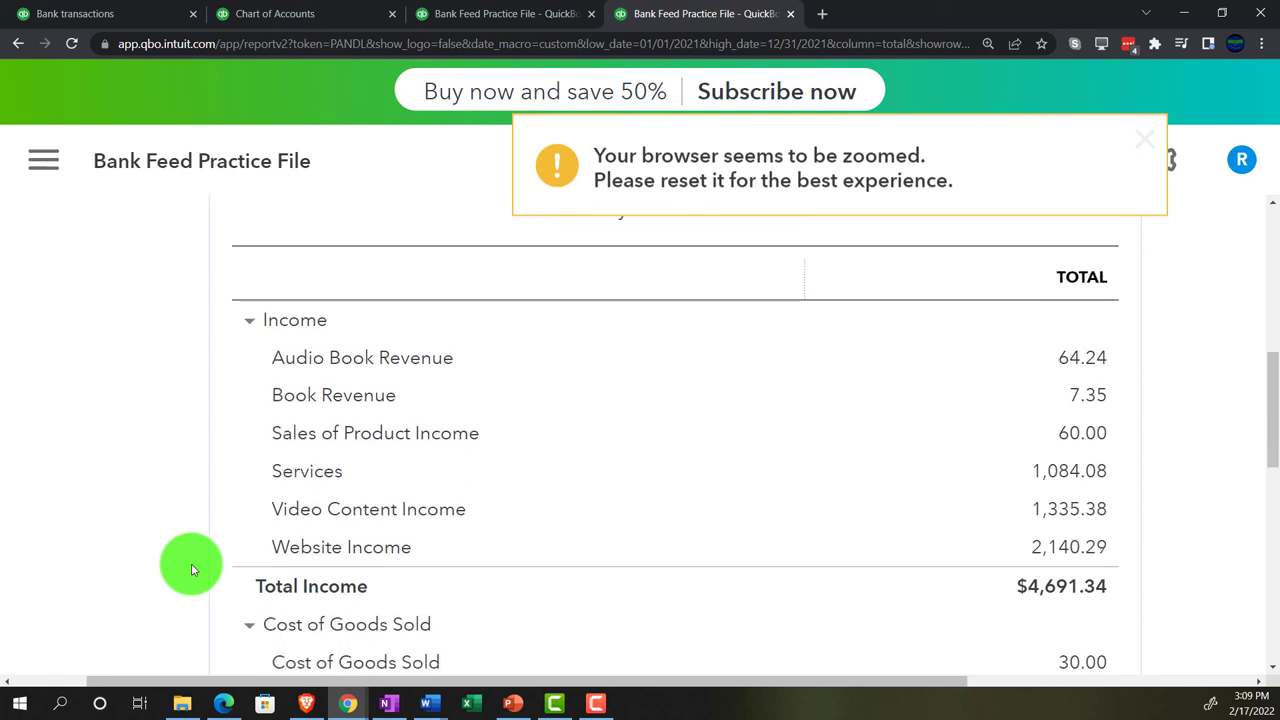
scroll(191, 563, down, 4)
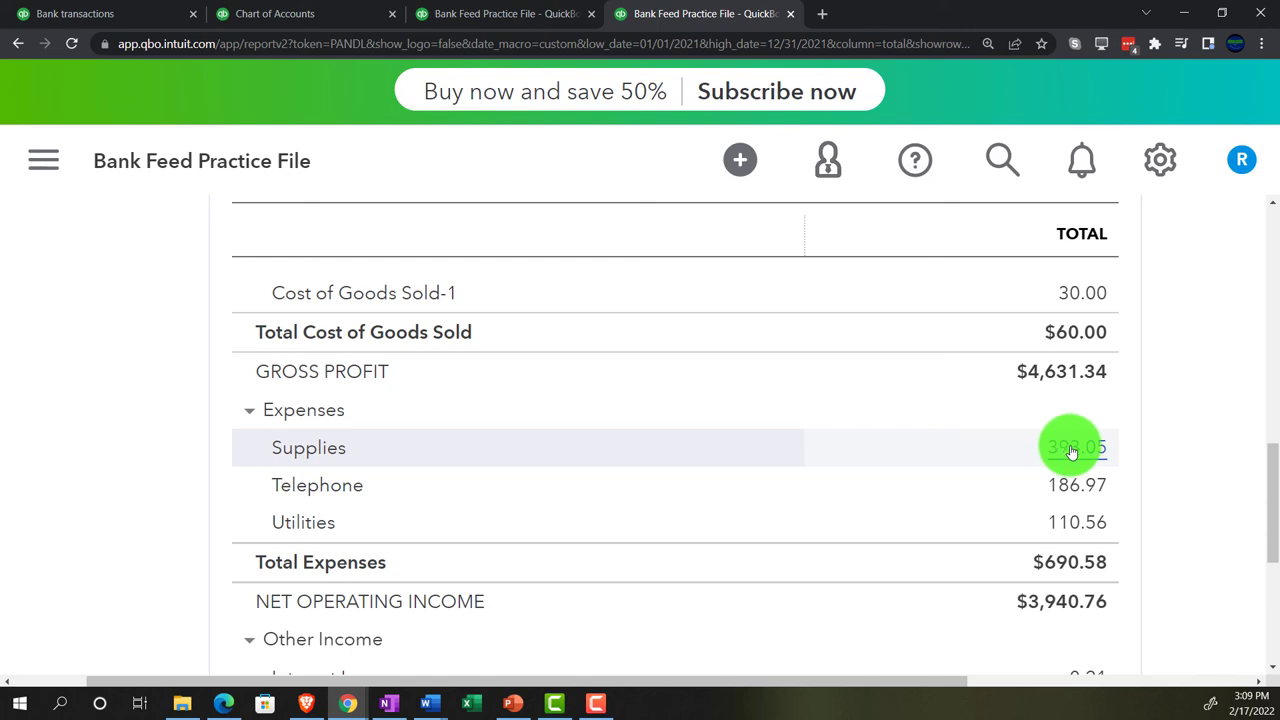
scroll(1071, 450, down, 1)
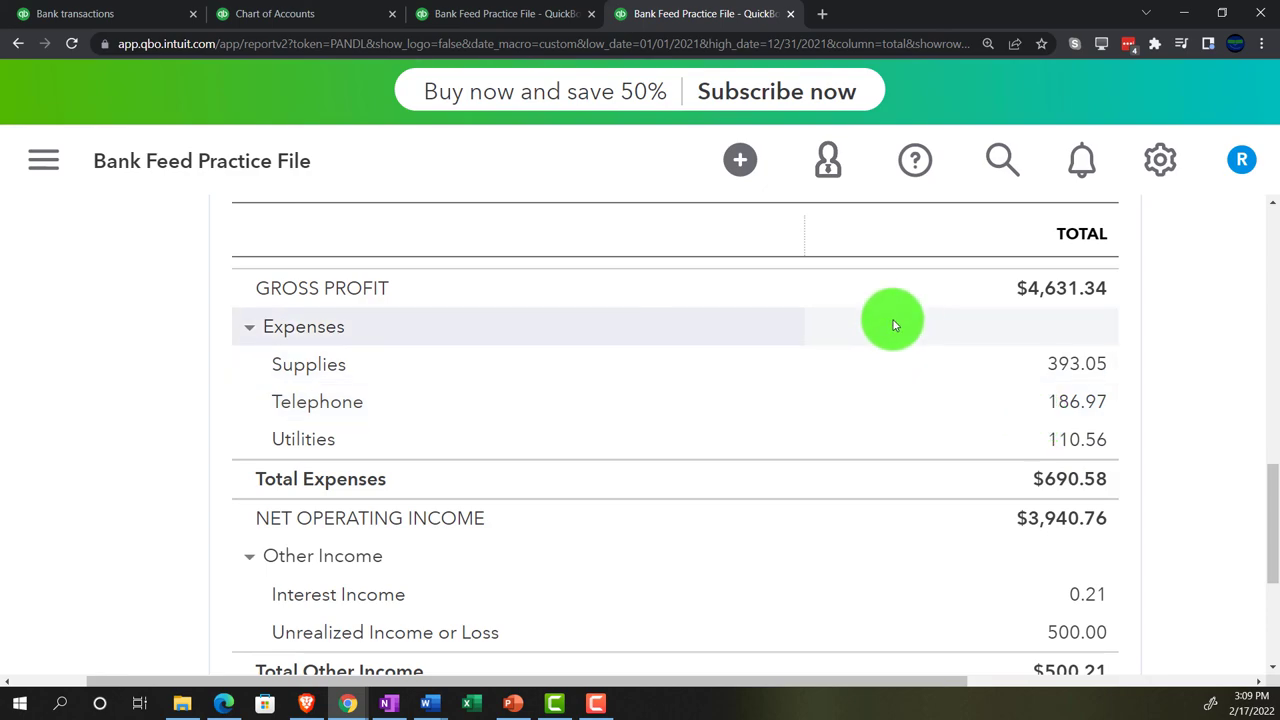
Return to Banking for Credit Card 4274 and bring the Checking 4174 account card into view
click(152, 13)
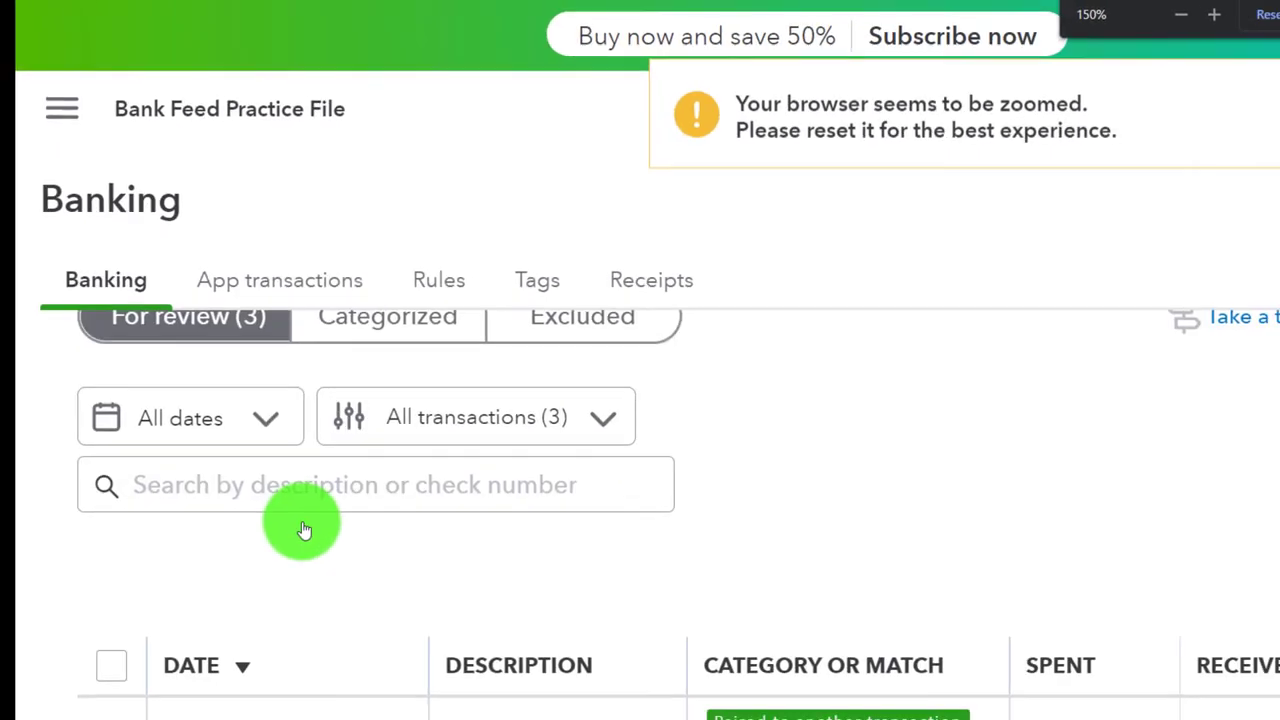
key(ctrl+minus)
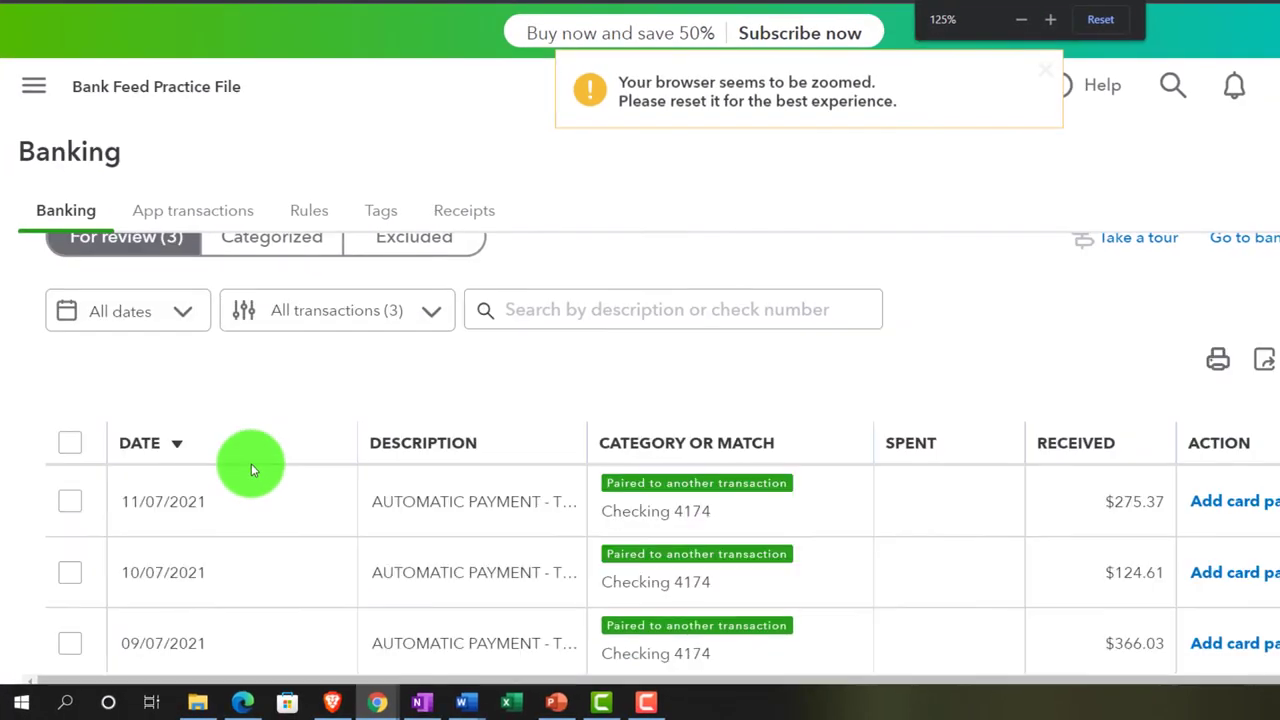
key(ctrl+minus)
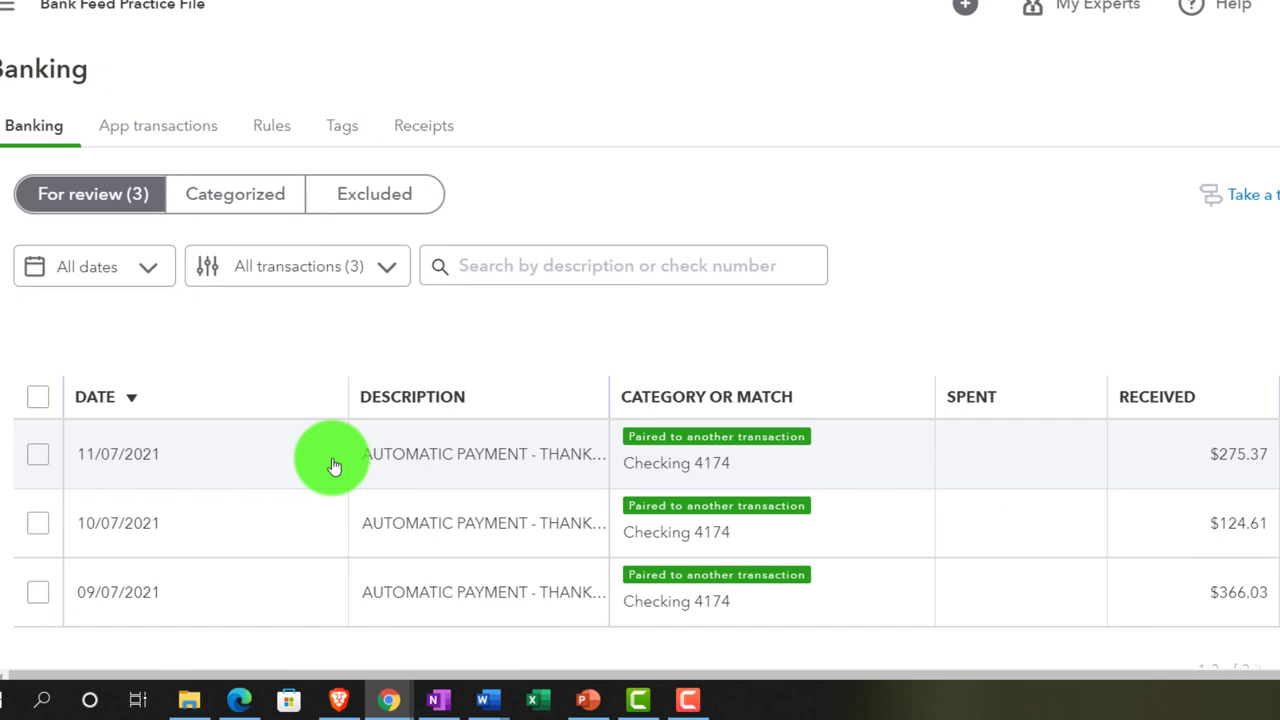
scroll(335, 466, up, 3)
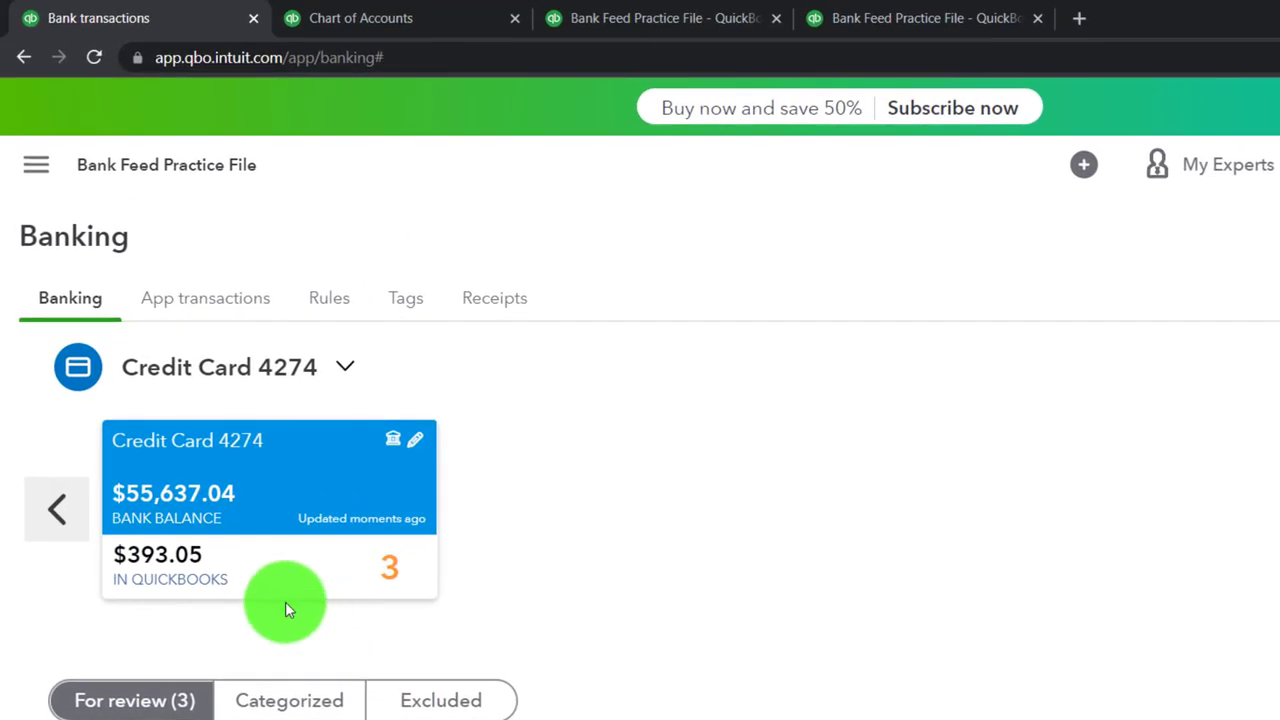
click(63, 515)
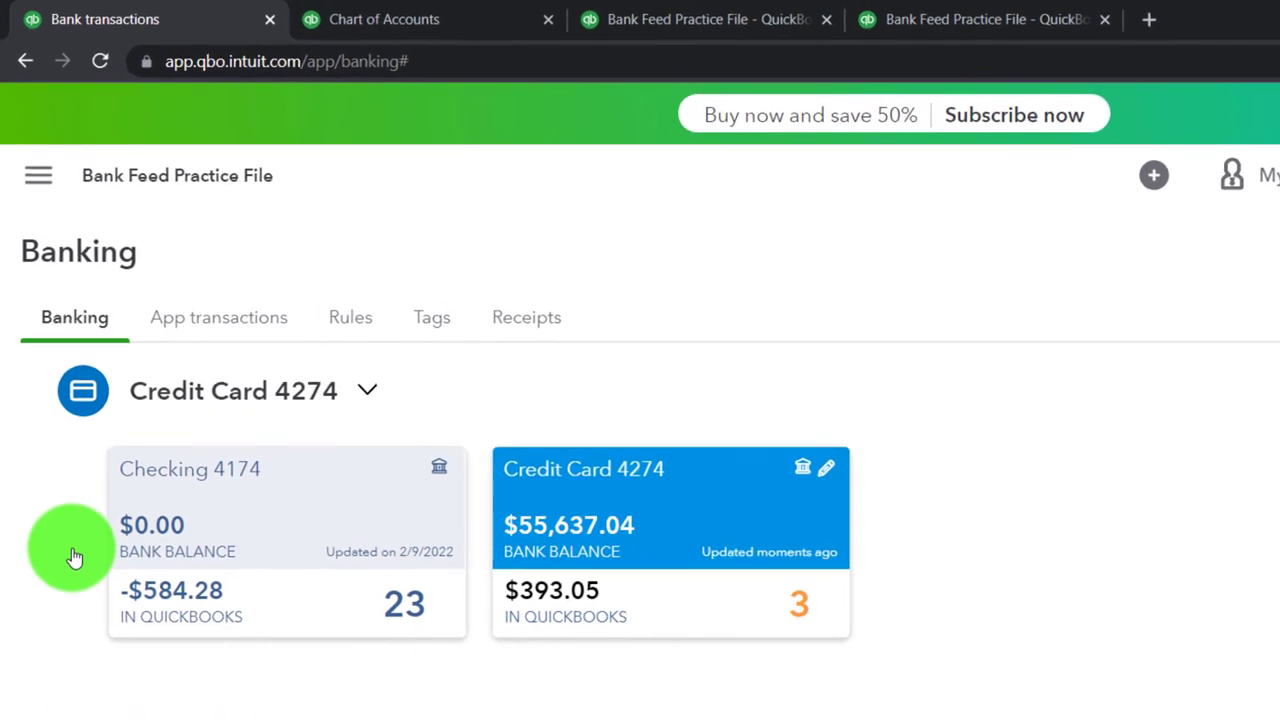